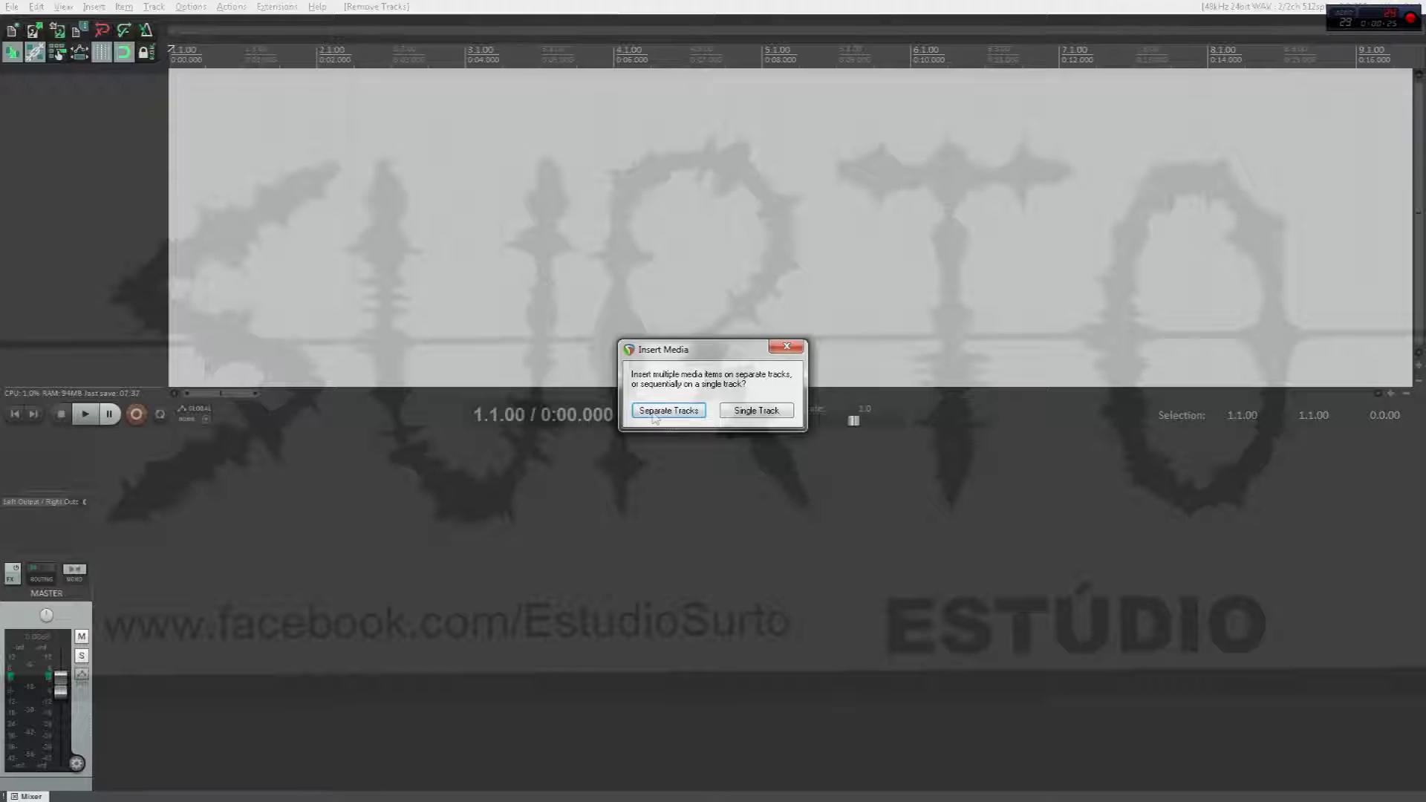
- Insert the media items on separate tracks from the project start and slightly lower the volume of all new tracks together
left_click(669, 410)
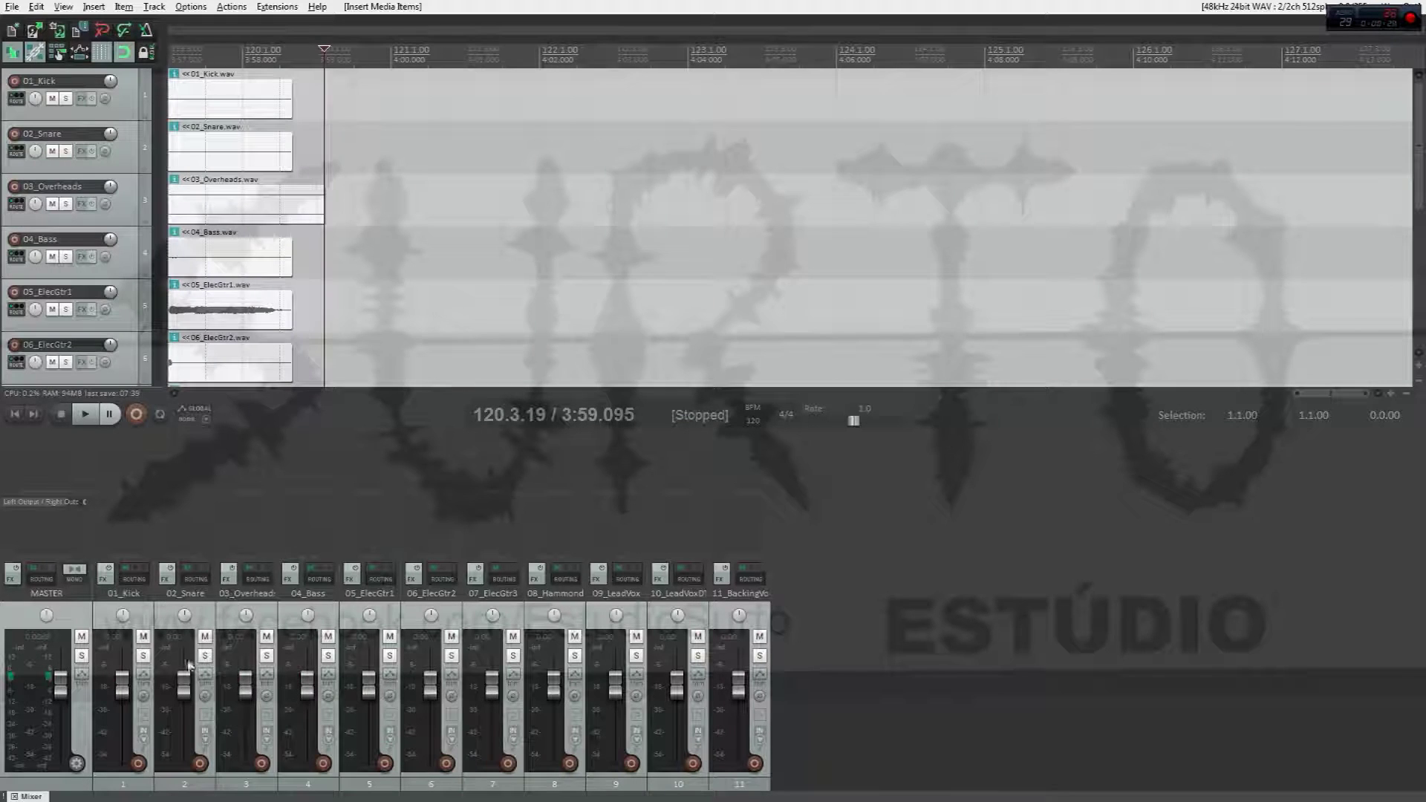
left_click(14, 415)
left_click(135, 603)
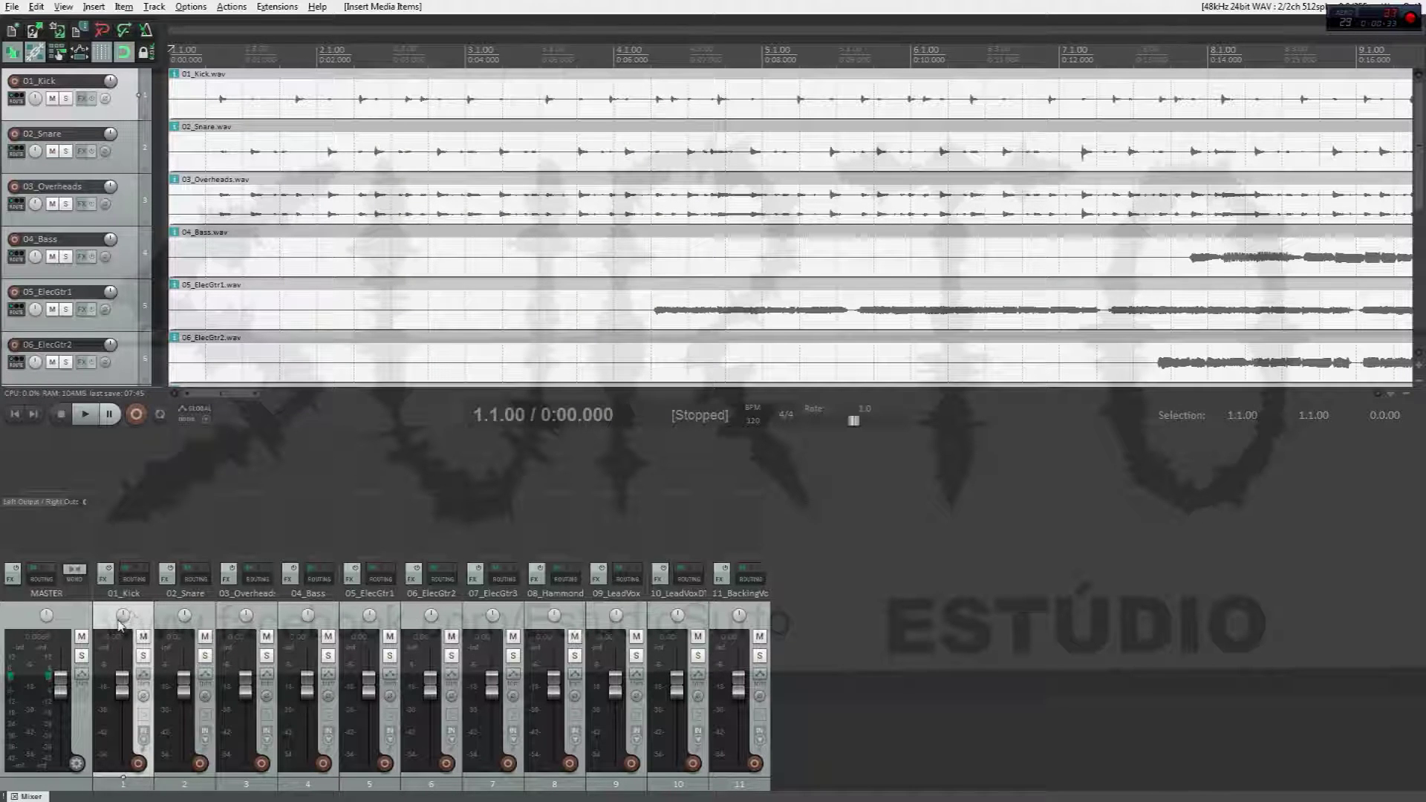
key("ctrl+a")
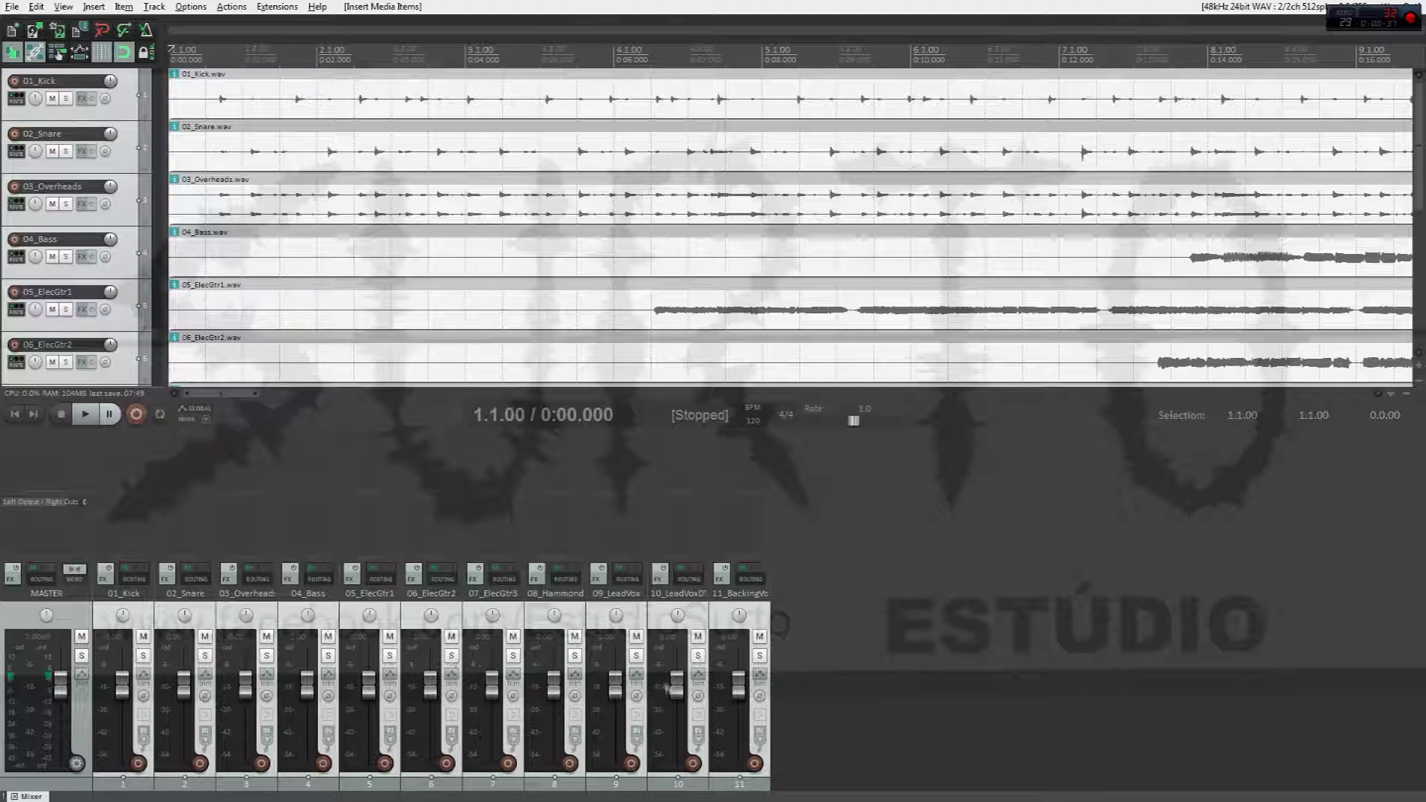
left_click_drag(244, 692, 249, 704)
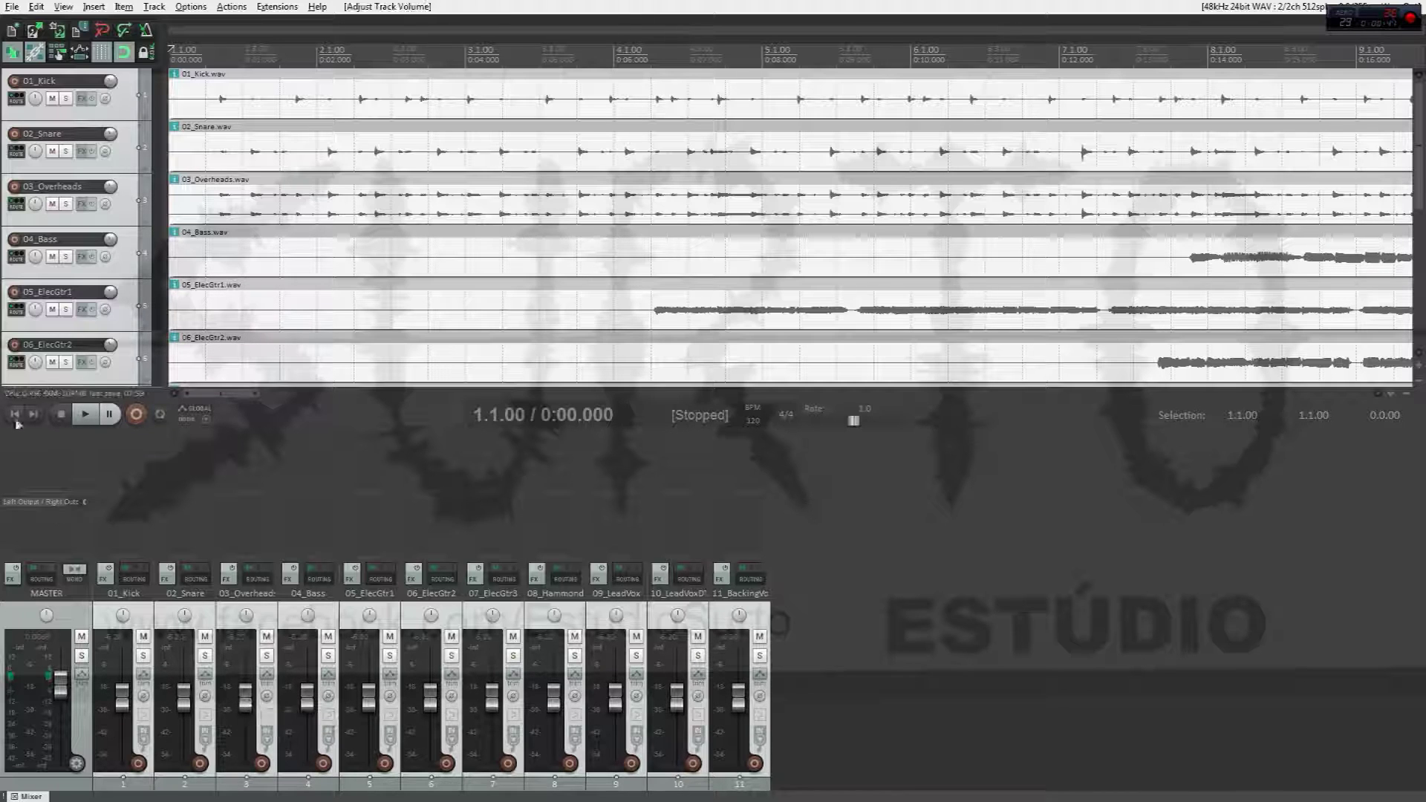
- Add two empty tracks after 01_Kick and move both of them ahead of it as the first two tracks
left_click(137, 613)
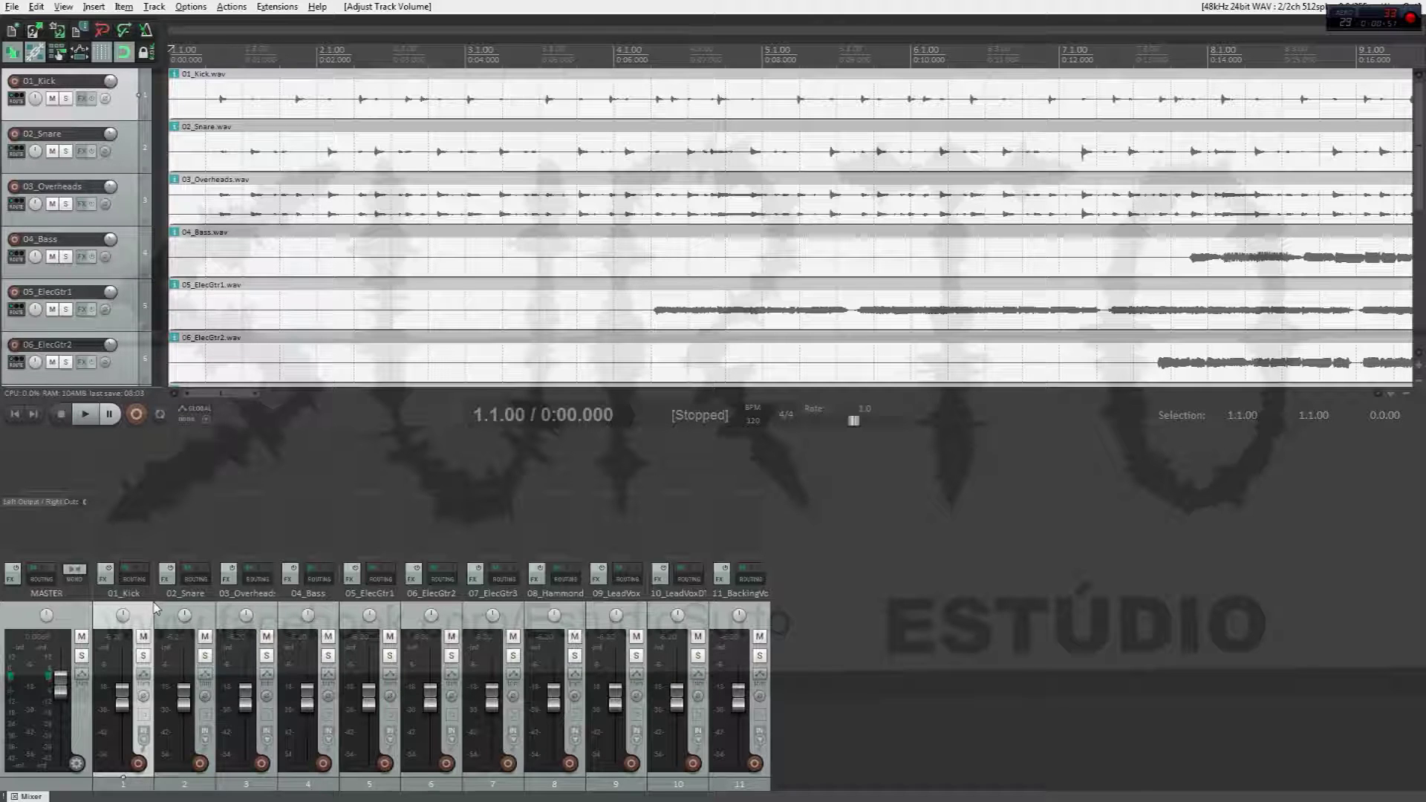
key("ctrl+t")
key("ctrl+t")
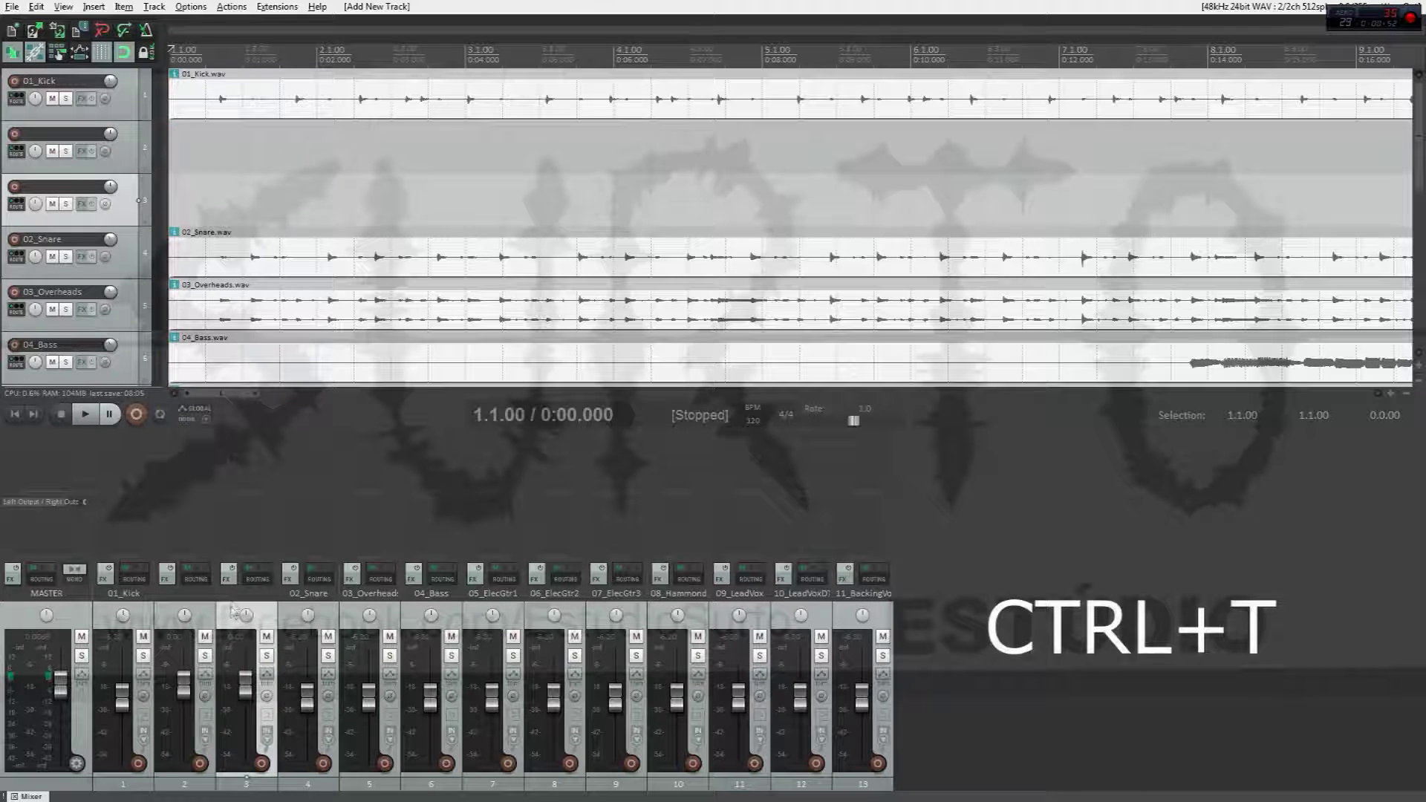
left_click(194, 604)
left_click(234, 607, "ctrl")
left_click_drag(190, 607, 112, 607)
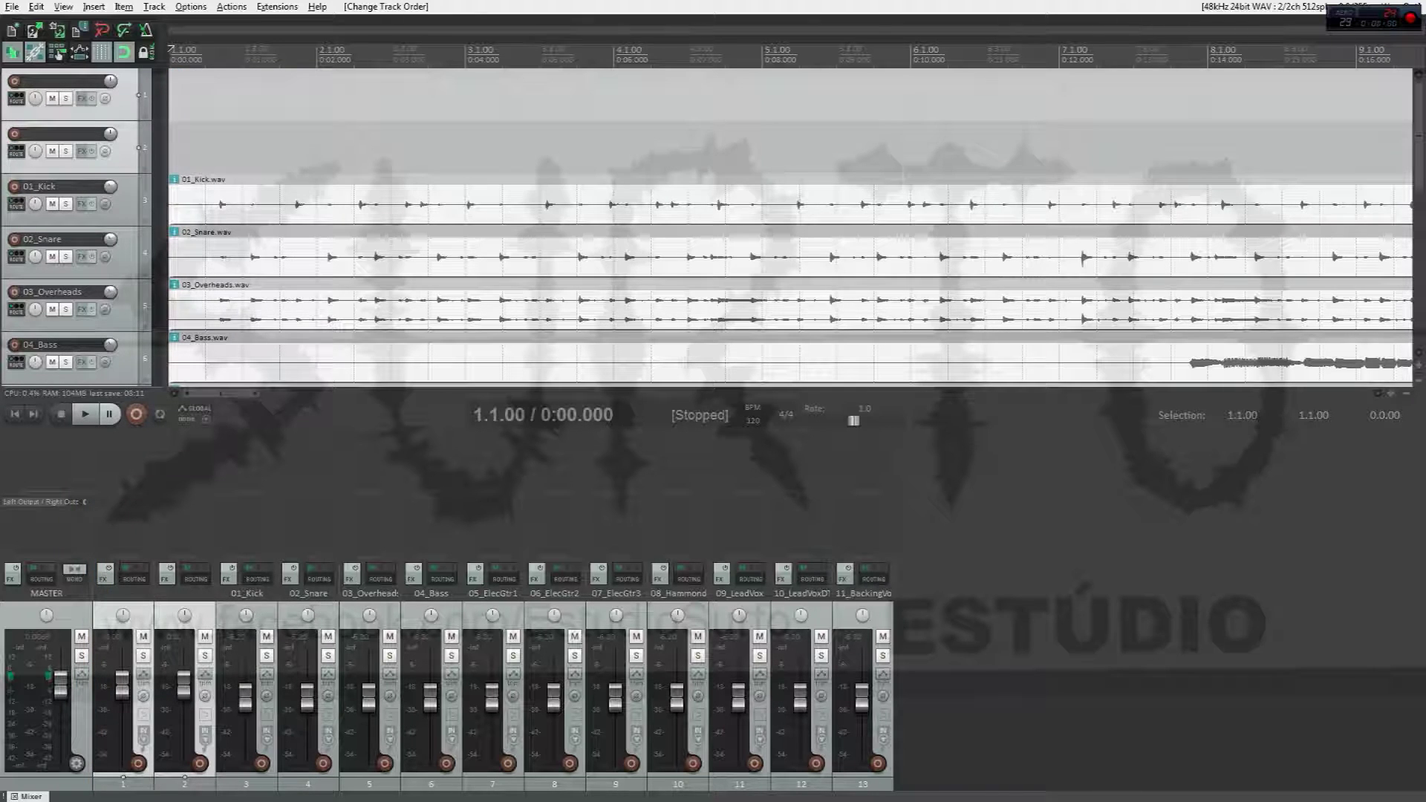
- Create a send from 01_Kick to the first empty track and copy it to 02_Snare and 03_Overheads
left_click(274, 607)
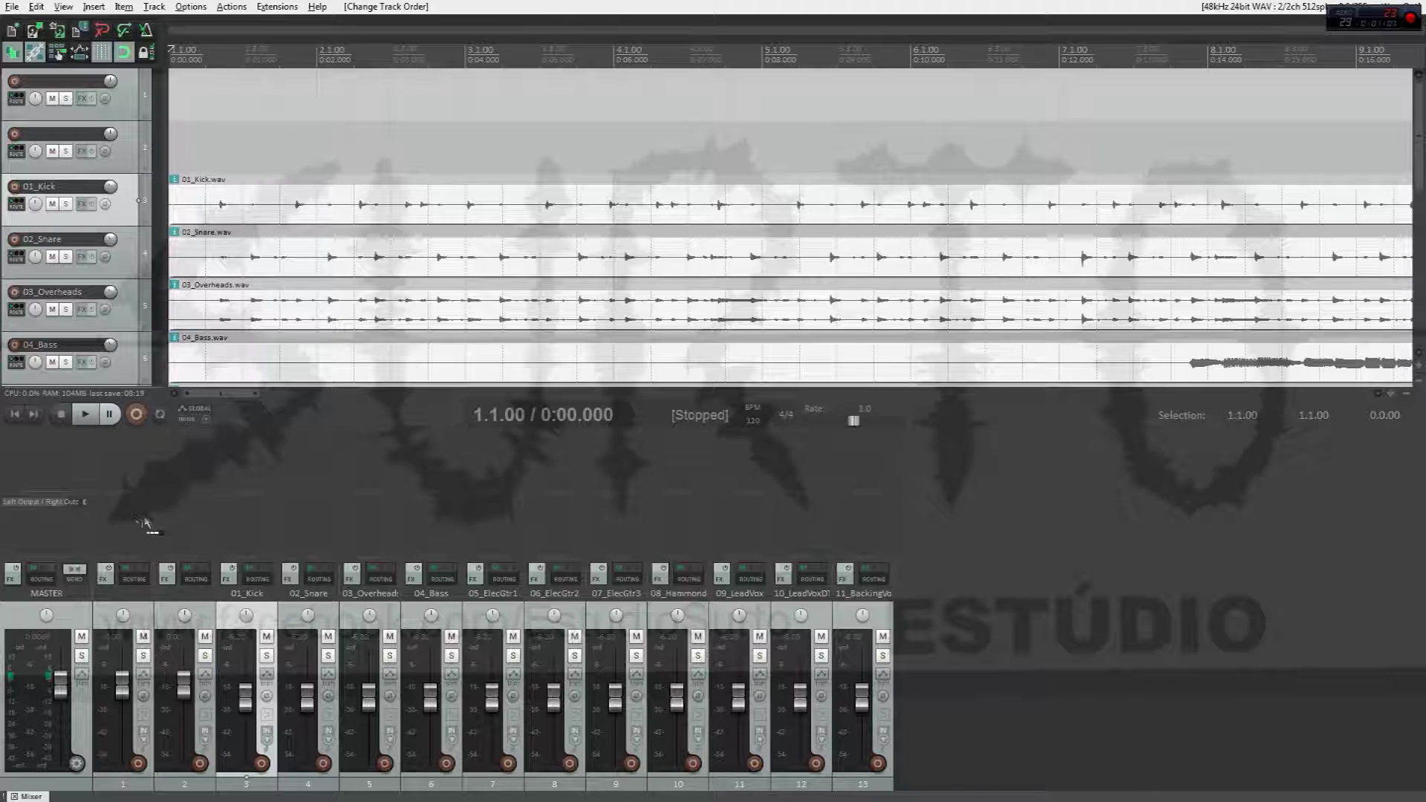
left_click_drag(139, 526, 143, 526)
left_click(371, 526)
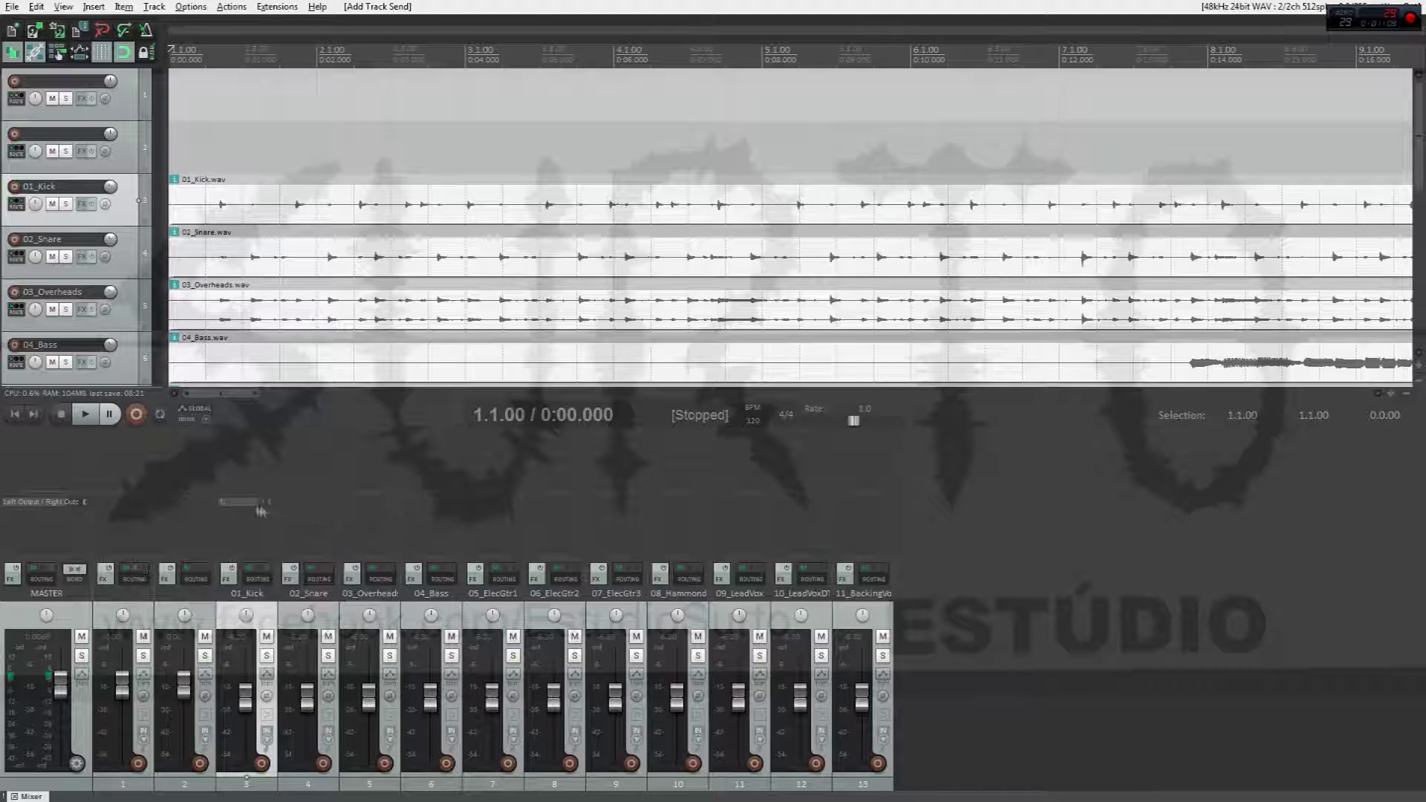
left_click_drag(300, 511, 134, 600)
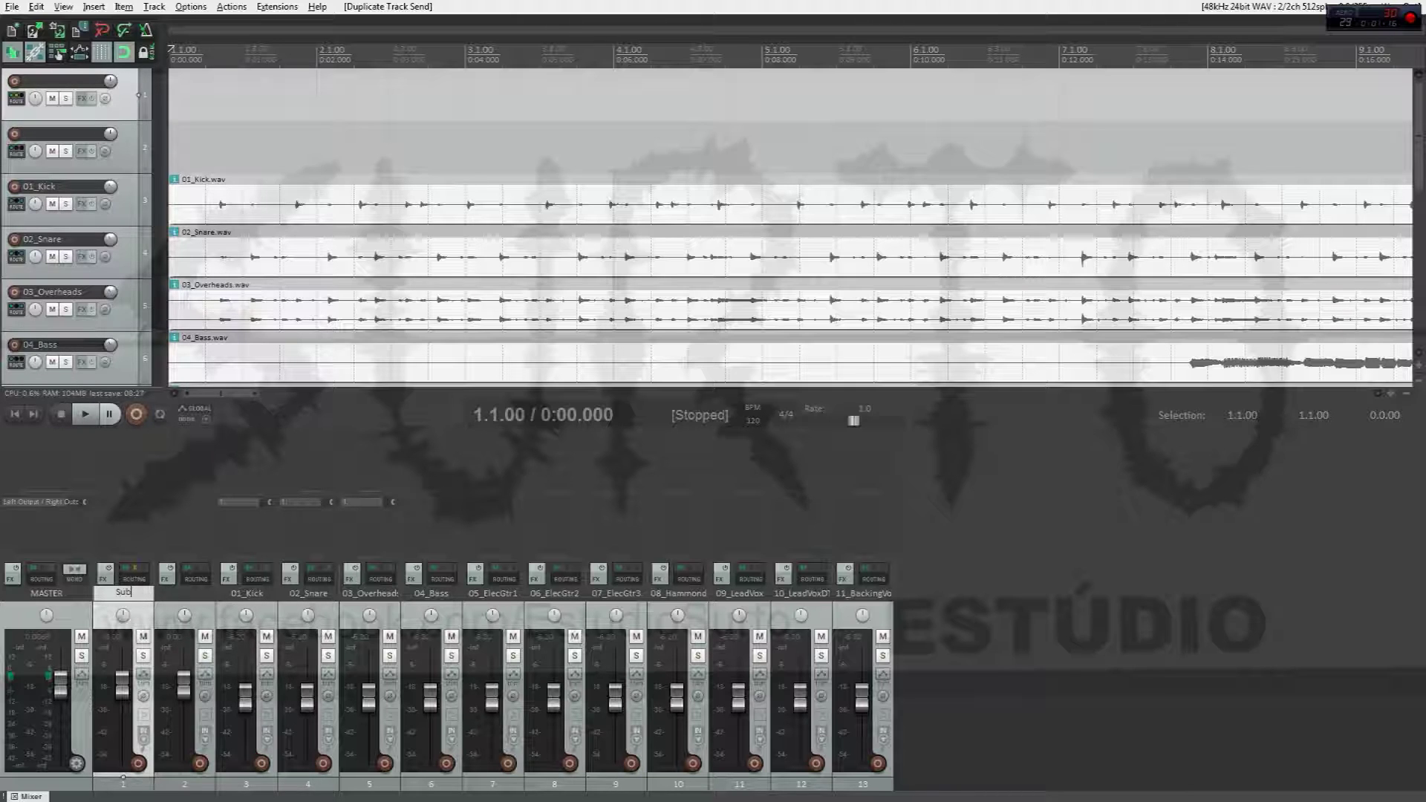
- Name the first empty track Sub-Drums and the second one Comp-Drums
key("Tab")
type("C")
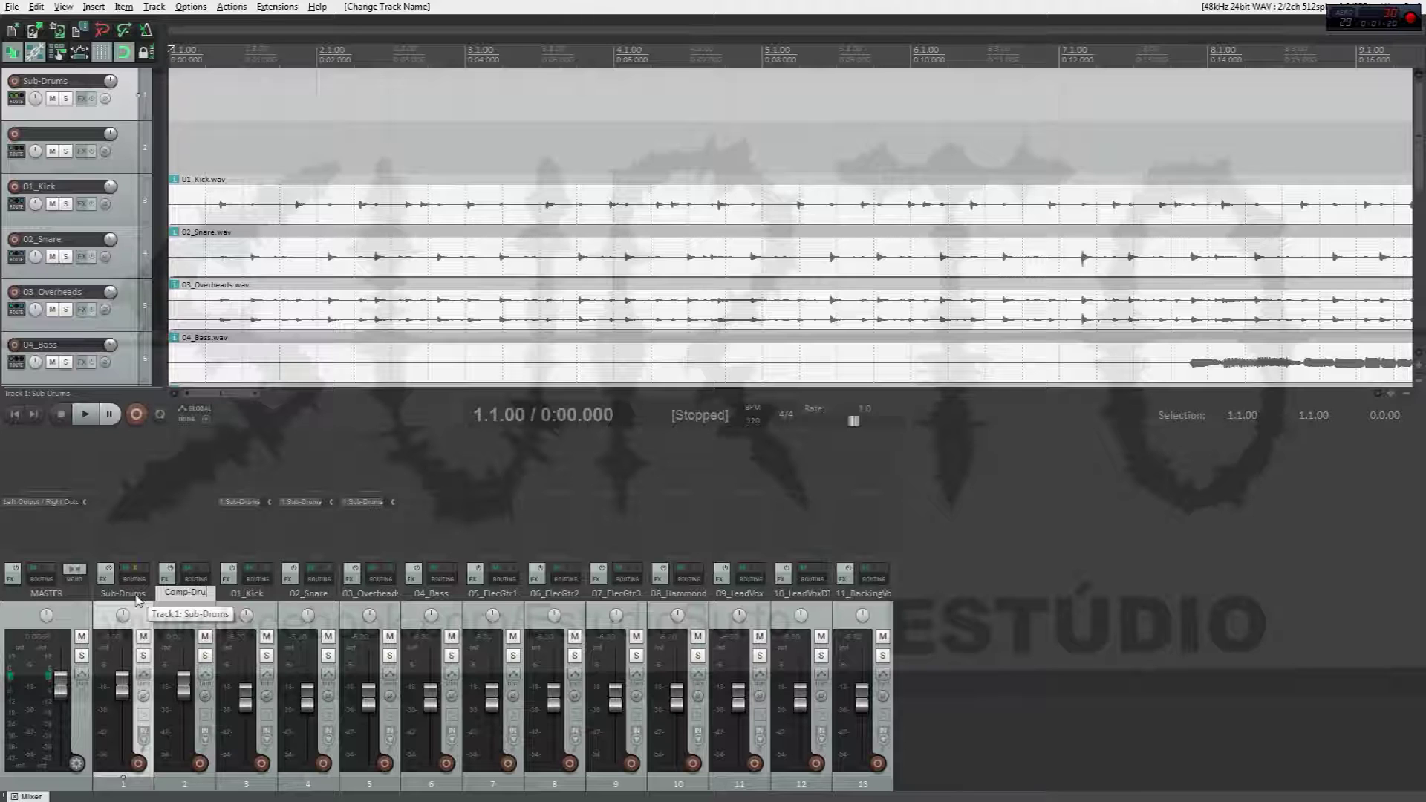
type("omp-Drums")
key("Return")
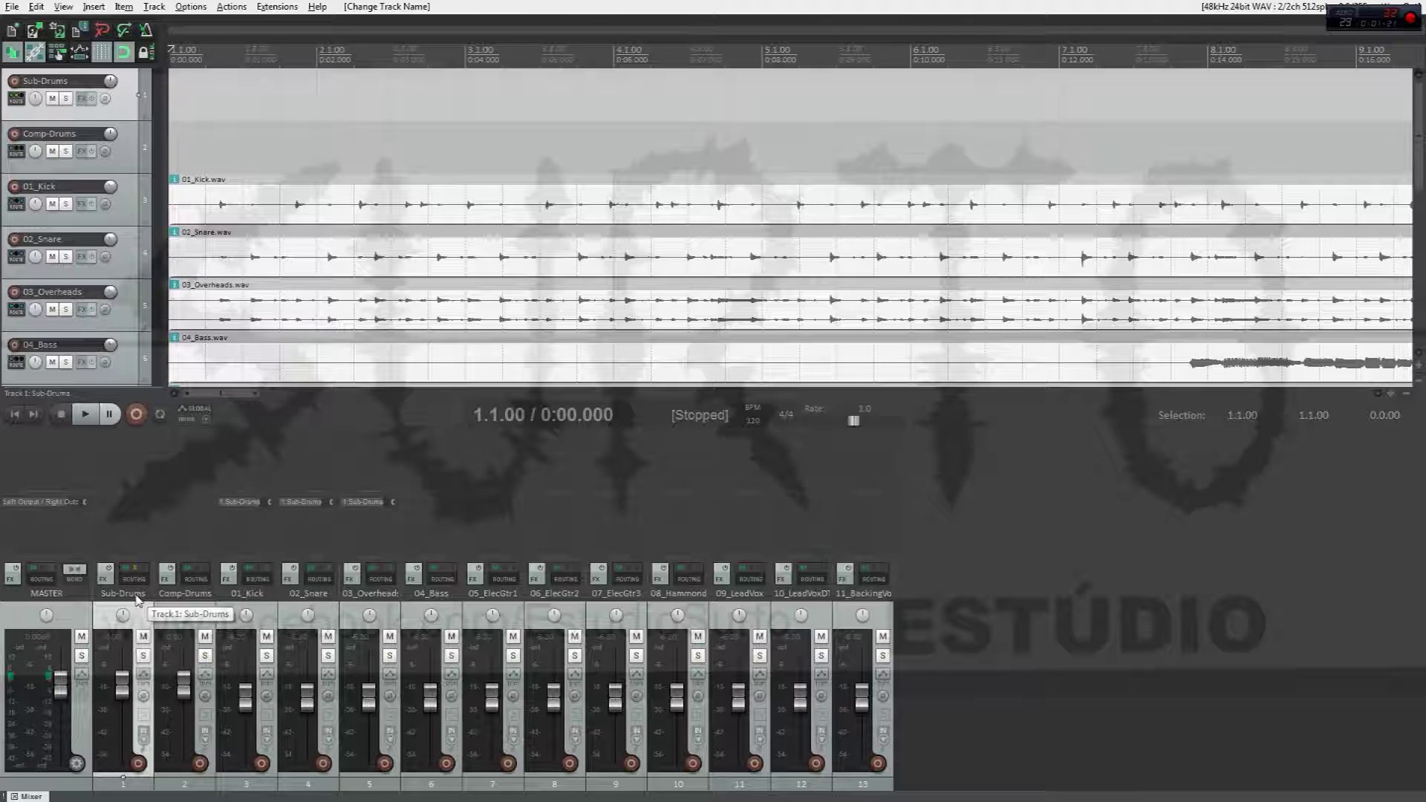
- Create a send from 01_Kick to Comp-Drums and copy that send to 02_Snare
left_click(323, 591)
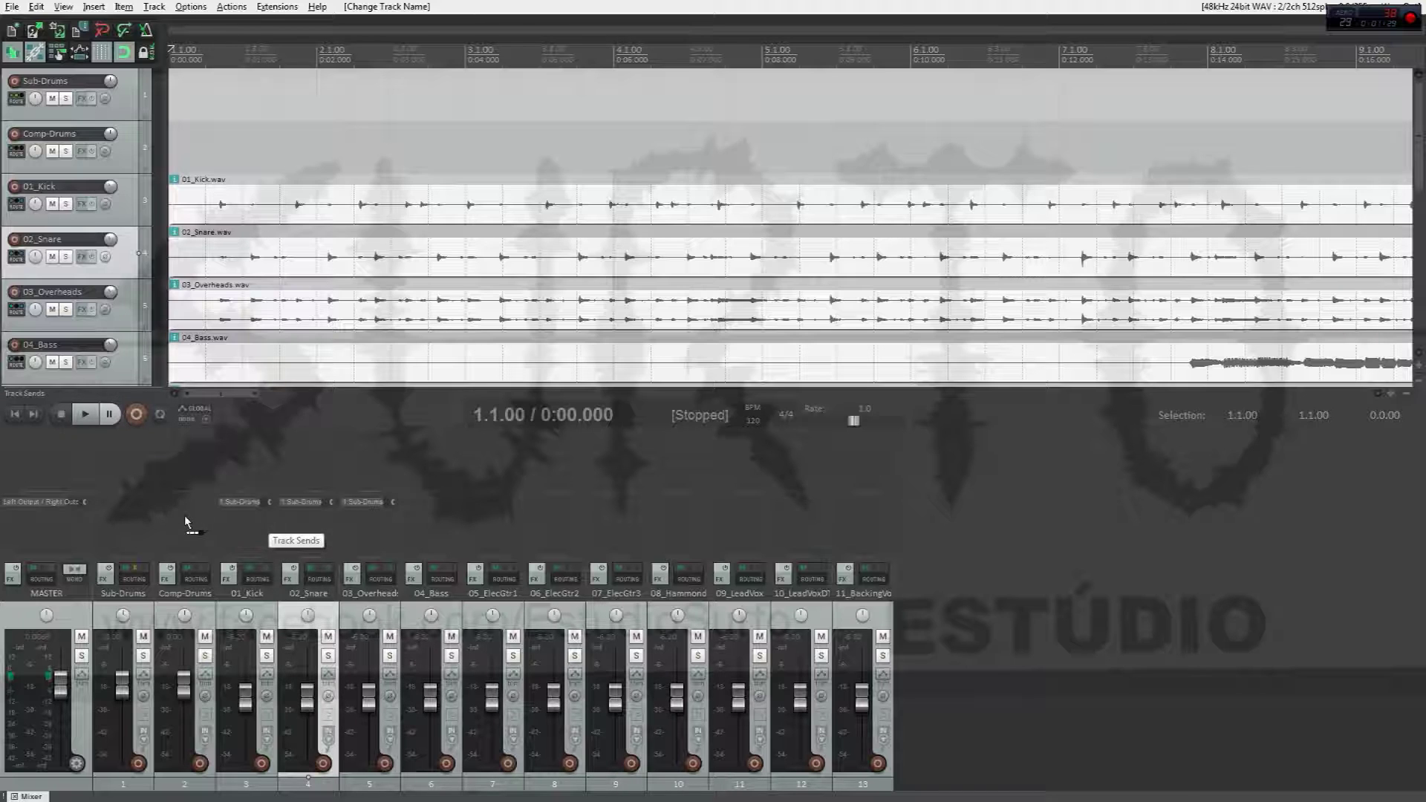
left_click_drag(185, 523, 184, 522)
left_click(420, 522)
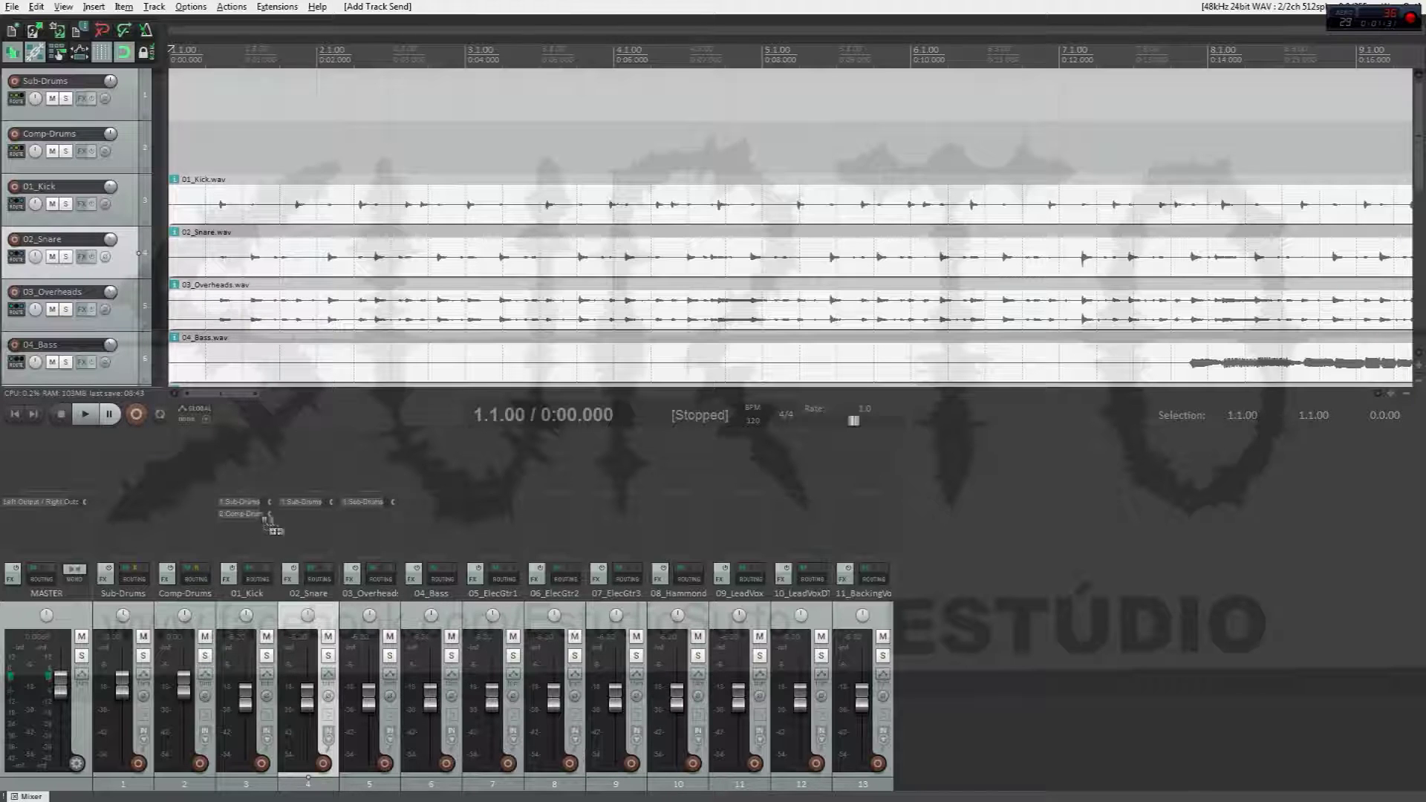
left_click_drag(309, 526, 309, 526)
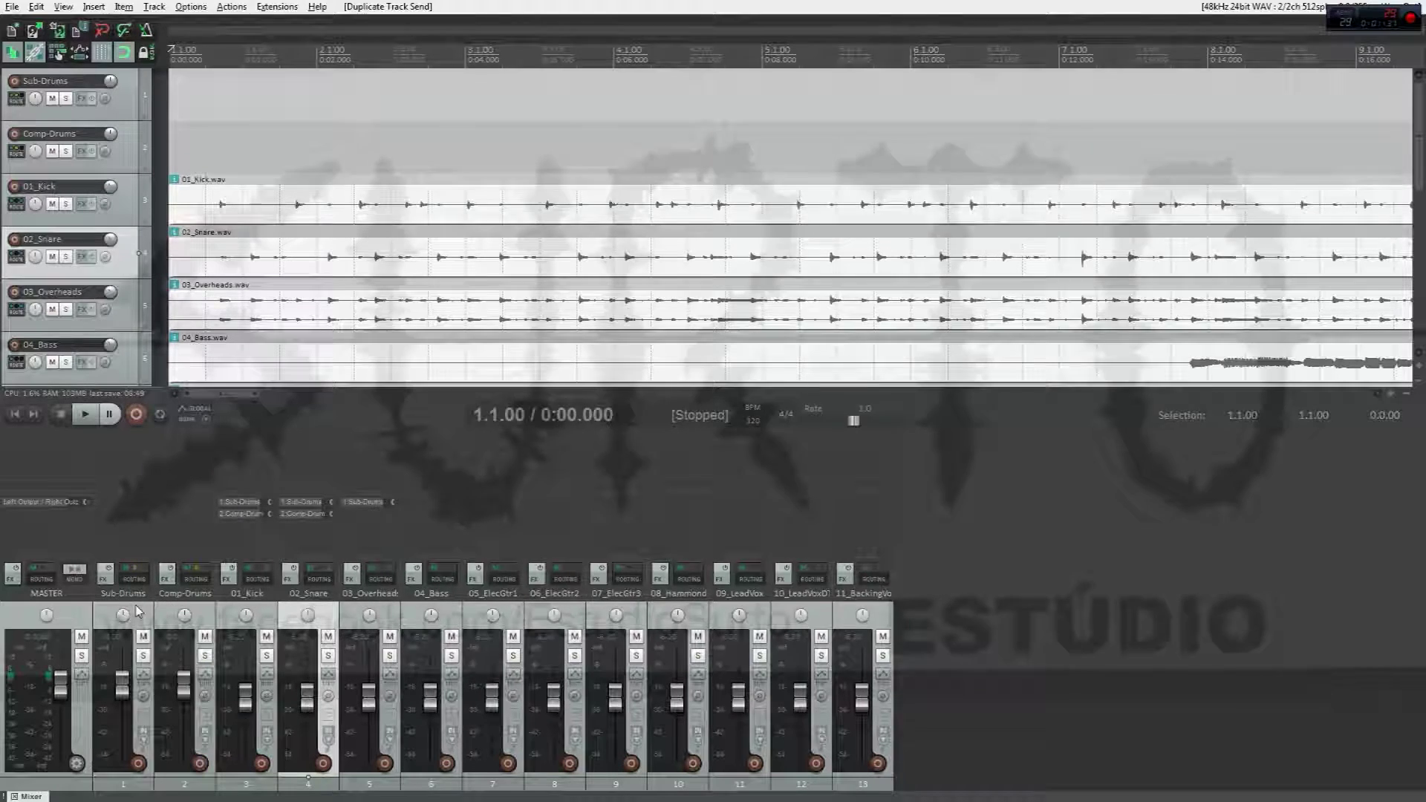
- Add ReaComp to Comp-Drums with ratio 10, threshold about -51.1 dB, attack 2.1 ms and release 3 ms
left_click(165, 578)
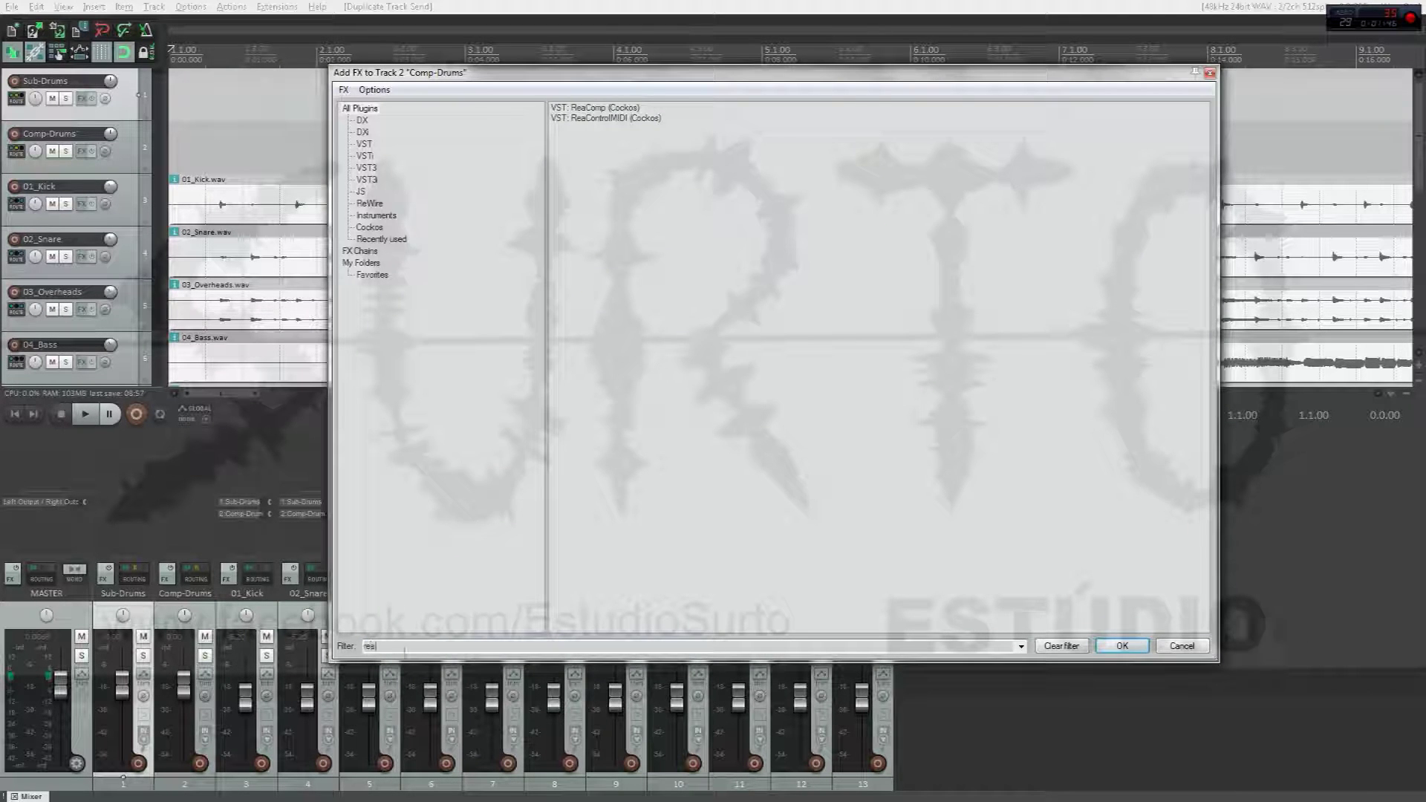
double_click(595, 108)
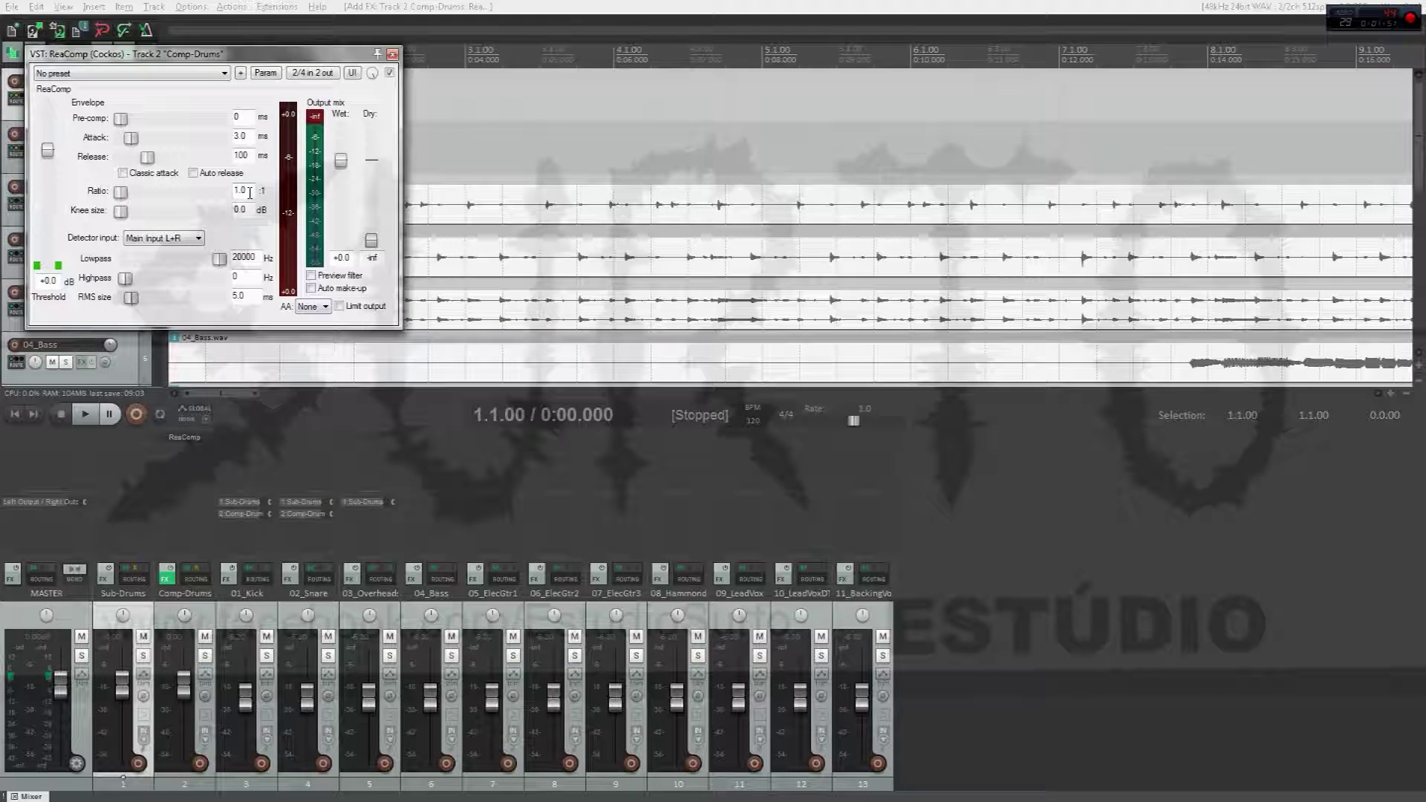
type("10")
key("Return")
left_click_drag(48, 151, 54, 244)
left_click_drag(132, 138, 128, 160)
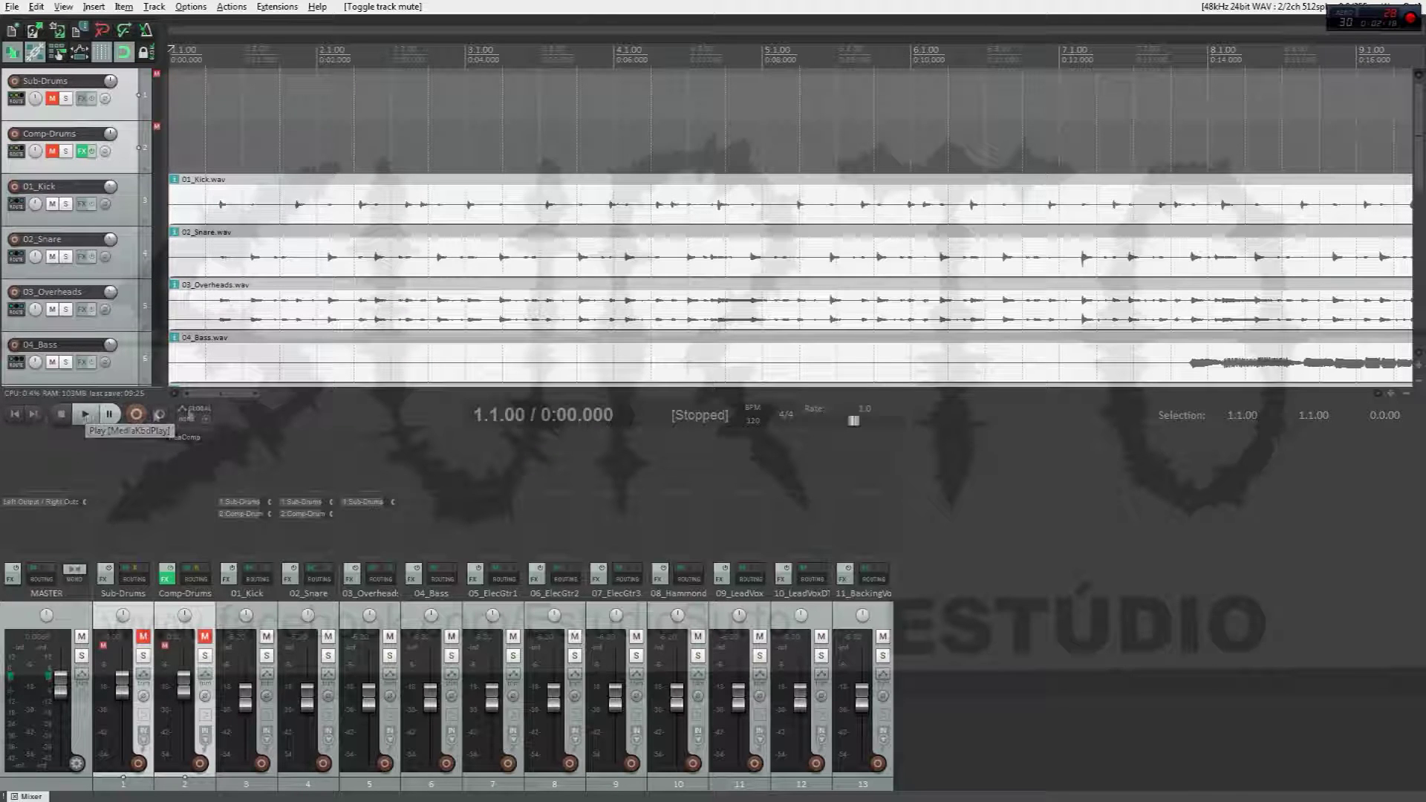
- Play the song from the start with both drum buses muted, look at the Comp-Drums compressor, and stop playback
key("space")
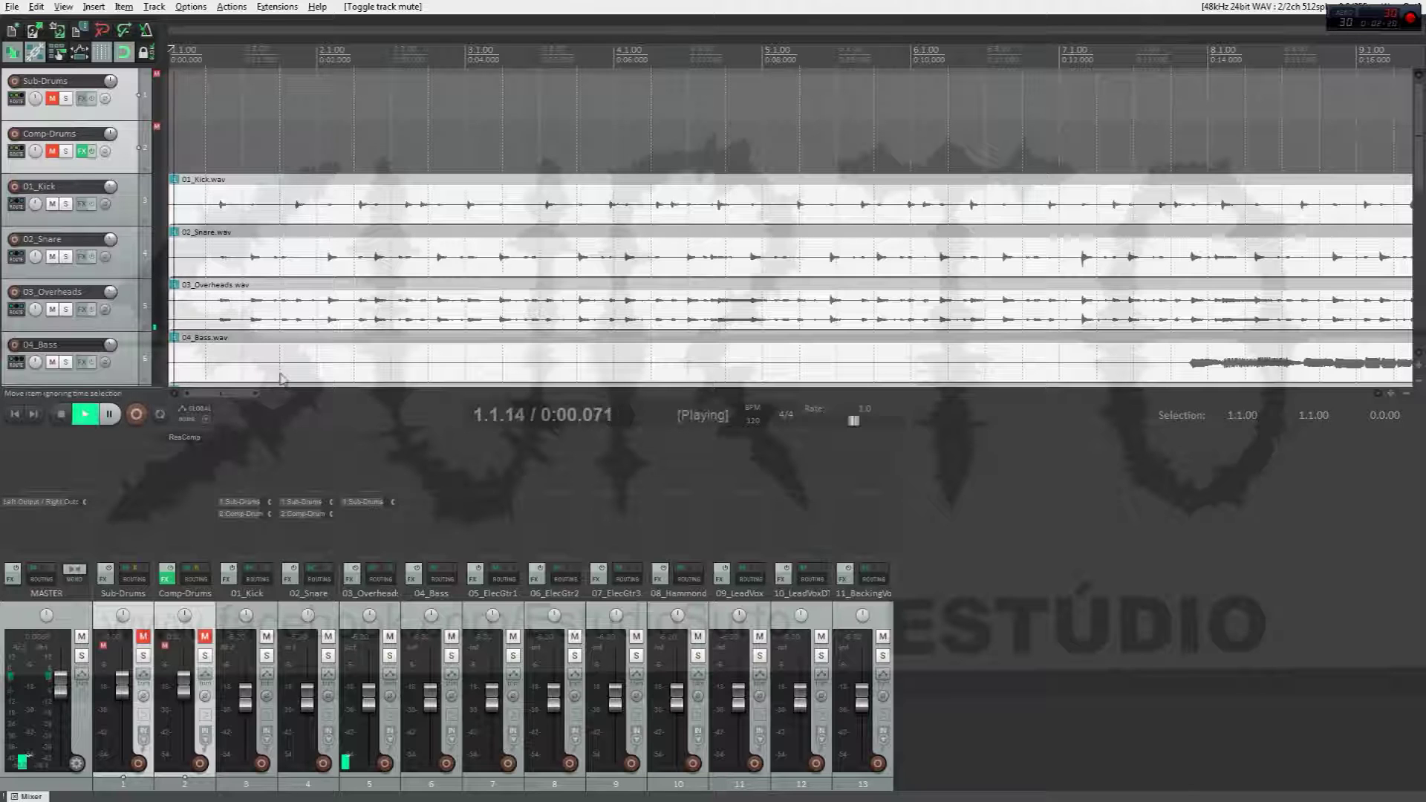
left_click(184, 438)
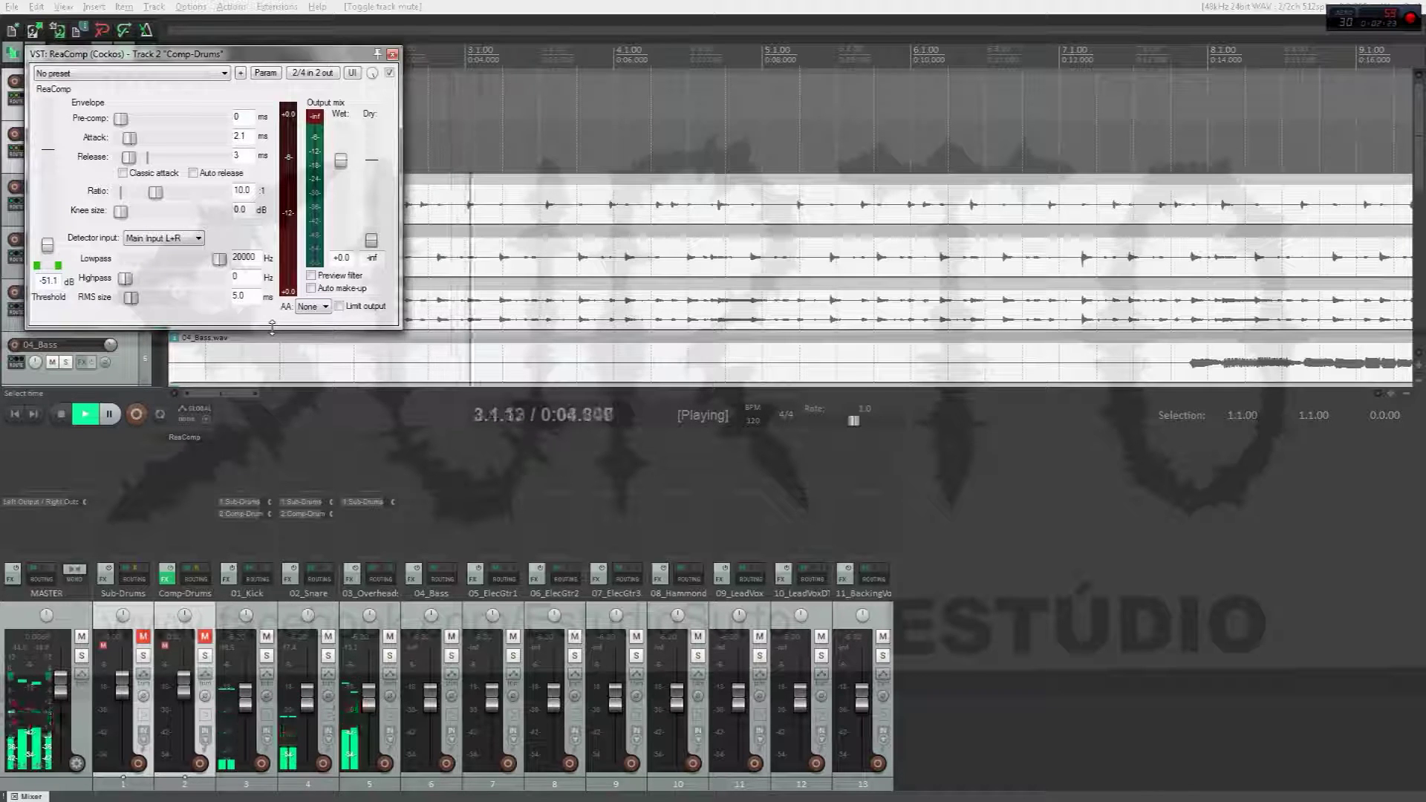
left_click(392, 54)
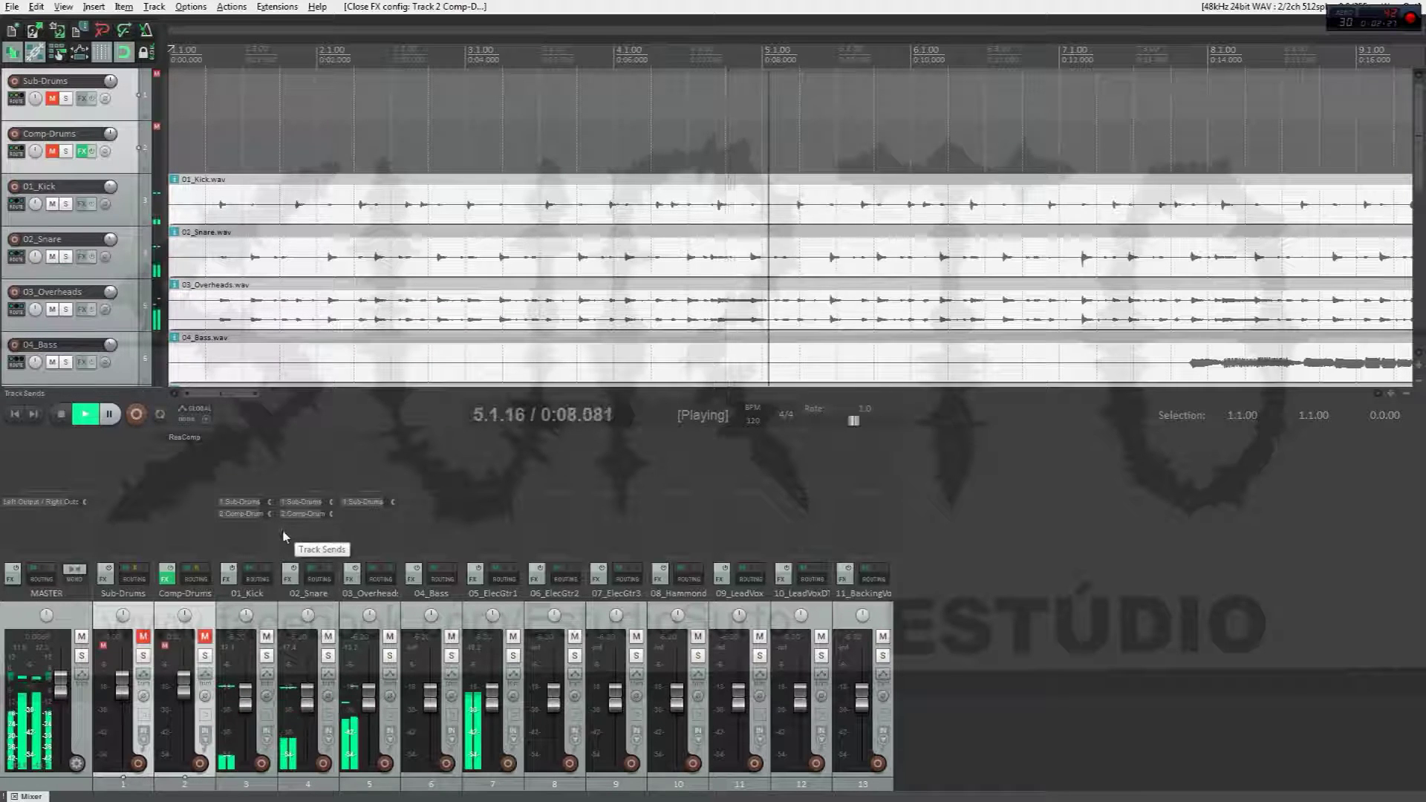
key("space")
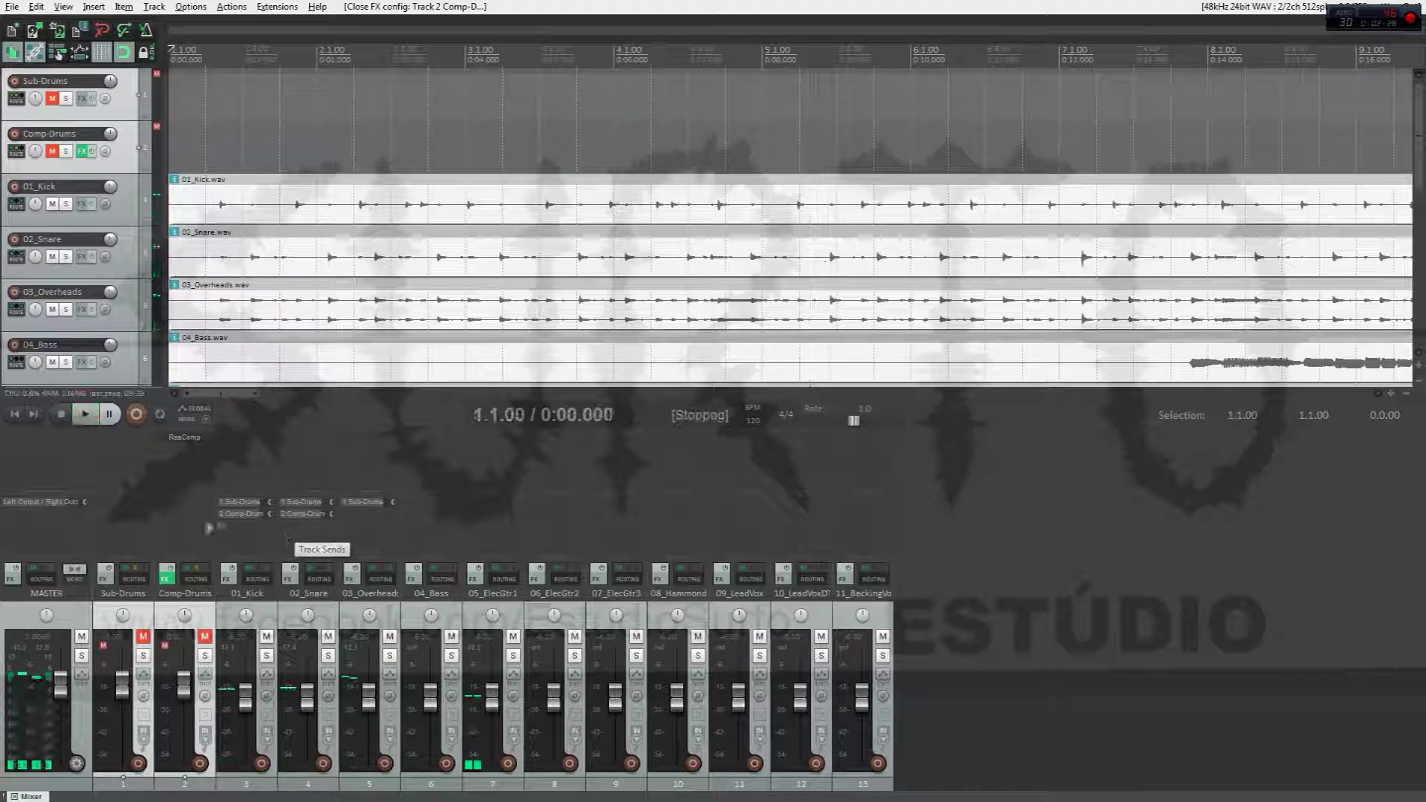
- Unmute Sub-Drums and Comp-Drums and lower both faders together to roughly match the other tracks
left_click(206, 640)
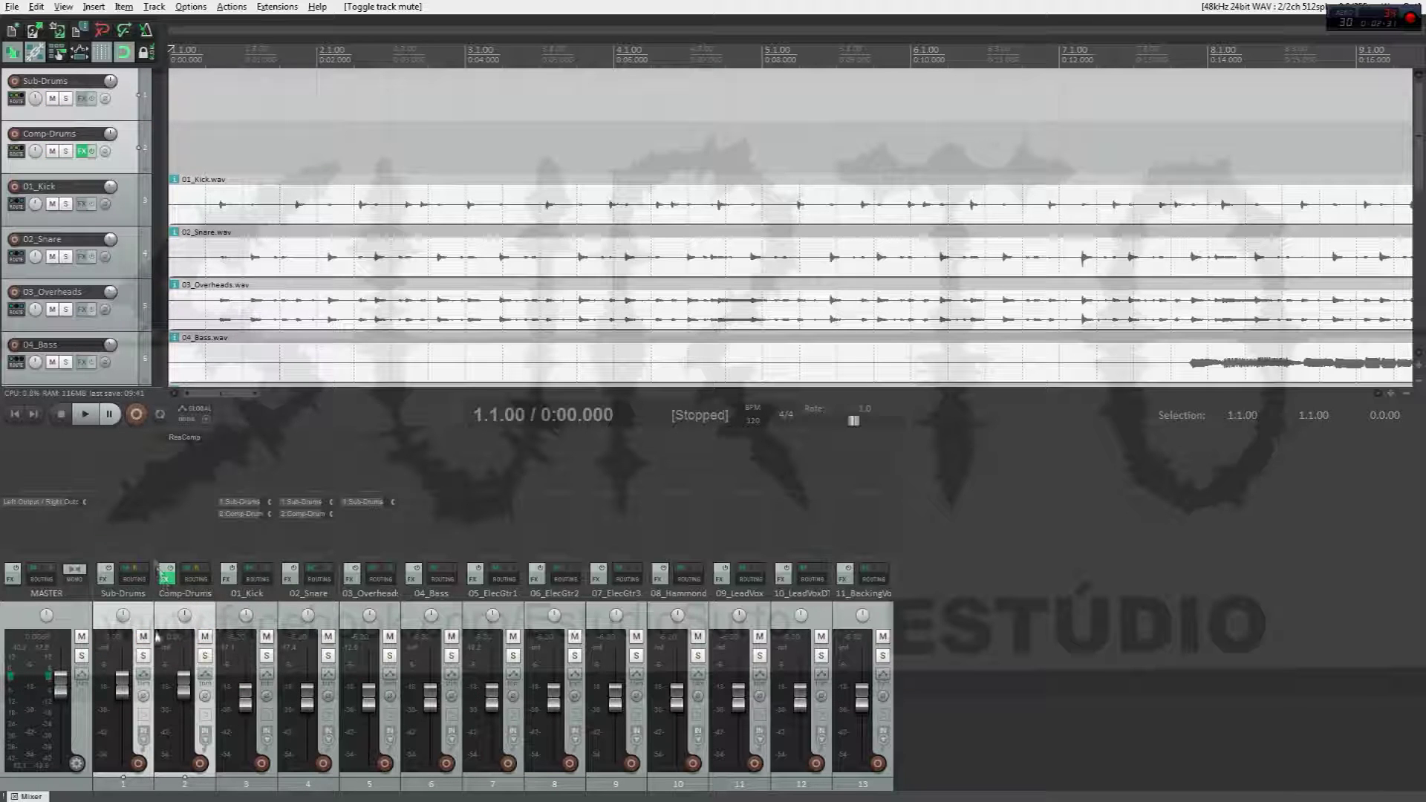
left_click_drag(183, 684, 182, 698)
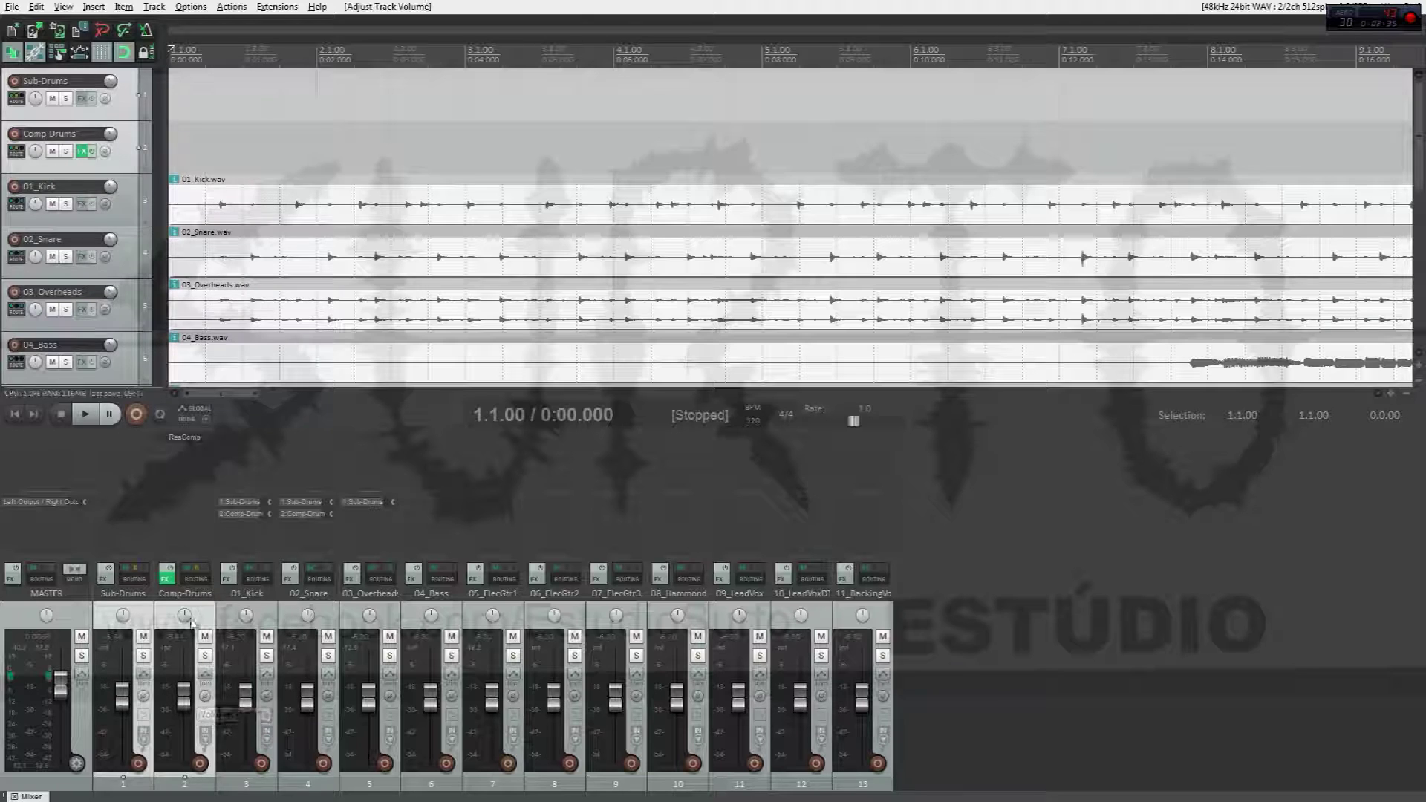
- Select only Comp-Drums and raise its volume on its own during playback
left_click(193, 644)
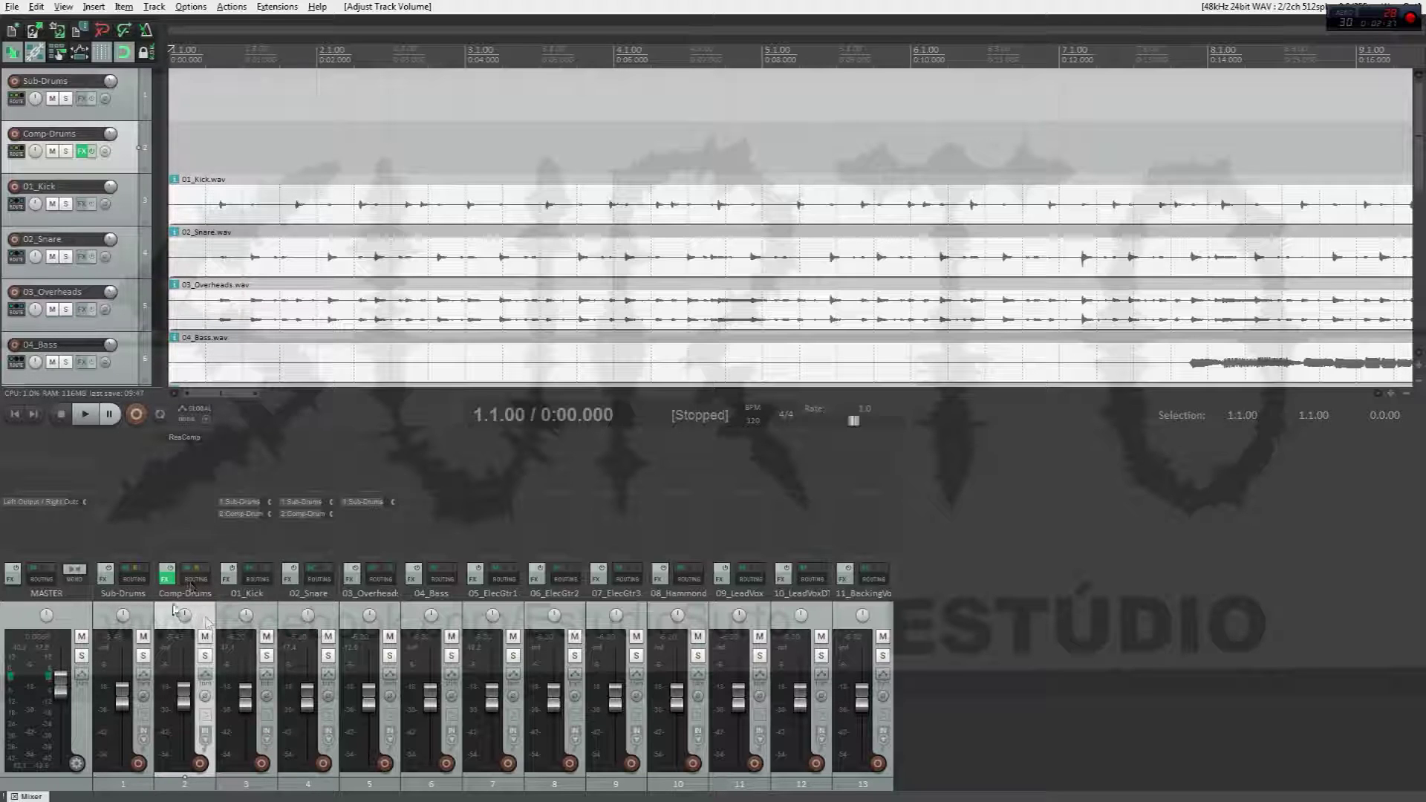
key("space")
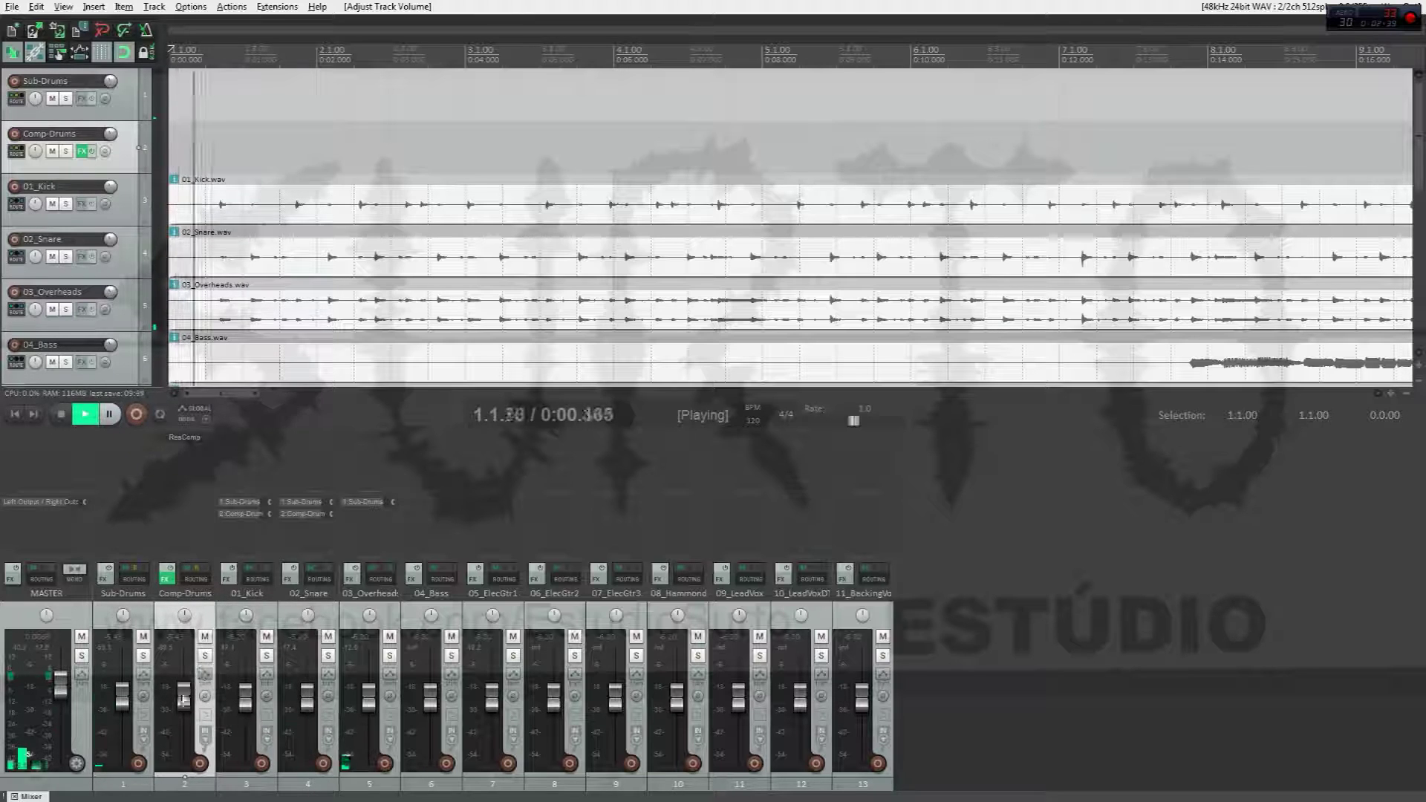
left_click_drag(184, 707, 184, 681)
- With Comp-Drums soloed, set its ReaComp threshold to about -56.5 dB, and unsolo the track when finished
left_click(205, 656)
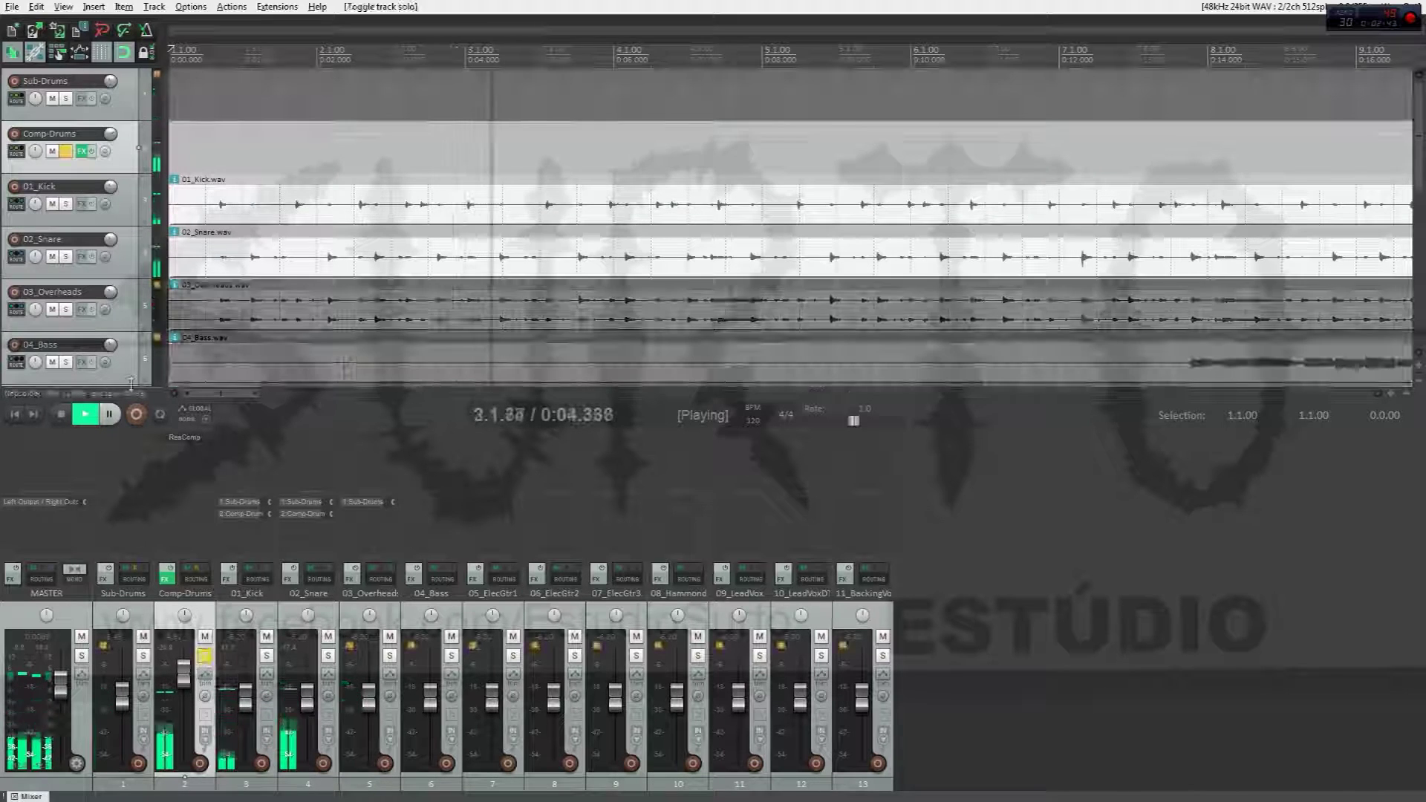
left_click(186, 438)
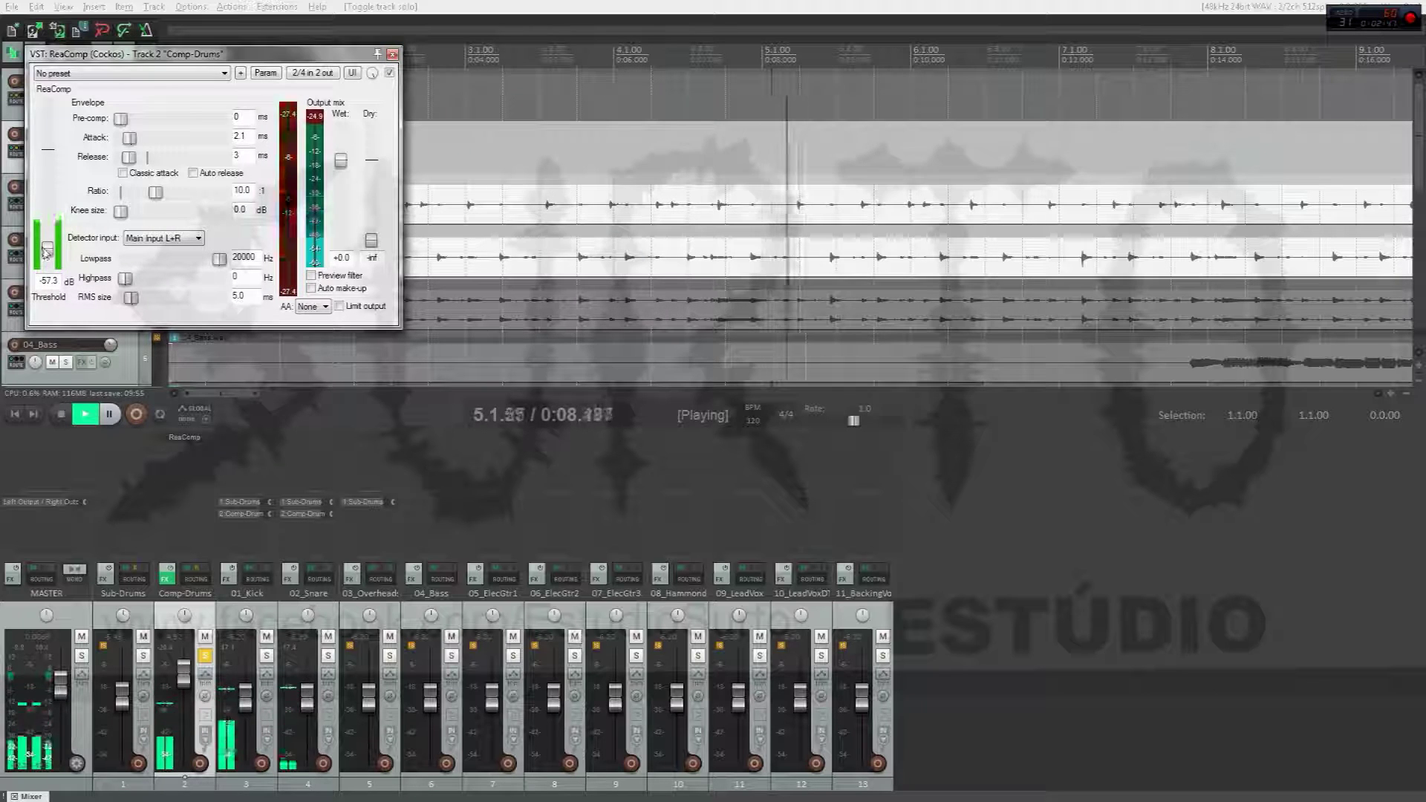
left_click_drag(50, 247, 51, 249)
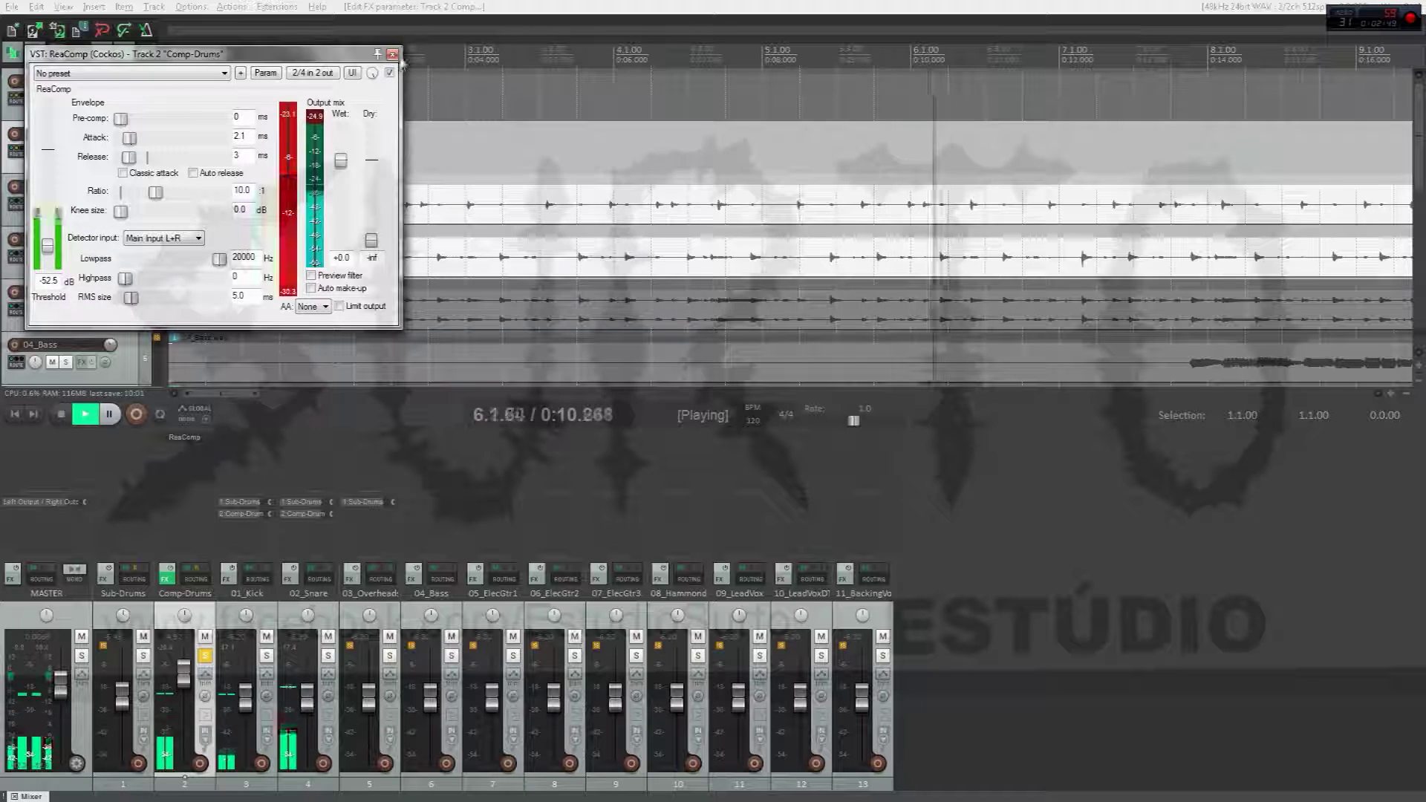
left_click_drag(49, 248, 49, 252)
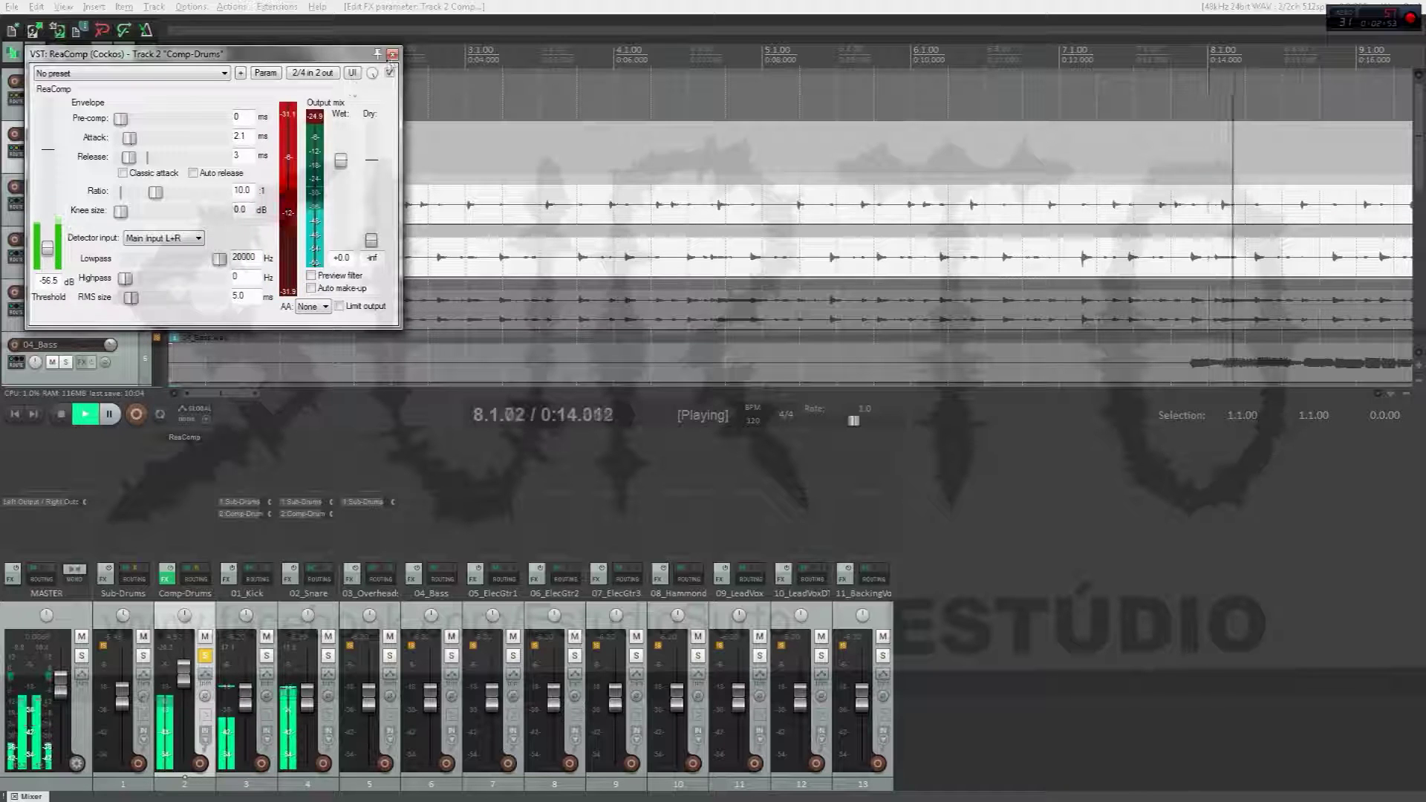
left_click(393, 54)
left_click(205, 655)
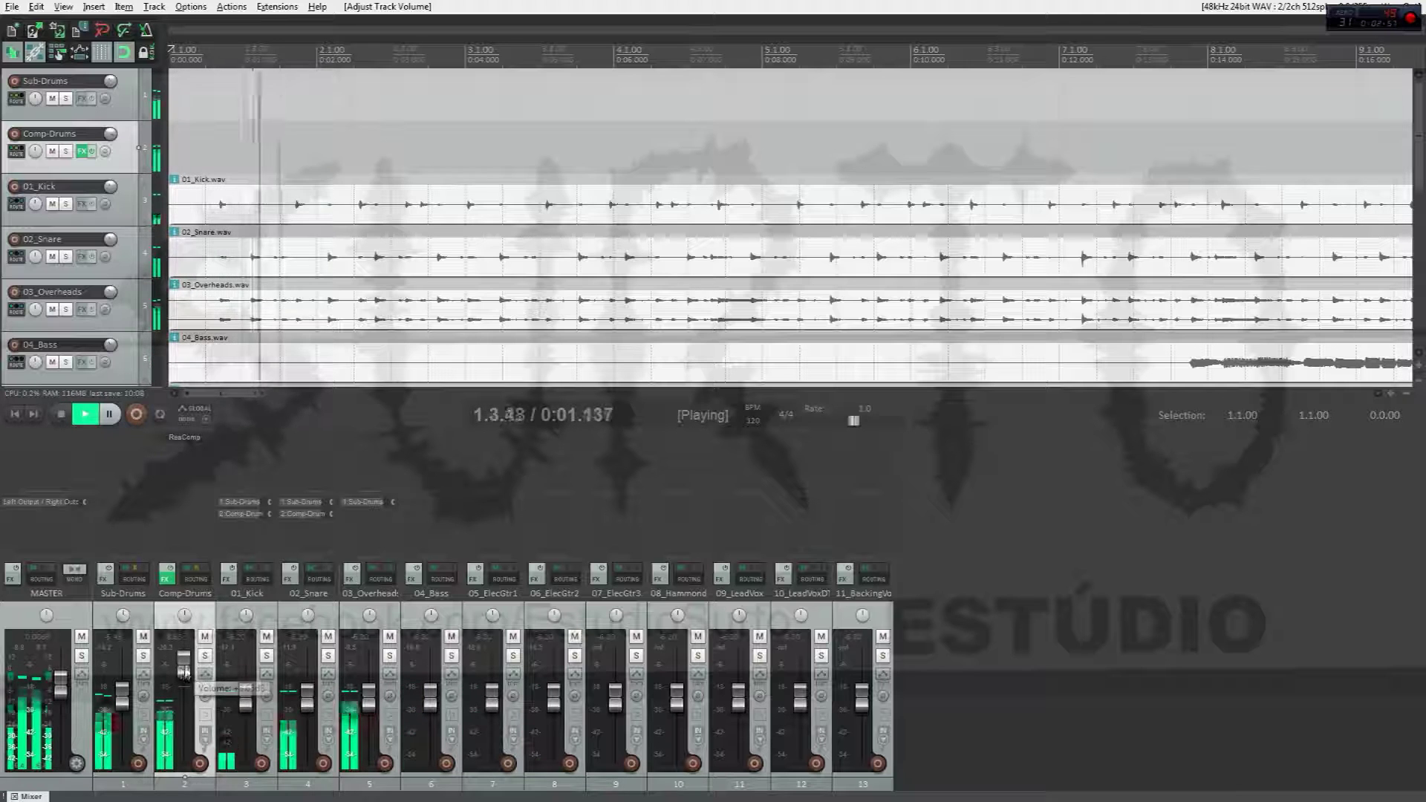
- Raise the Comp-Drums fader in two stages during playback, briefly muting the track in between to compare the drum sound
left_click_drag(184, 678, 185, 666)
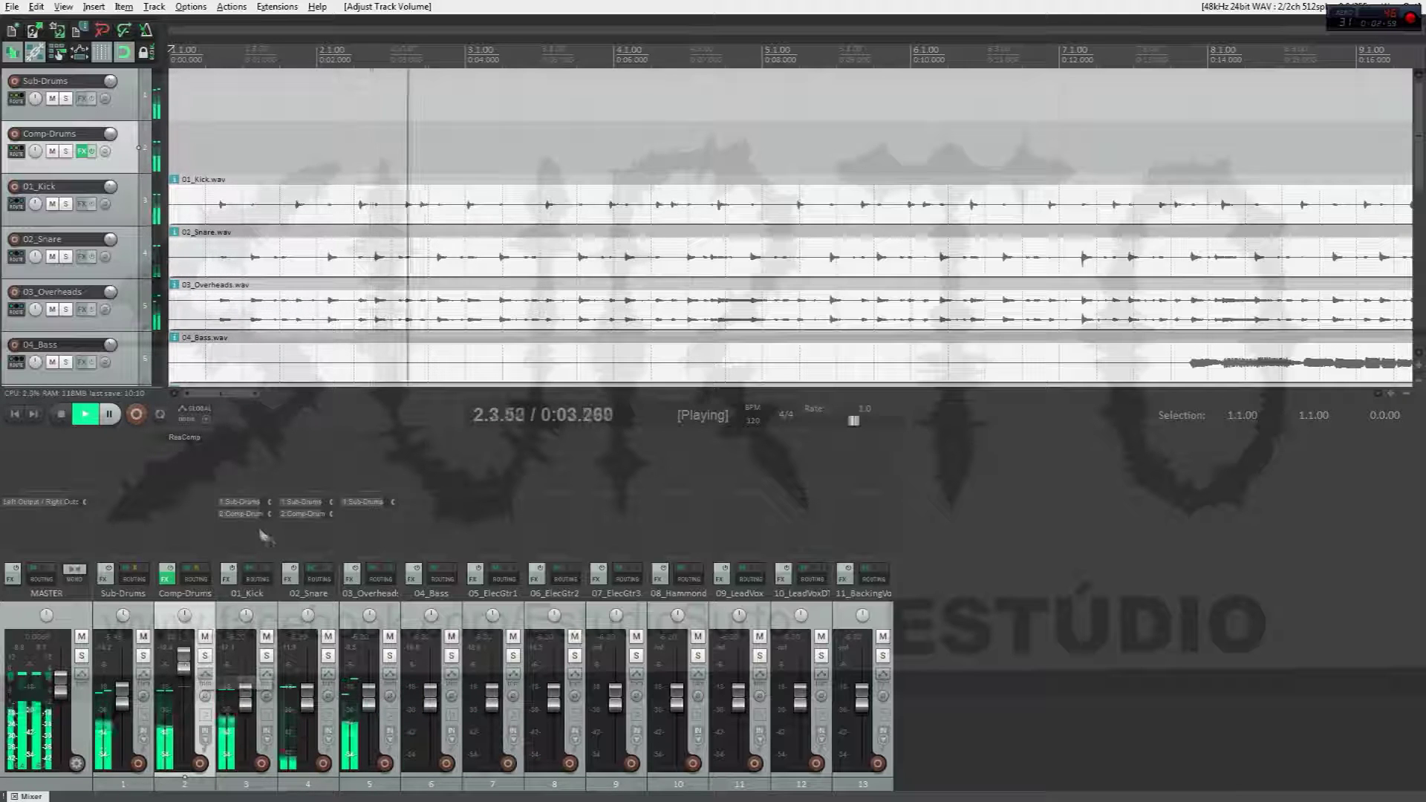
left_click(205, 637)
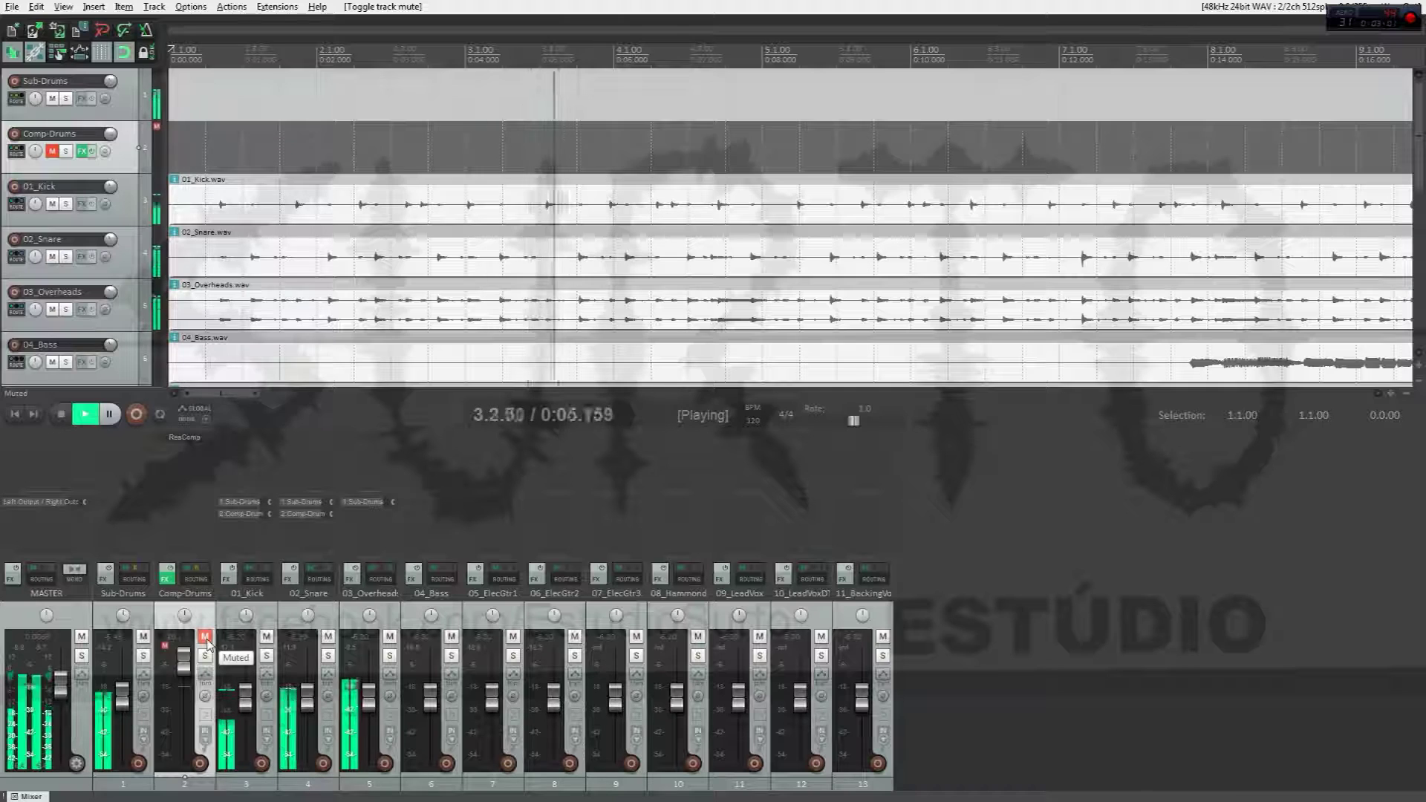
left_click(205, 636)
left_click_drag(184, 663, 185, 655)
- Replay the song from the start, compare the mix with Comp-Drums muted and unmuted, and stop playback
left_click(15, 416)
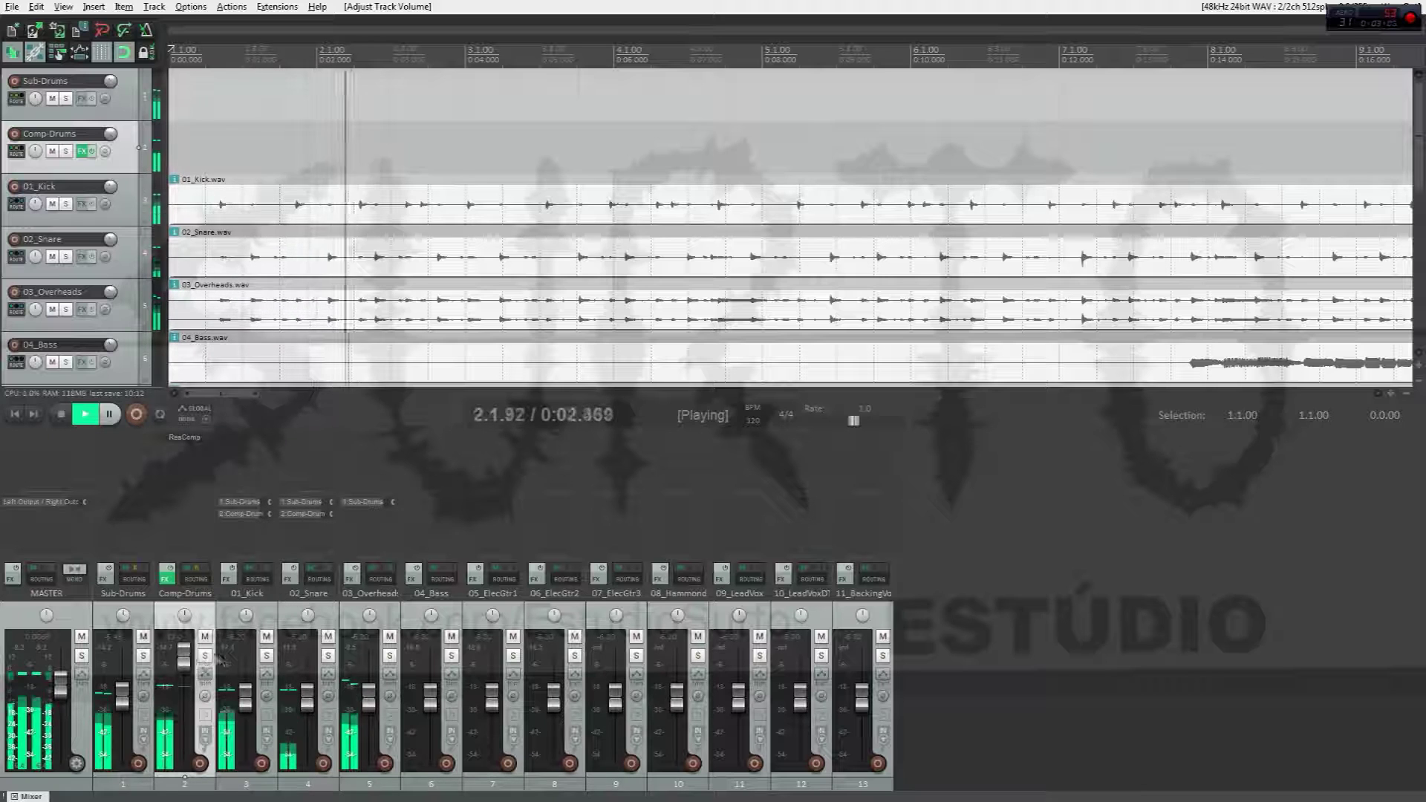
left_click(205, 637)
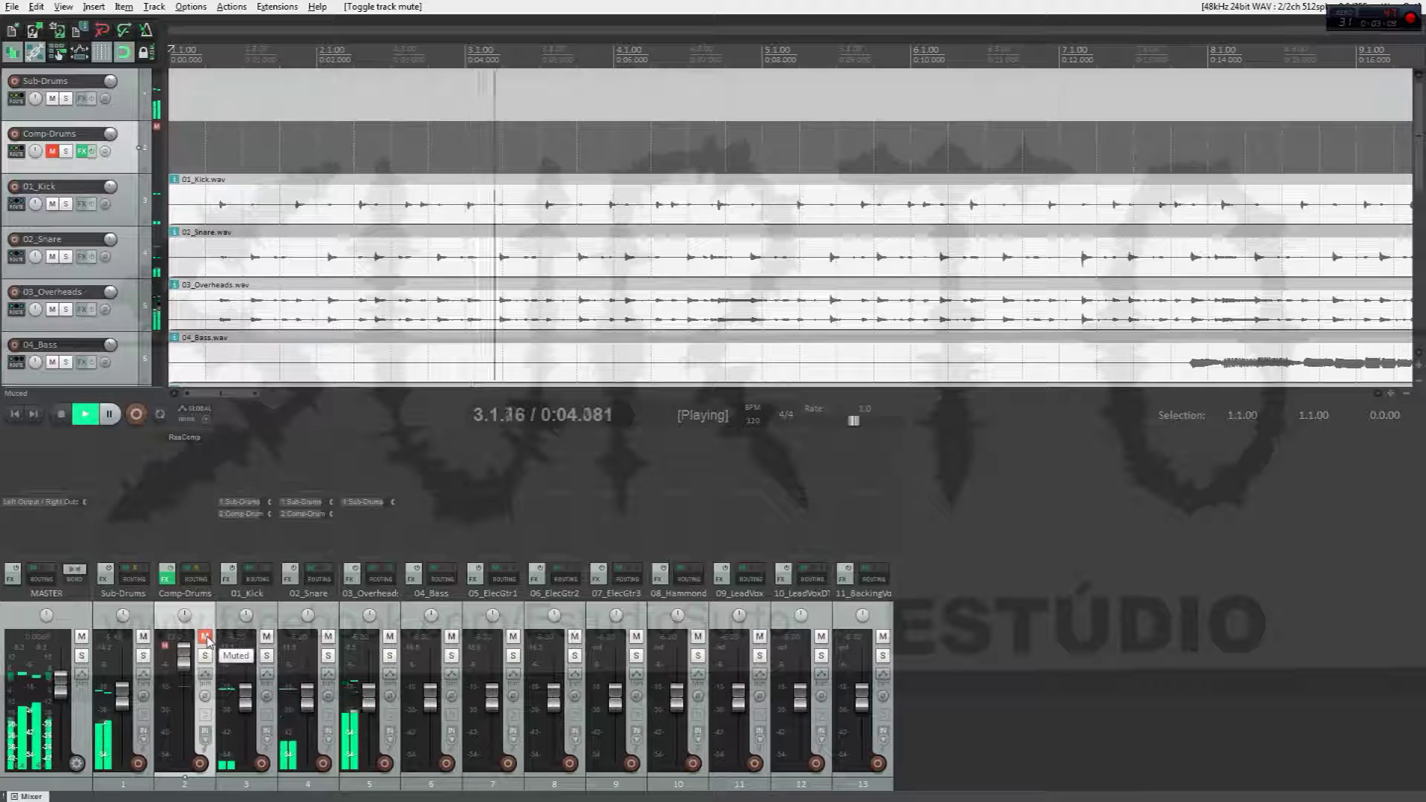
left_click(205, 636)
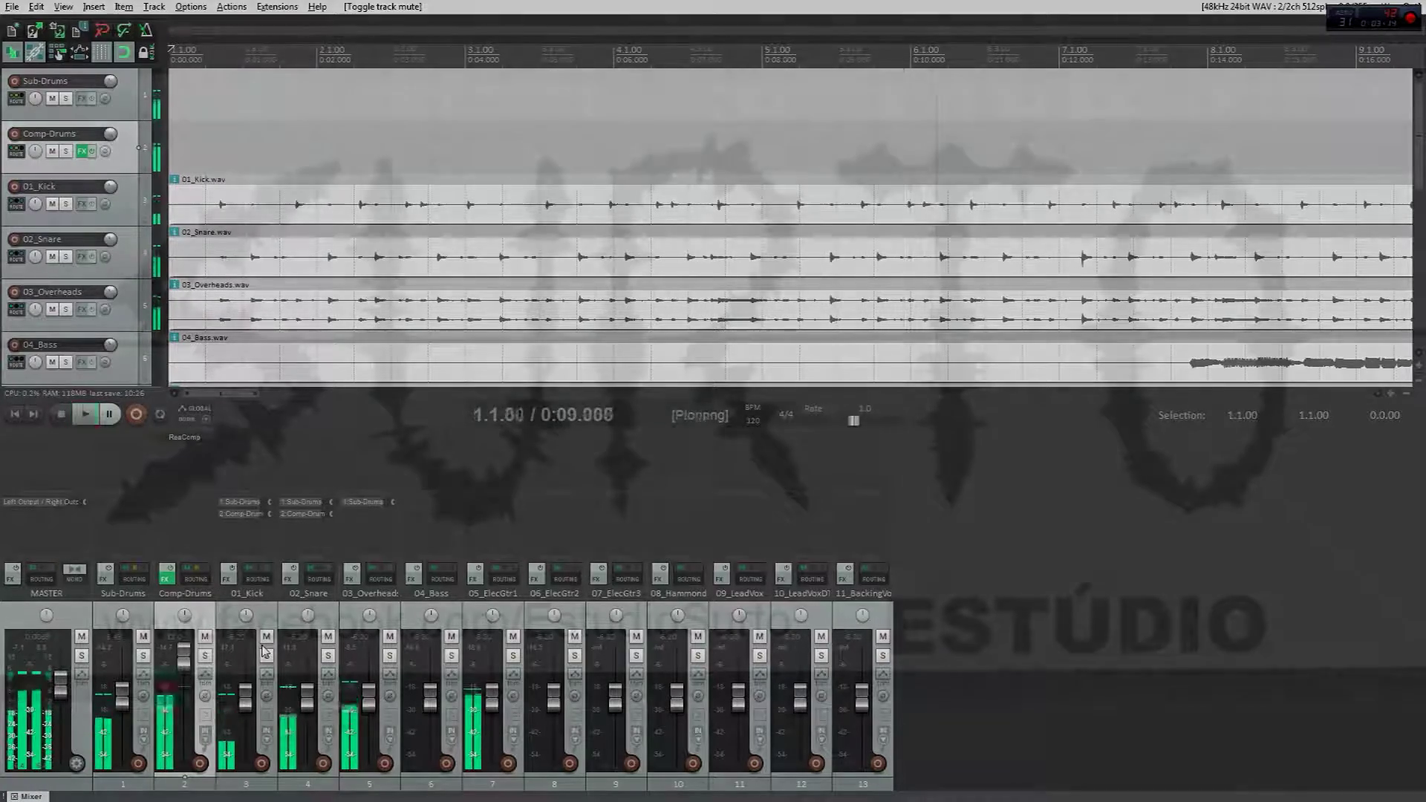
key("space")
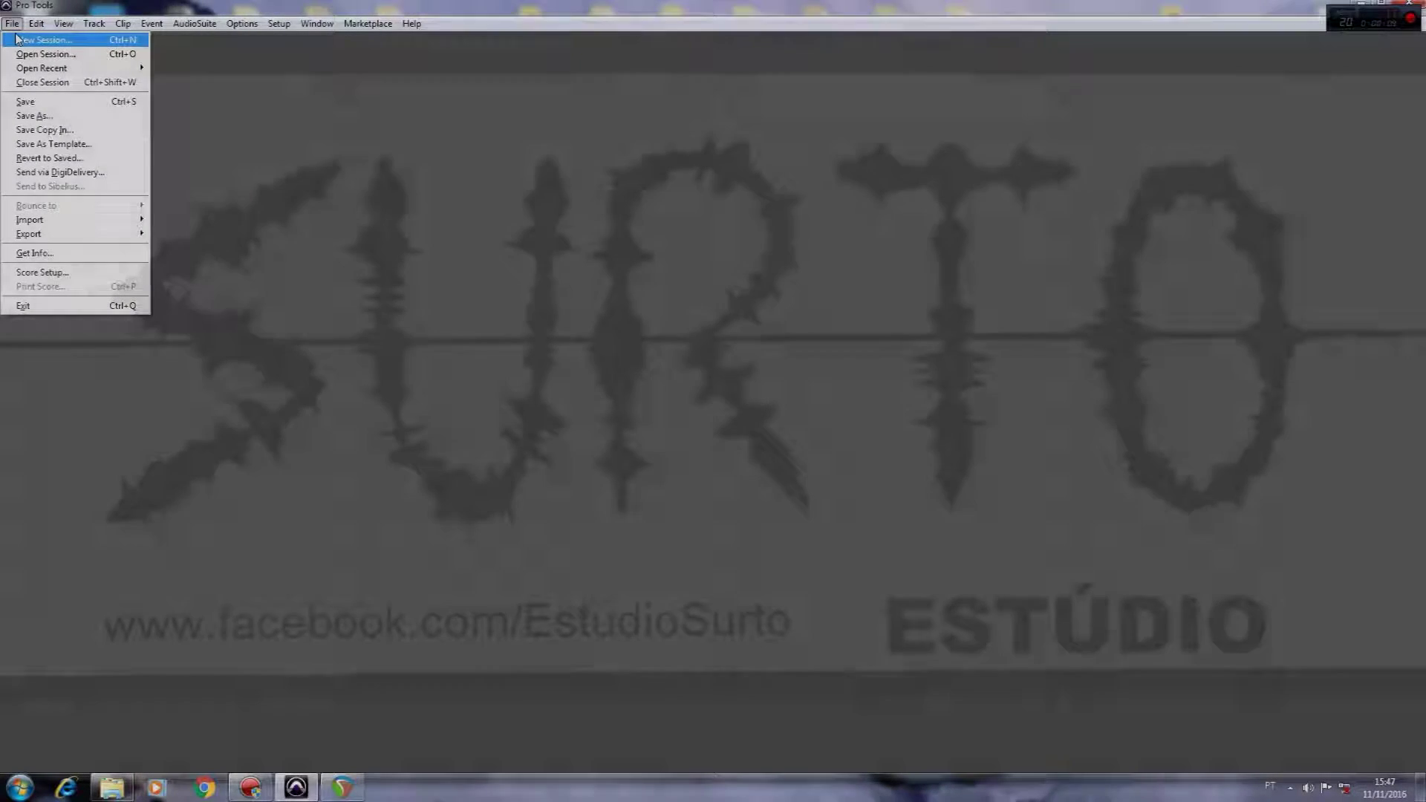
- In Pro Tools, set up a new blank session with BWF (.WAV) files, 24 bit and a 44.1 kHz sample rate
left_click(17, 38)
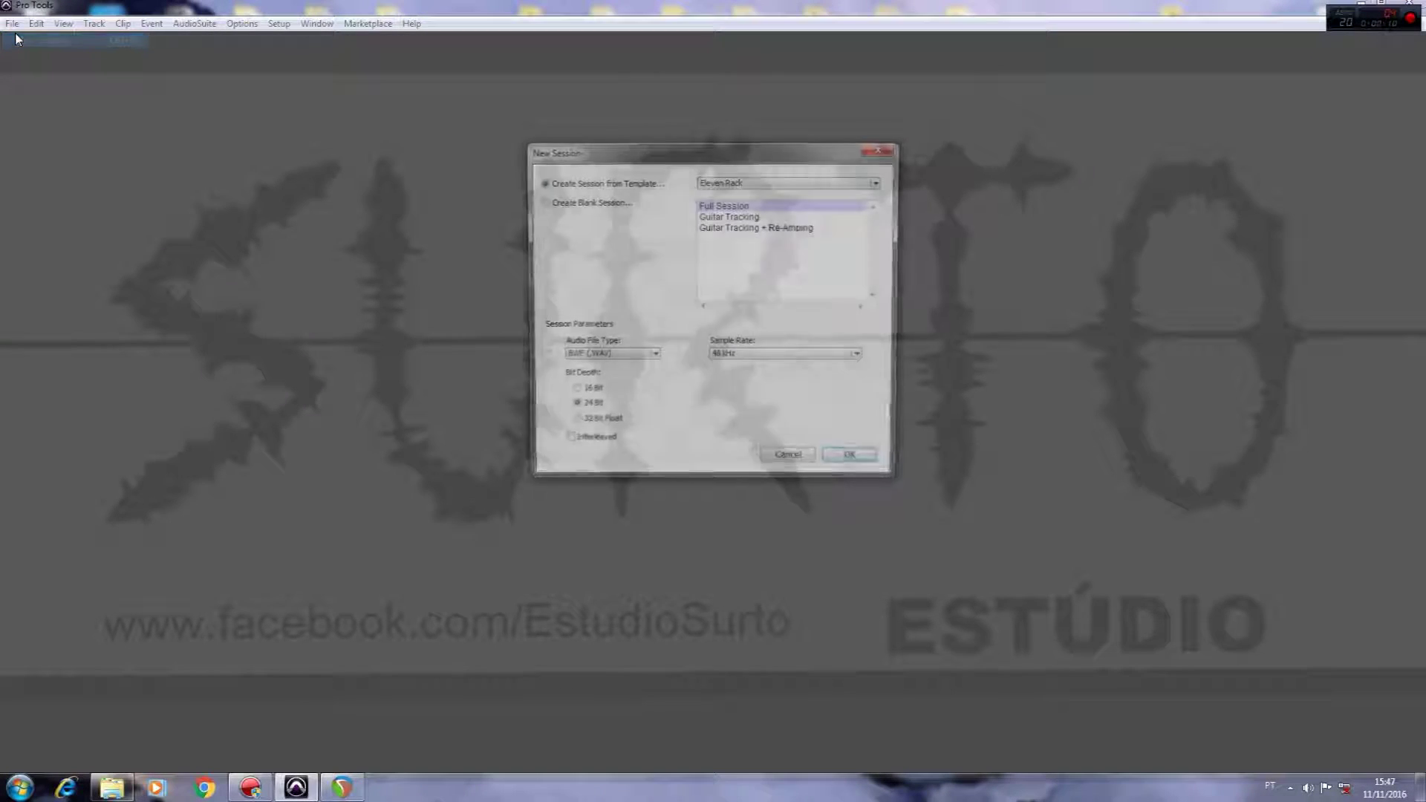
left_click(571, 212)
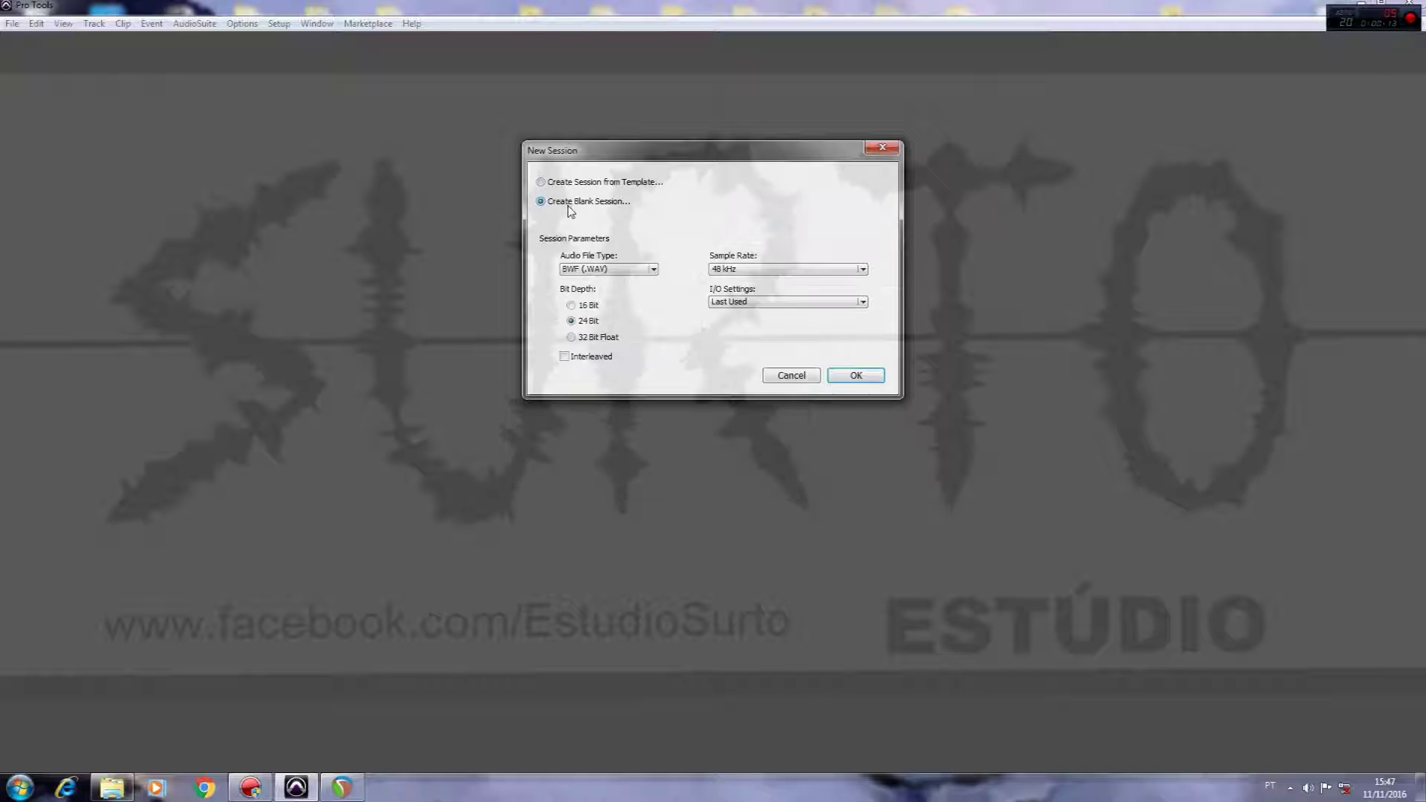
left_click(767, 275)
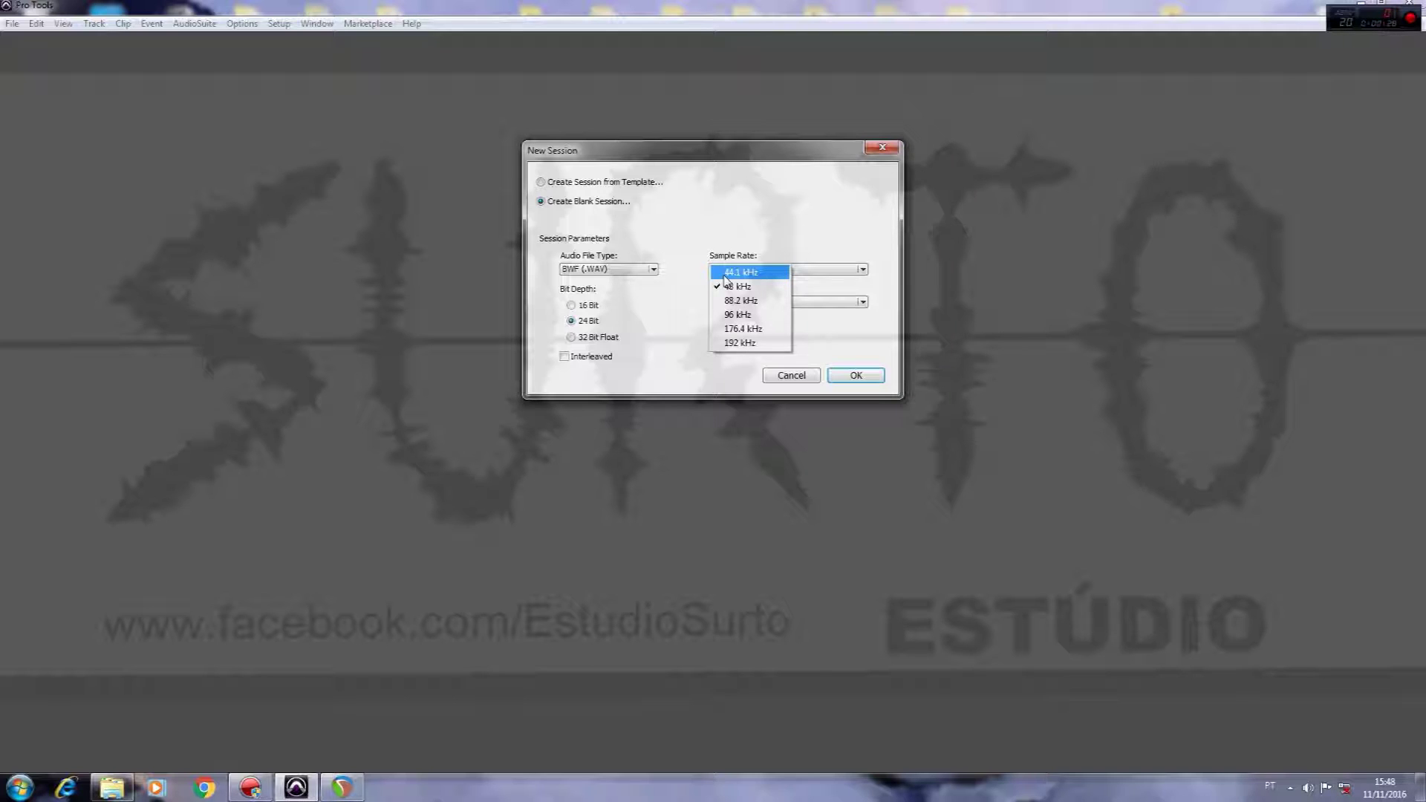
left_click(725, 274)
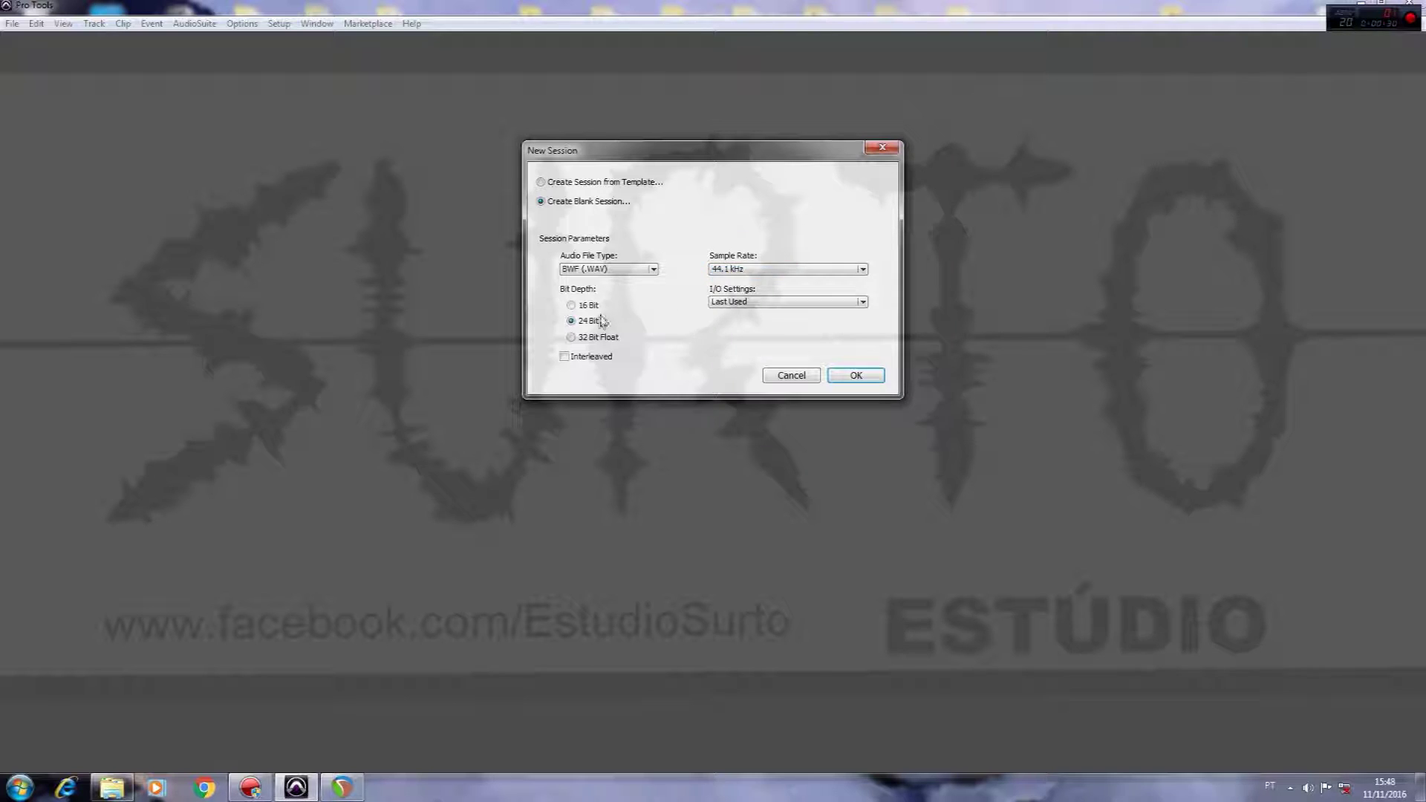
left_click(860, 379)
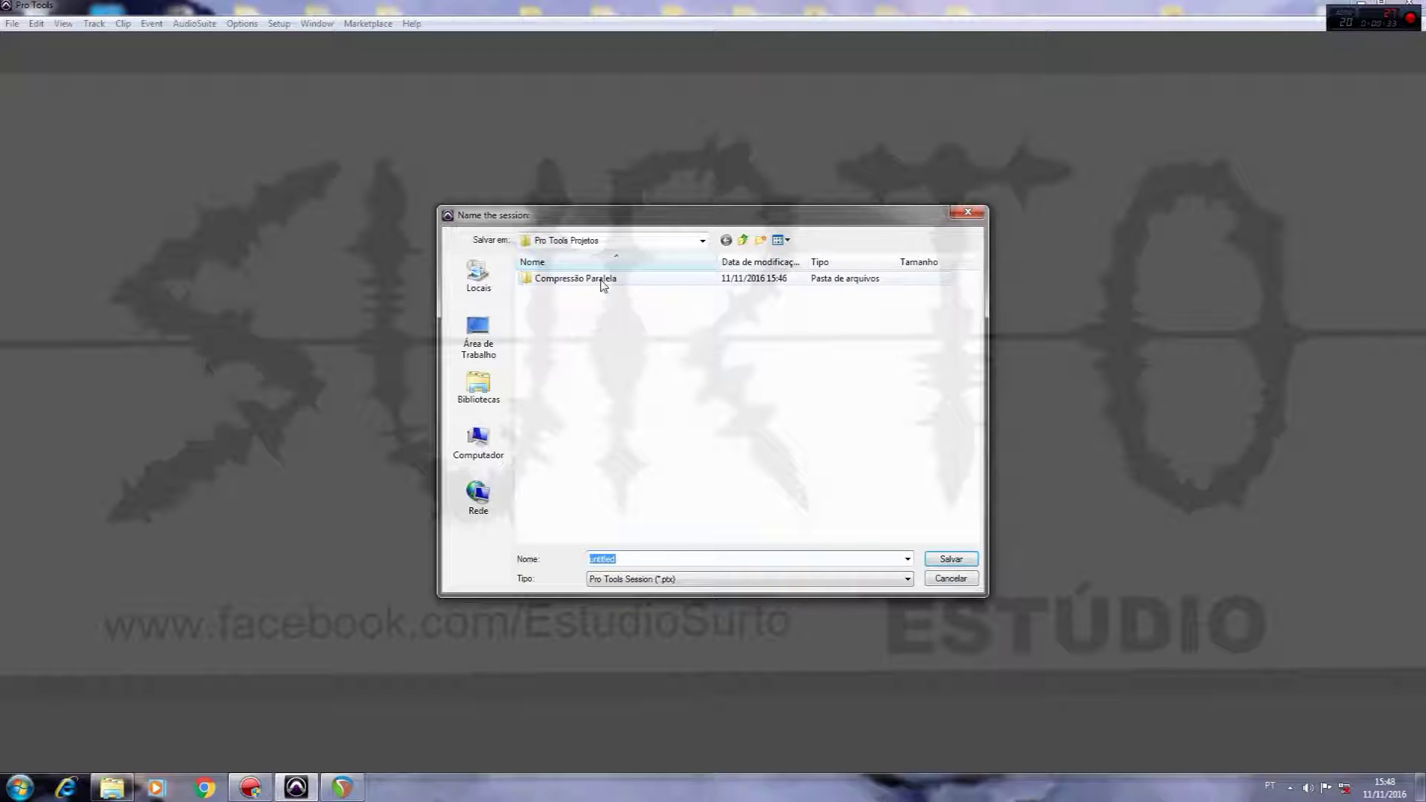
- Save the new session as Compressão Paralela in the folder of that name, replacing the existing file and saving the open session's changes
double_click(573, 279)
left_click(554, 336)
left_click(951, 558)
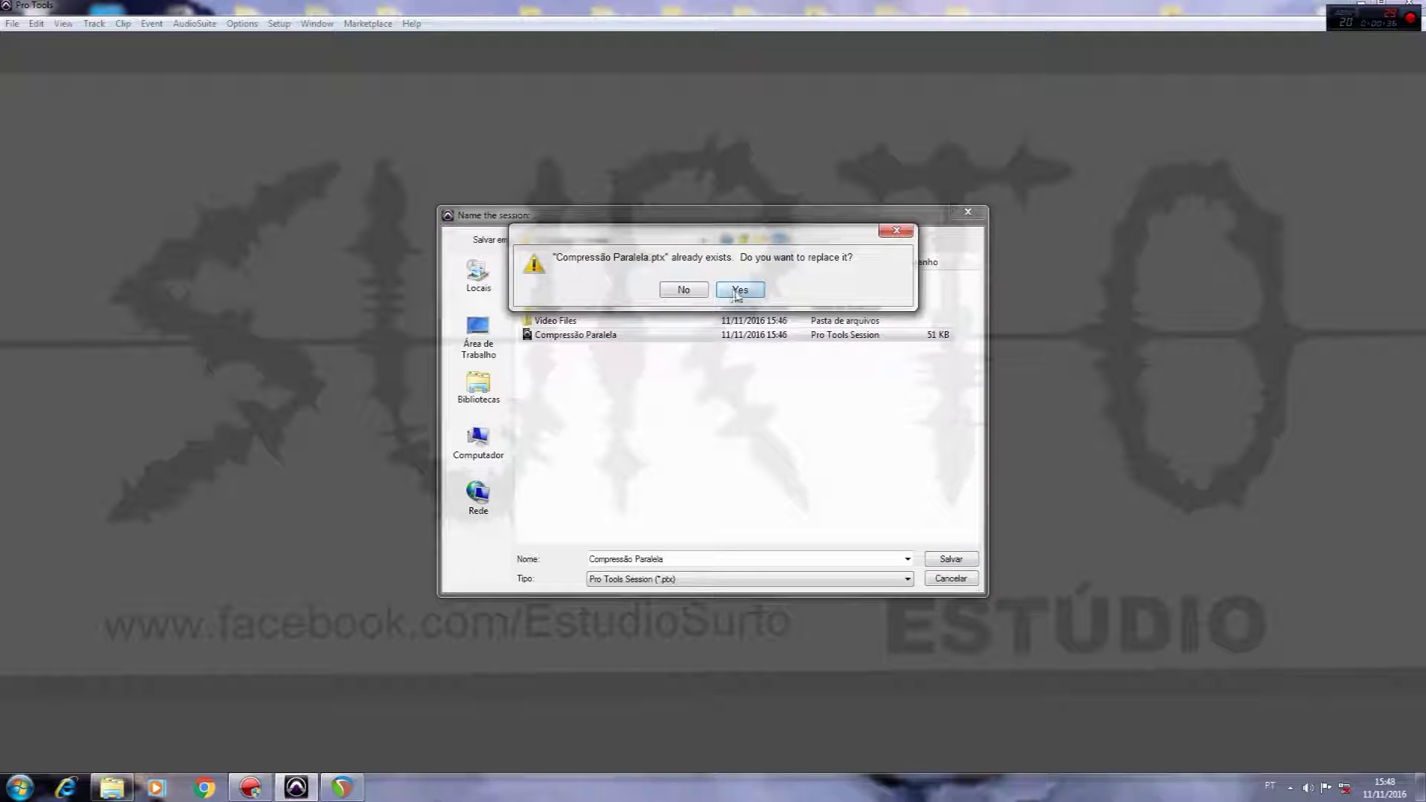
left_click(738, 290)
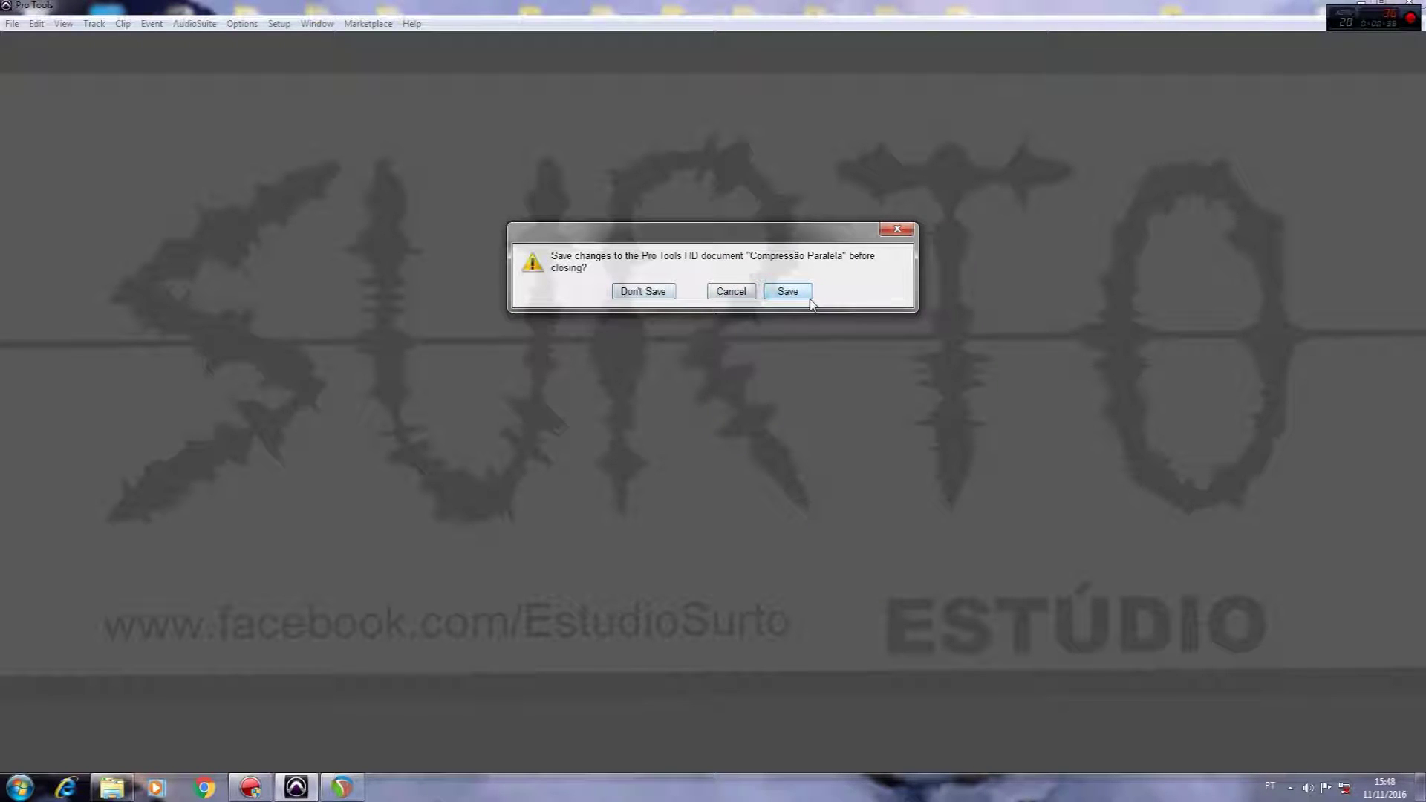
left_click(787, 292)
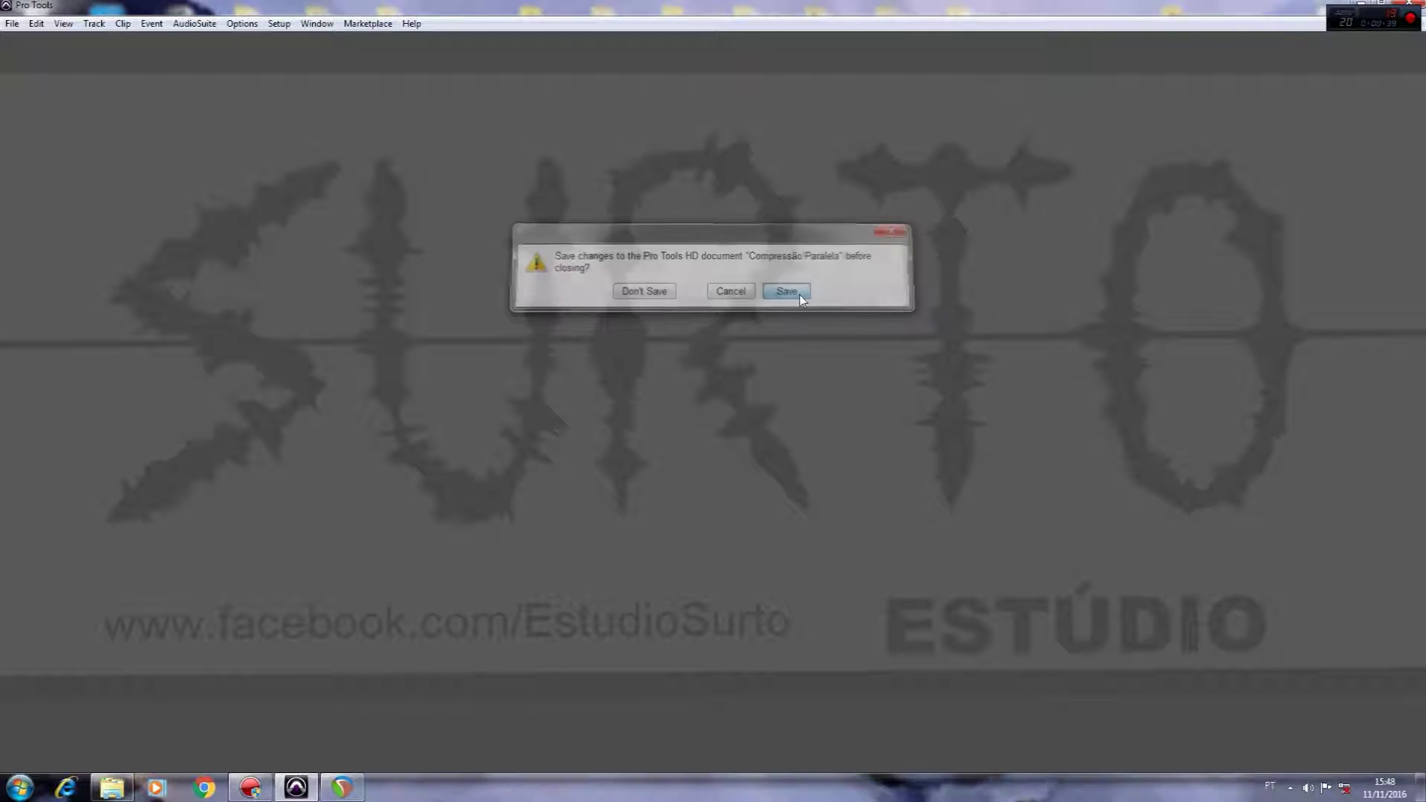
key("ctrl+equal")
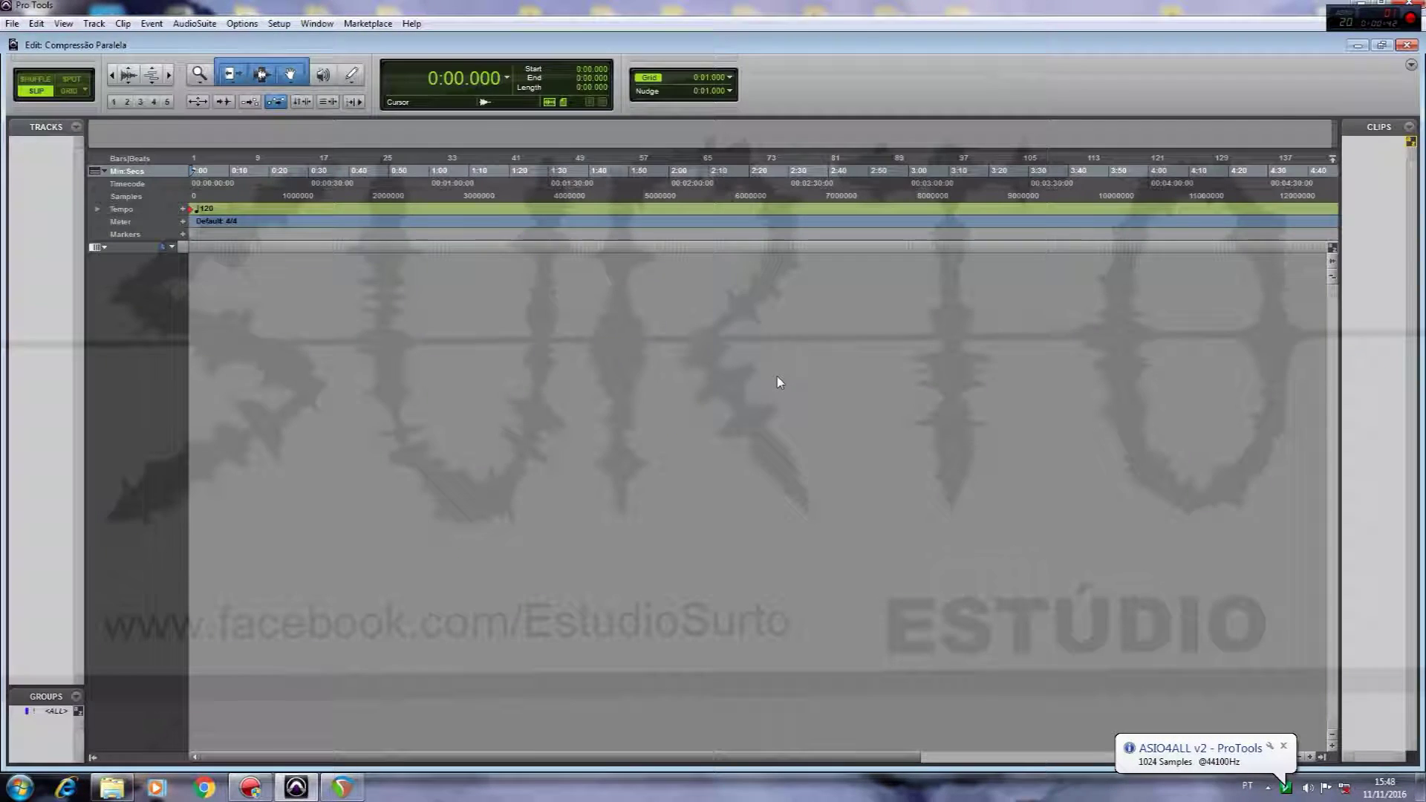
key("ctrl+equal")
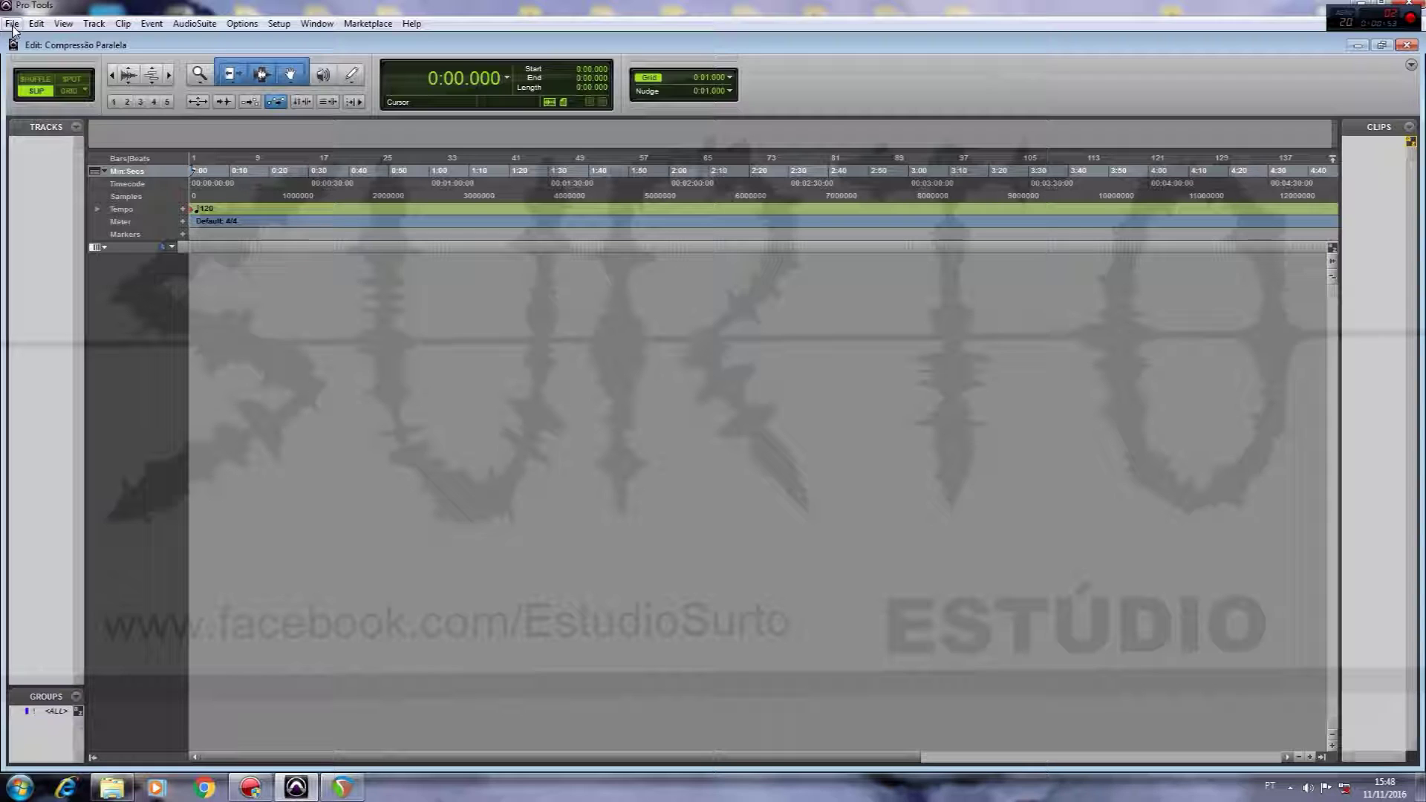
key("ctrl+shift+i")
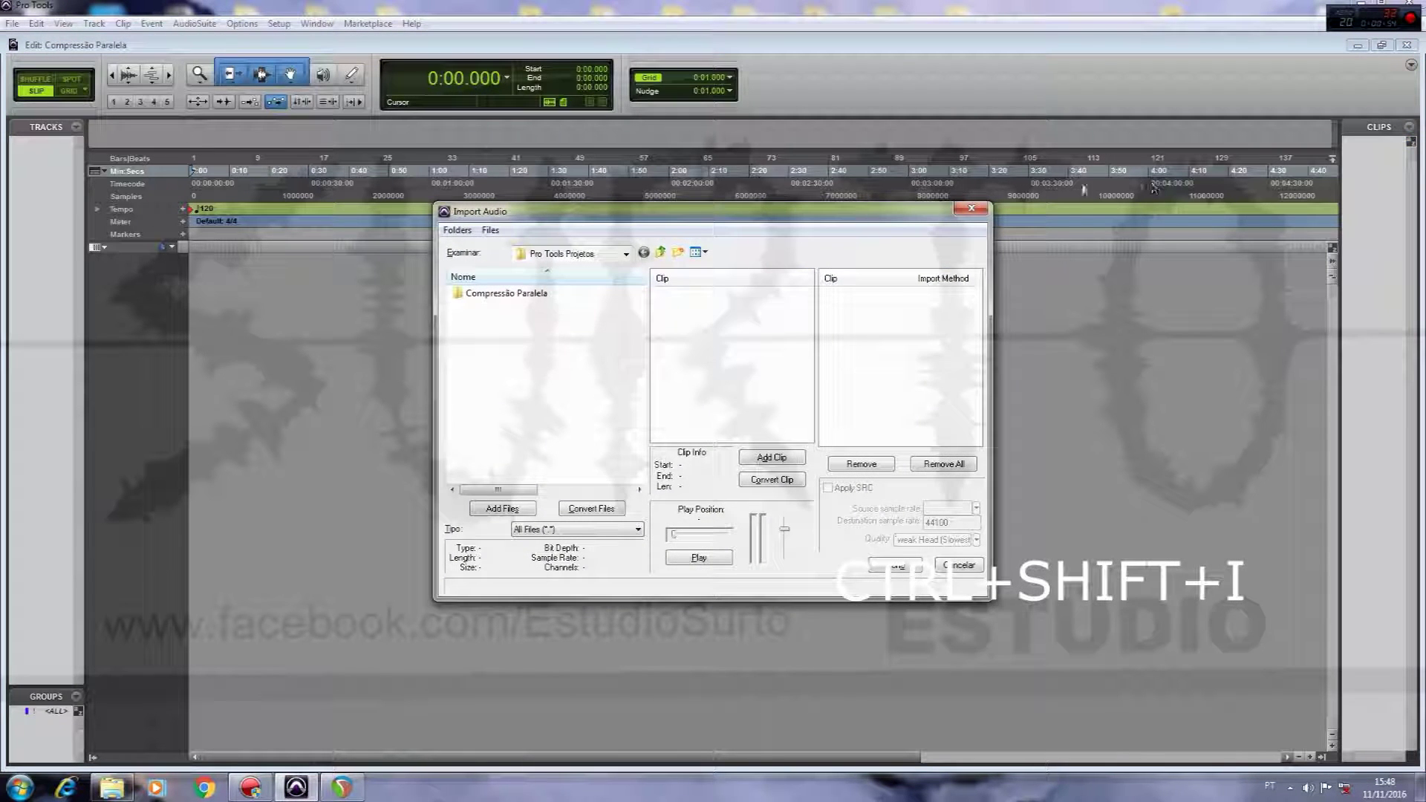
left_click(973, 211)
- Import the audio files 01_Kick through 11_BackingVox from the song's multitrack folder onto new tracks at the session start
left_click(12, 23)
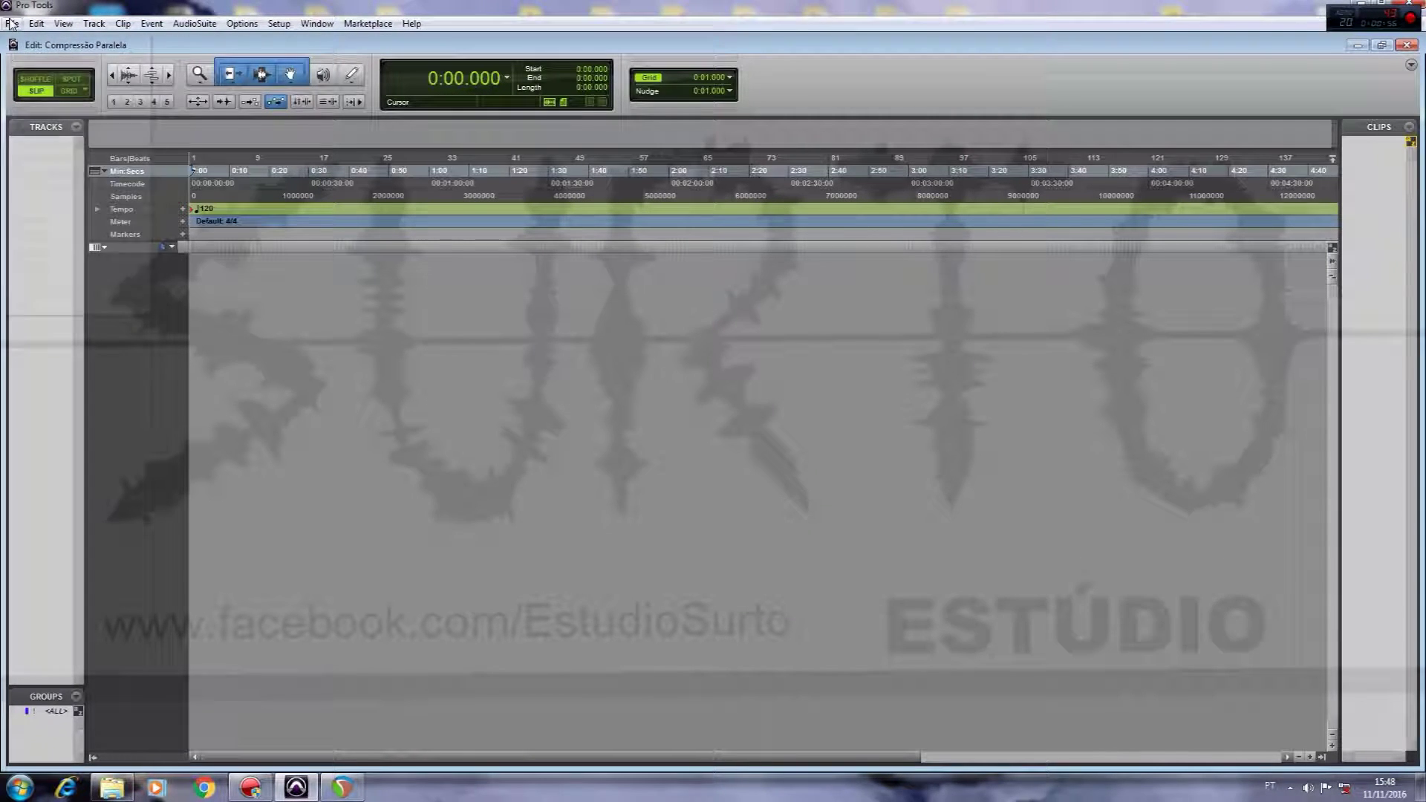
mouse_move(51, 220)
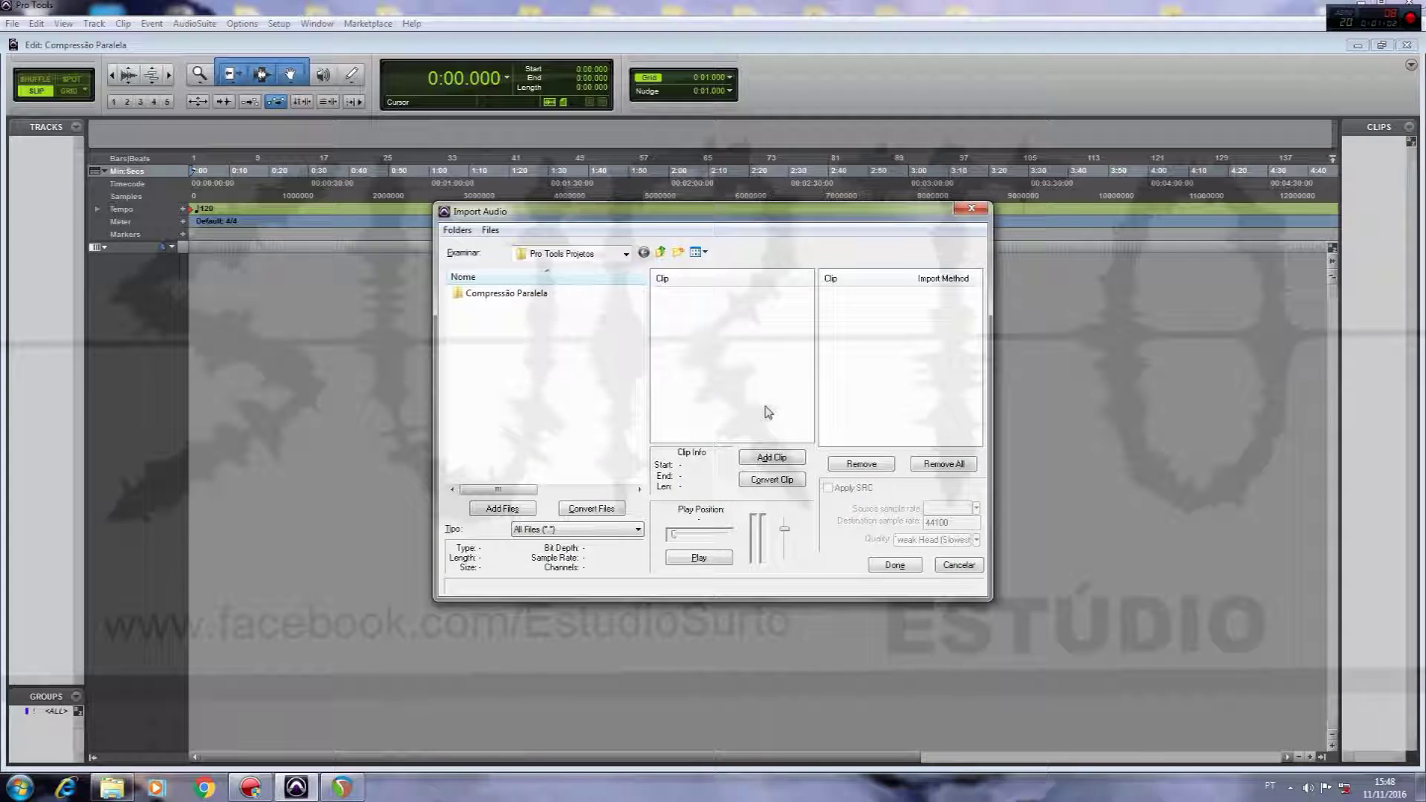
left_click(626, 254)
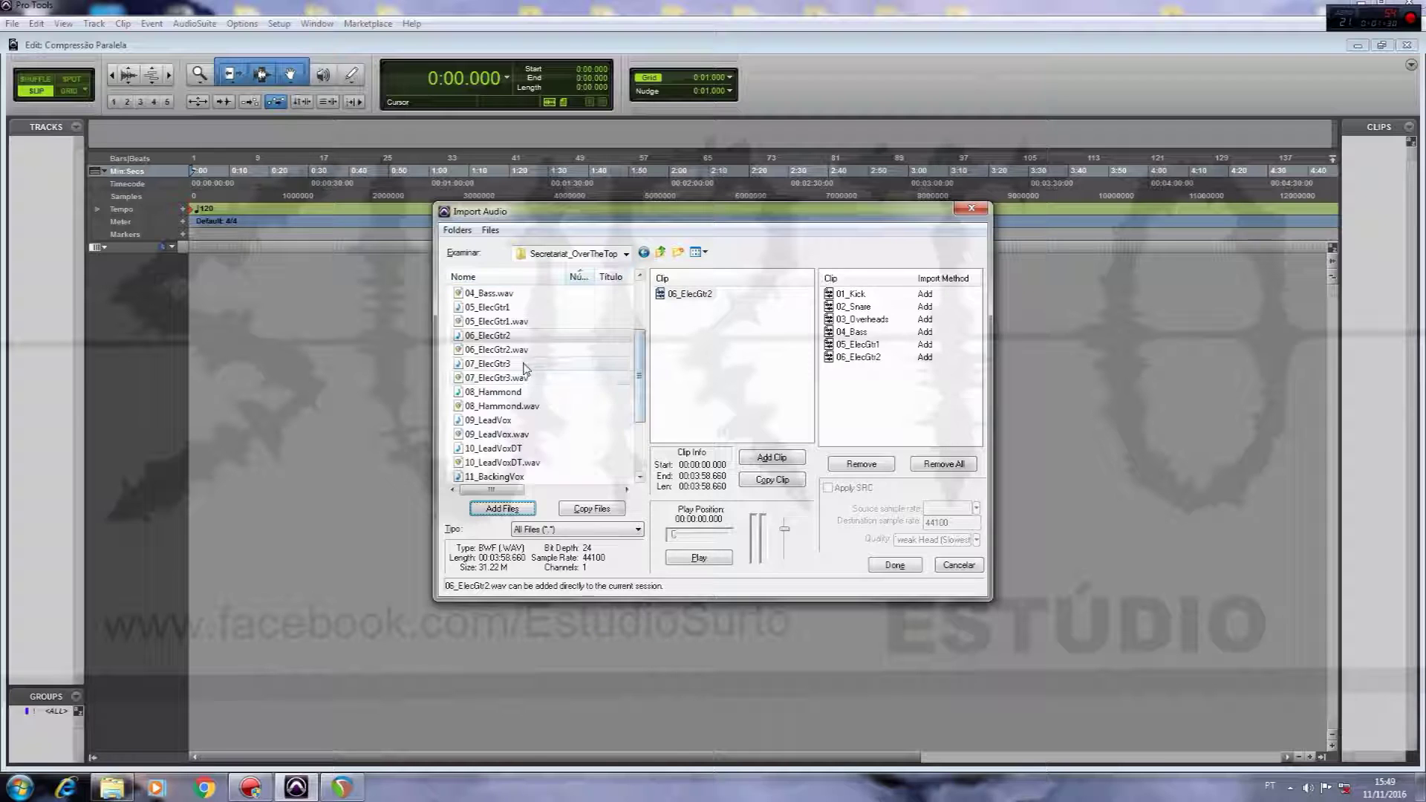
left_click(519, 364)
left_click(502, 508)
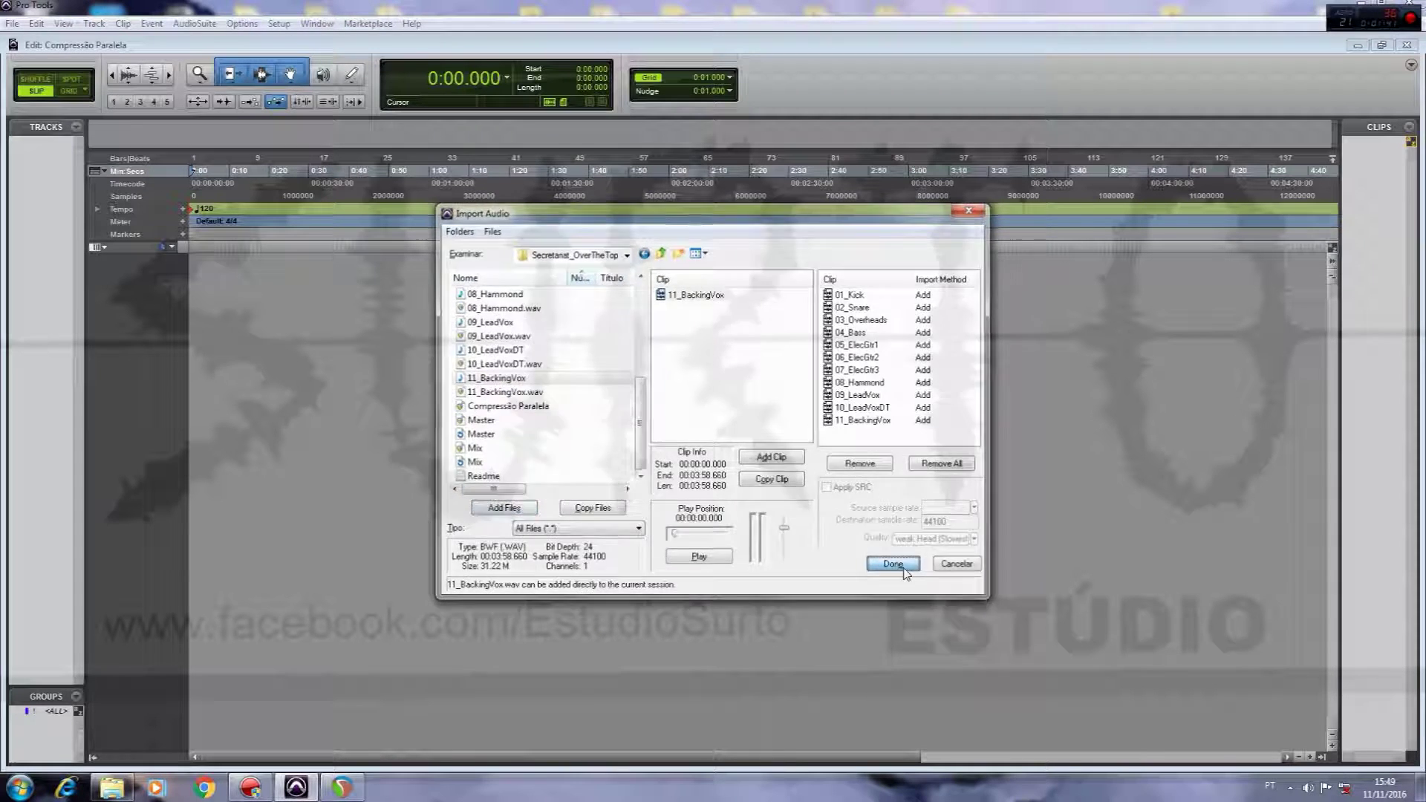
left_click(902, 567)
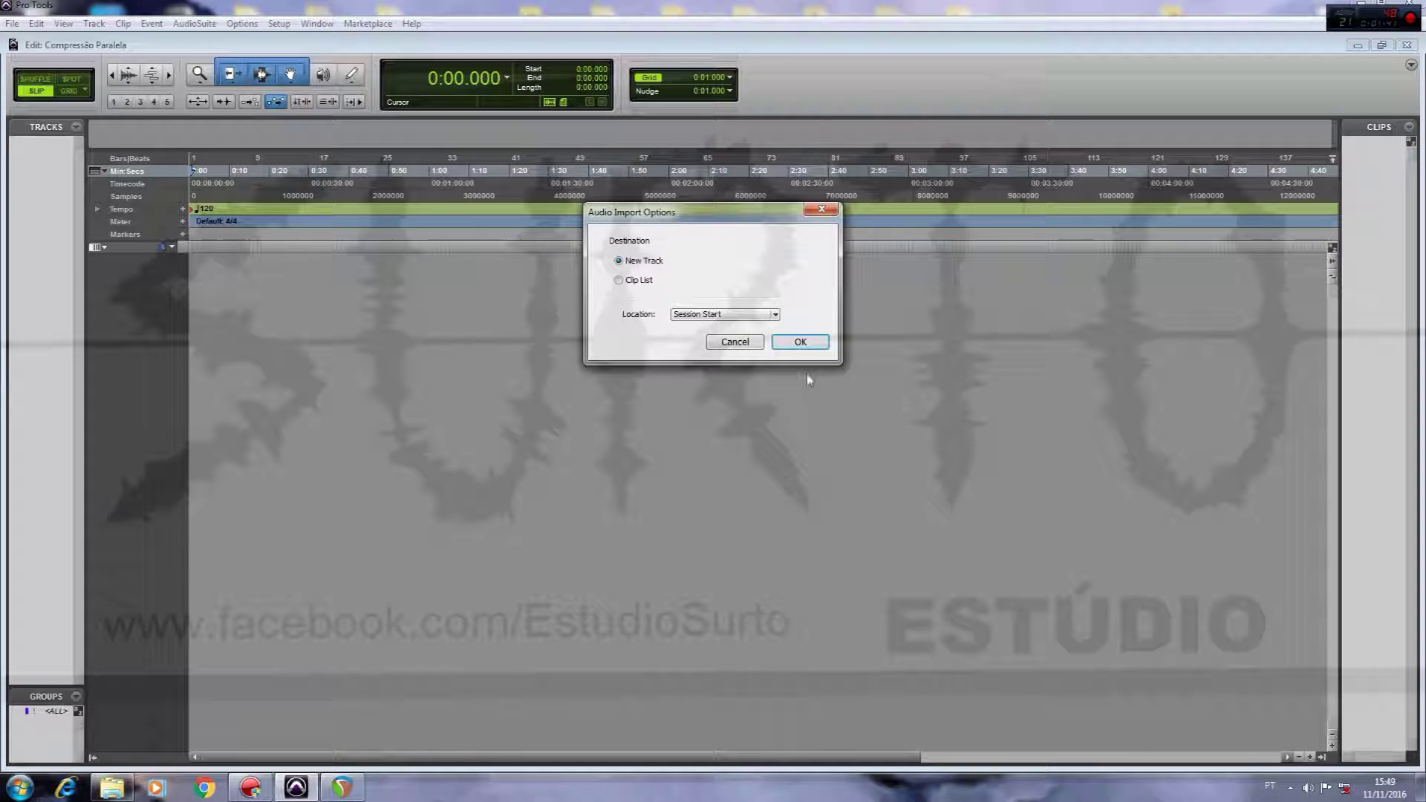
left_click(802, 344)
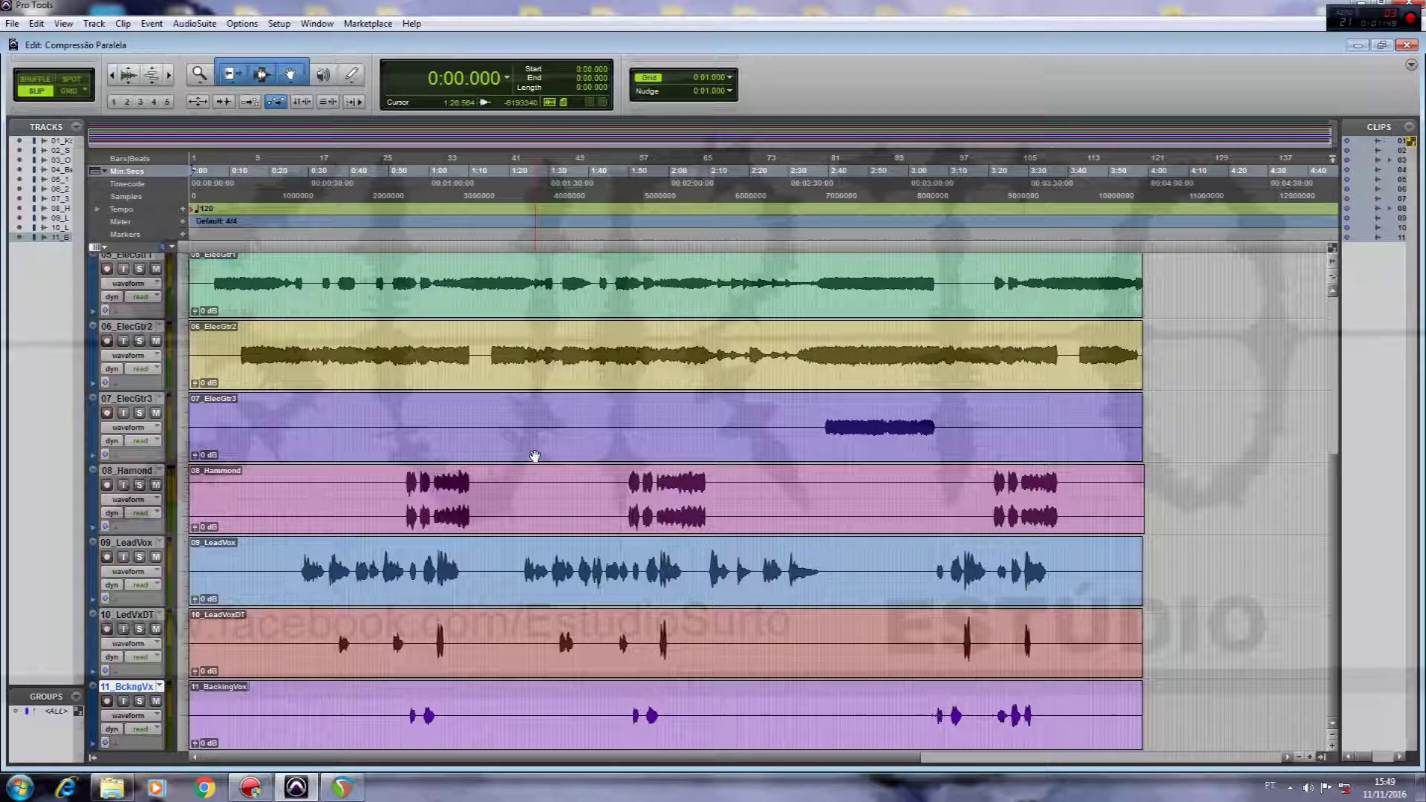
- Create two new stereo Aux Input tracks
key("ctrl+shift+n")
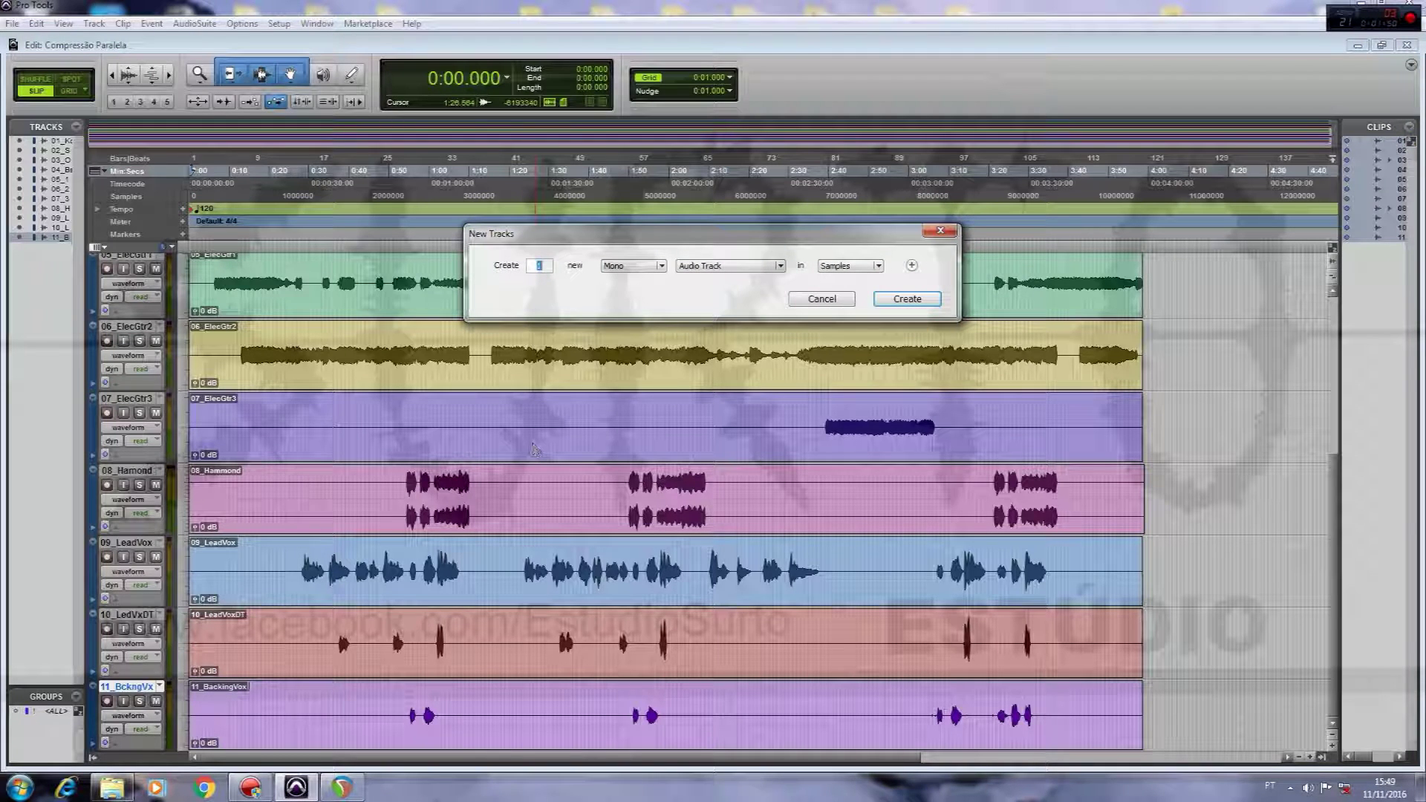
type("2")
left_click(659, 266)
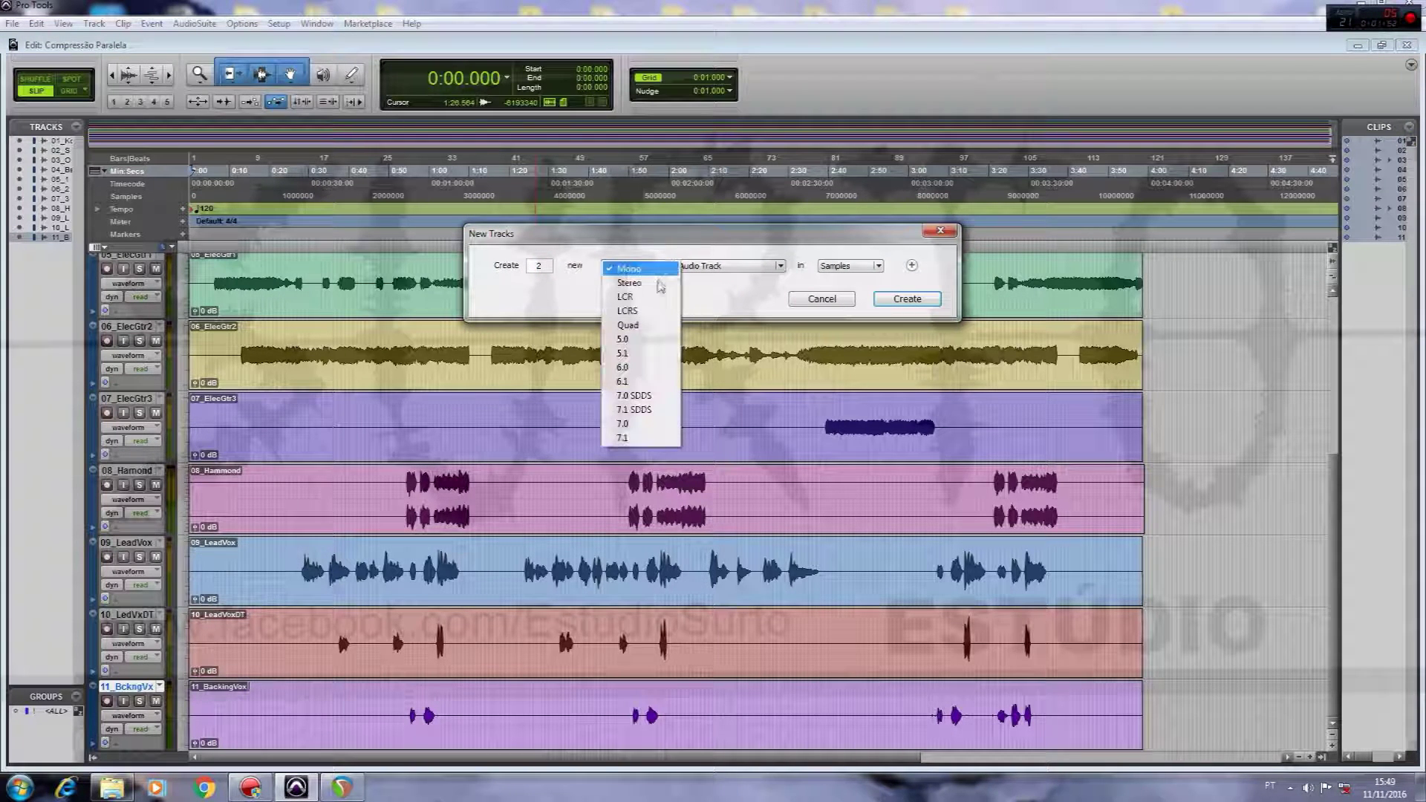
left_click(654, 283)
left_click(732, 266)
left_click(727, 286)
left_click_drag(749, 244, 737, 288)
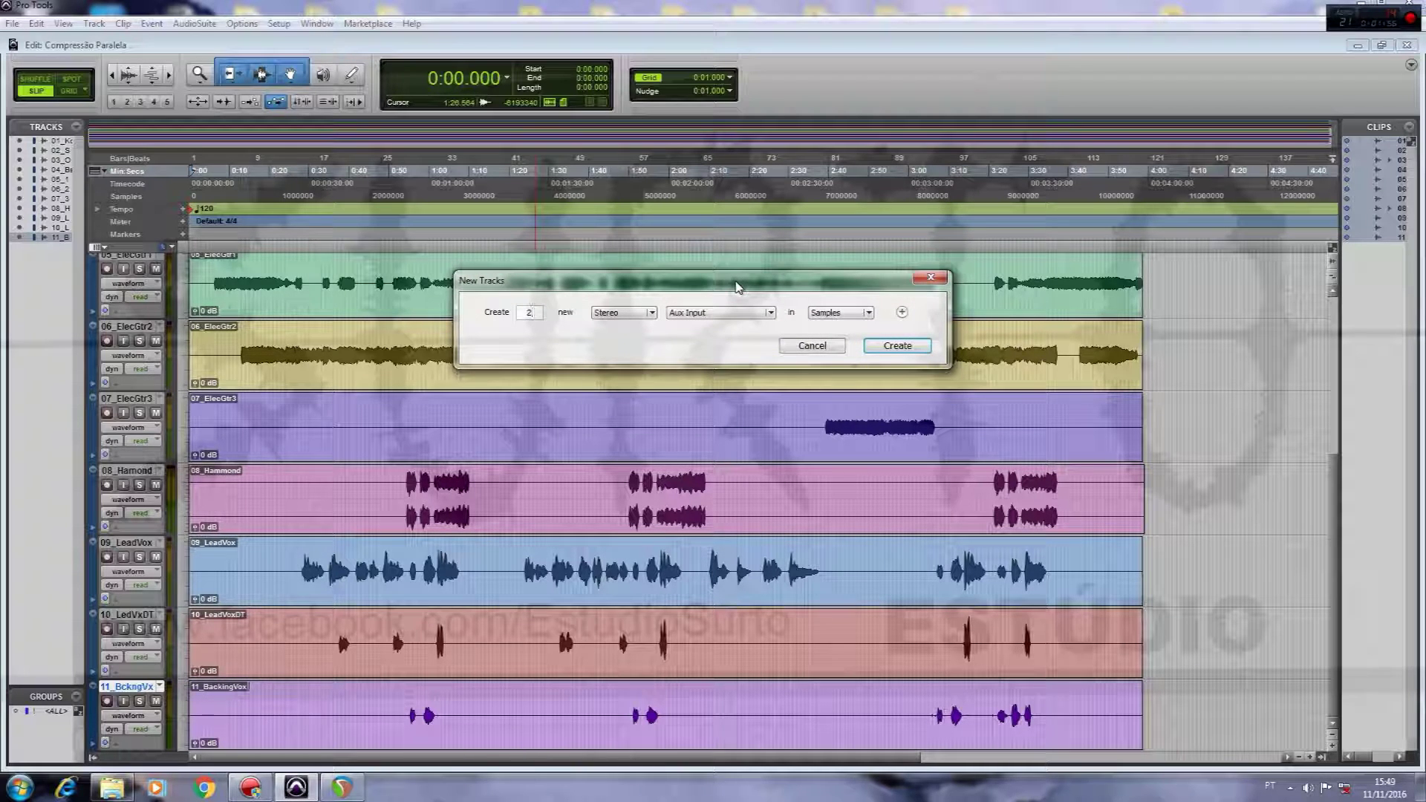
left_click(885, 350)
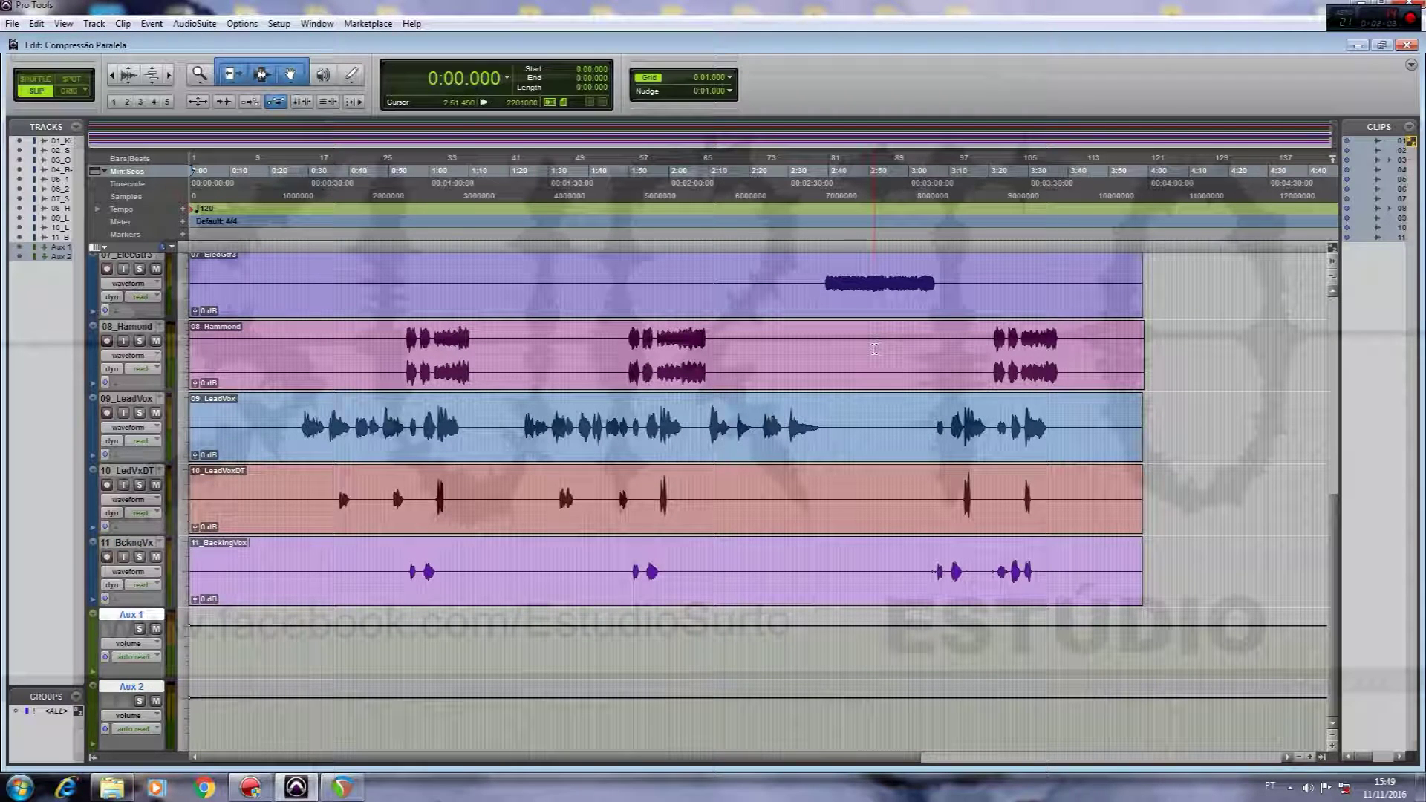
- In the Mix window, rename Aux 1 to Sub-Drums and Aux 2 to Comp-Drums
key("ctrl+equal")
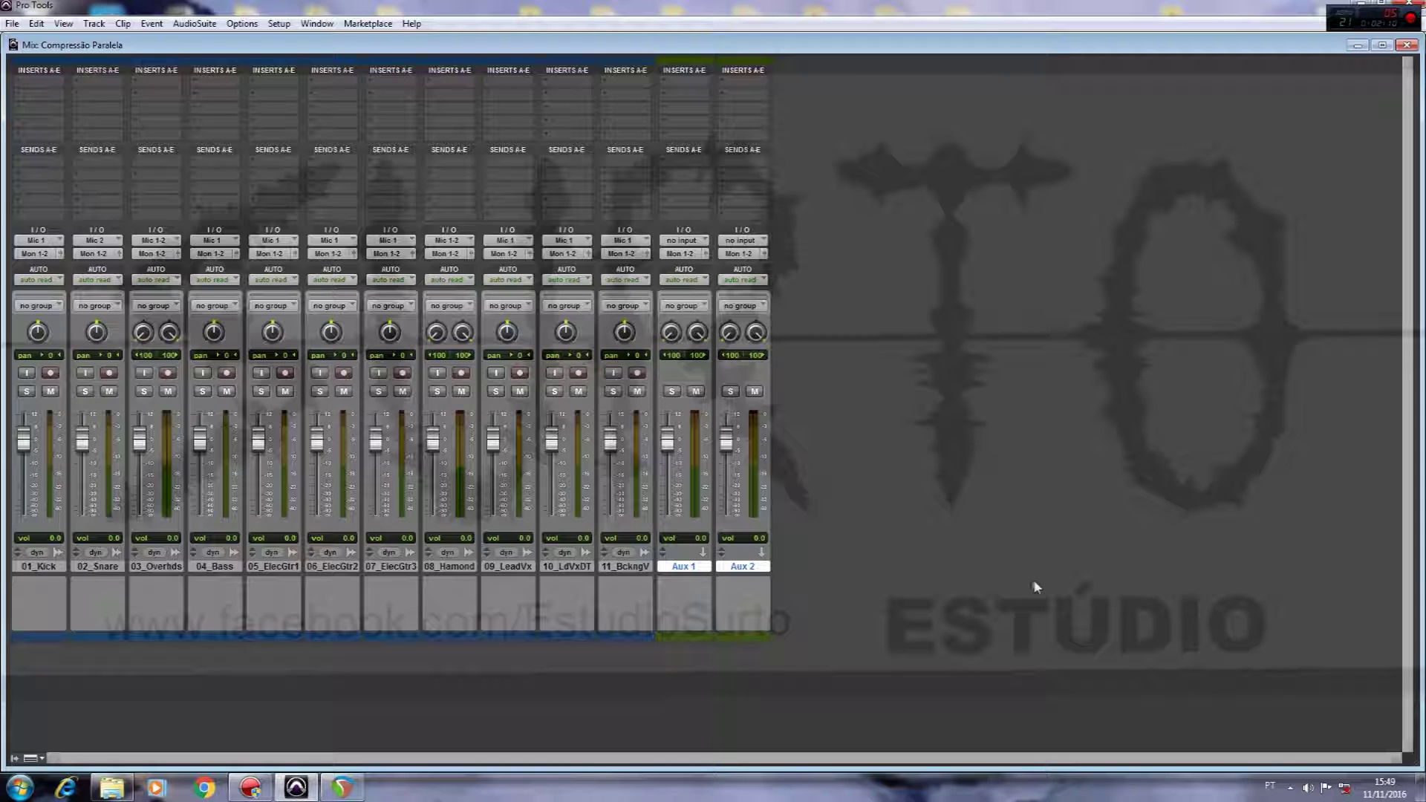
double_click(684, 567)
type("Sub-Drums")
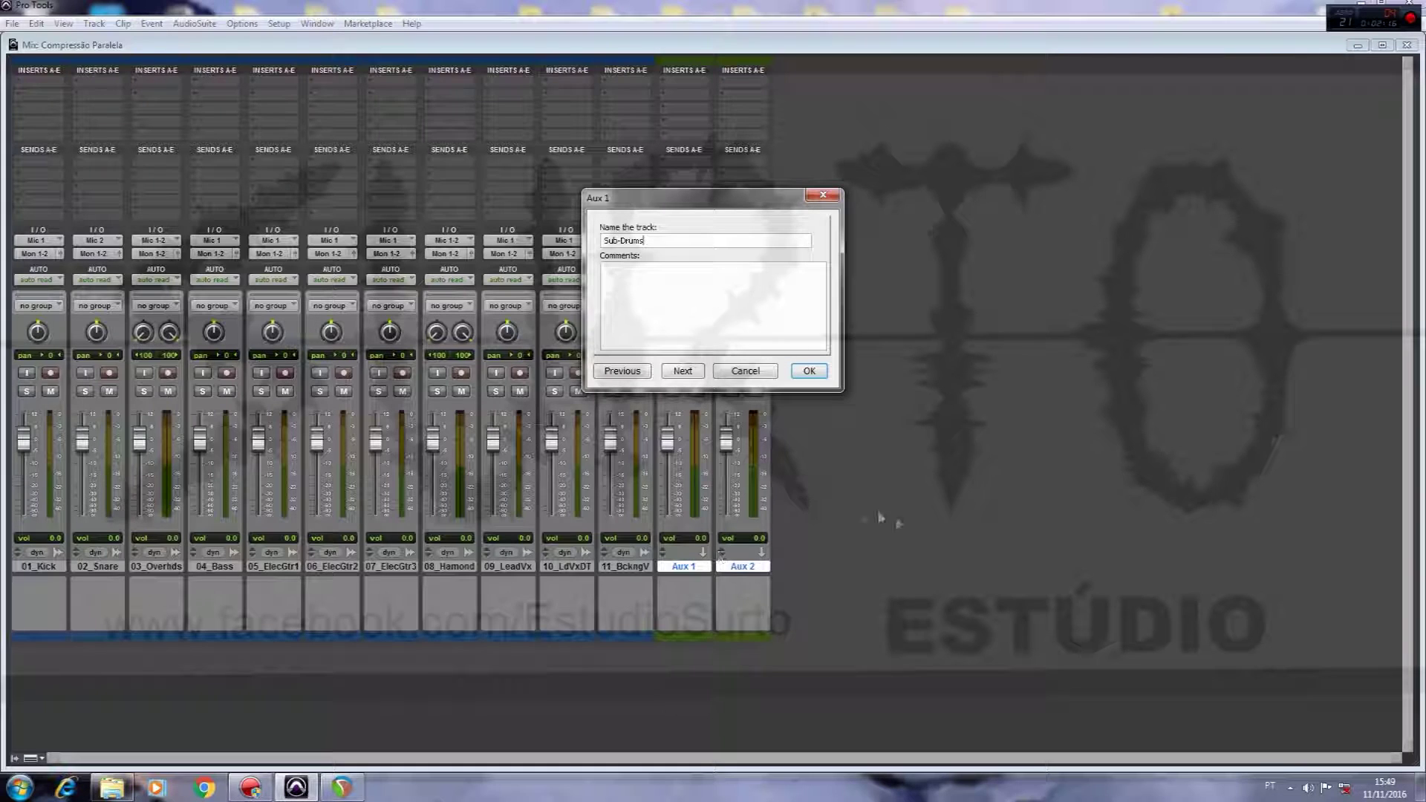
left_click(685, 374)
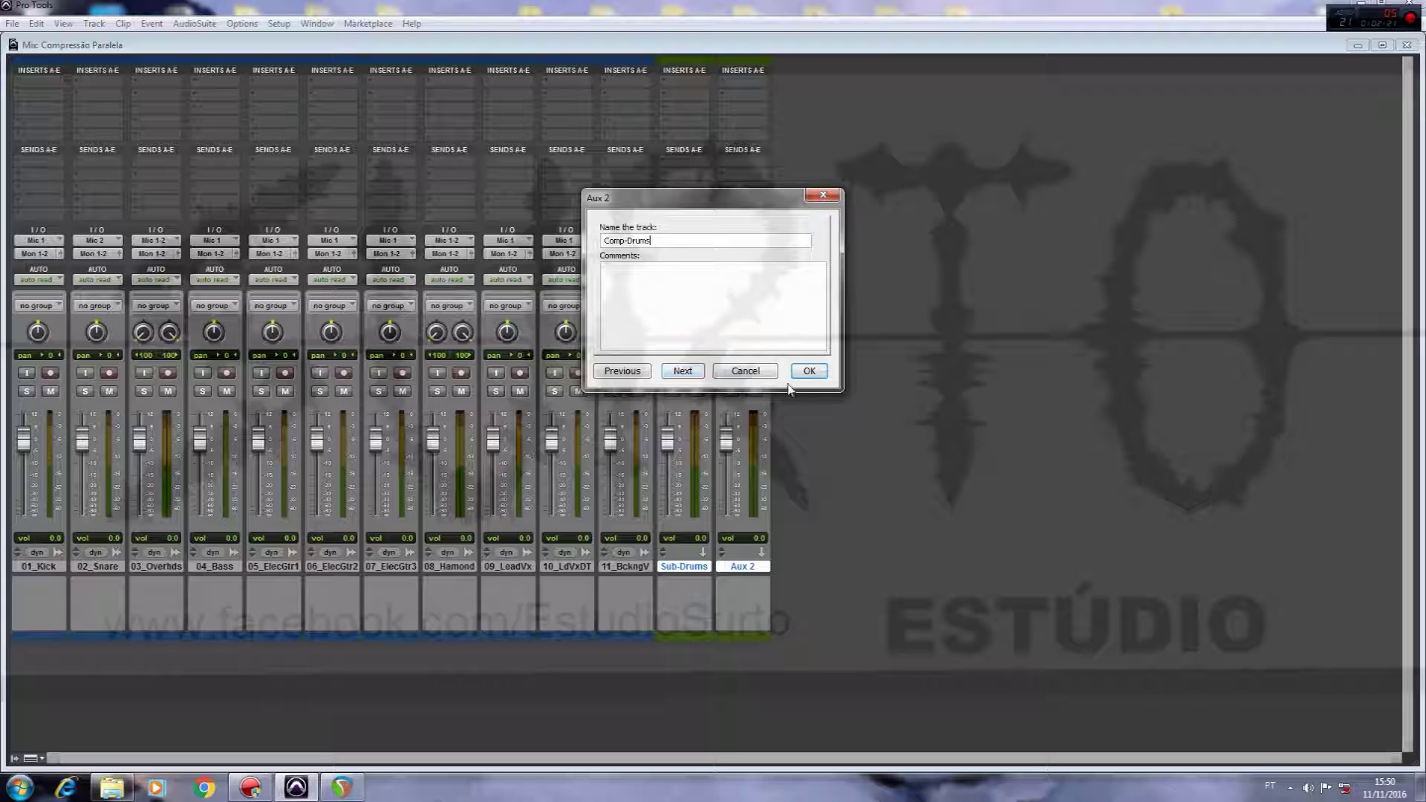
left_click(814, 372)
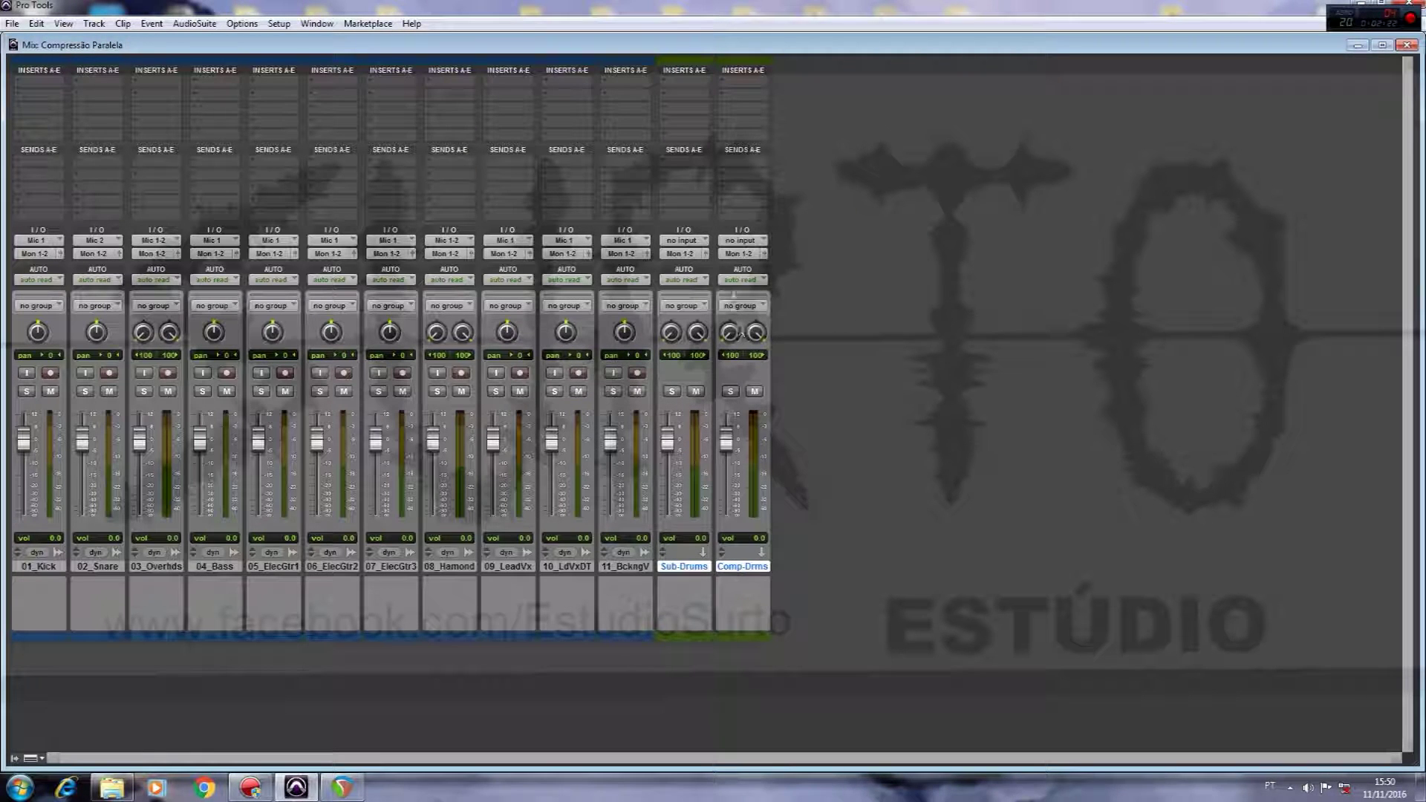
- Set the Sub-Drums track's input to Bus 1-2 and the Comp-Drums track's input to Bus 3-4
left_click(699, 251)
left_click(996, 315)
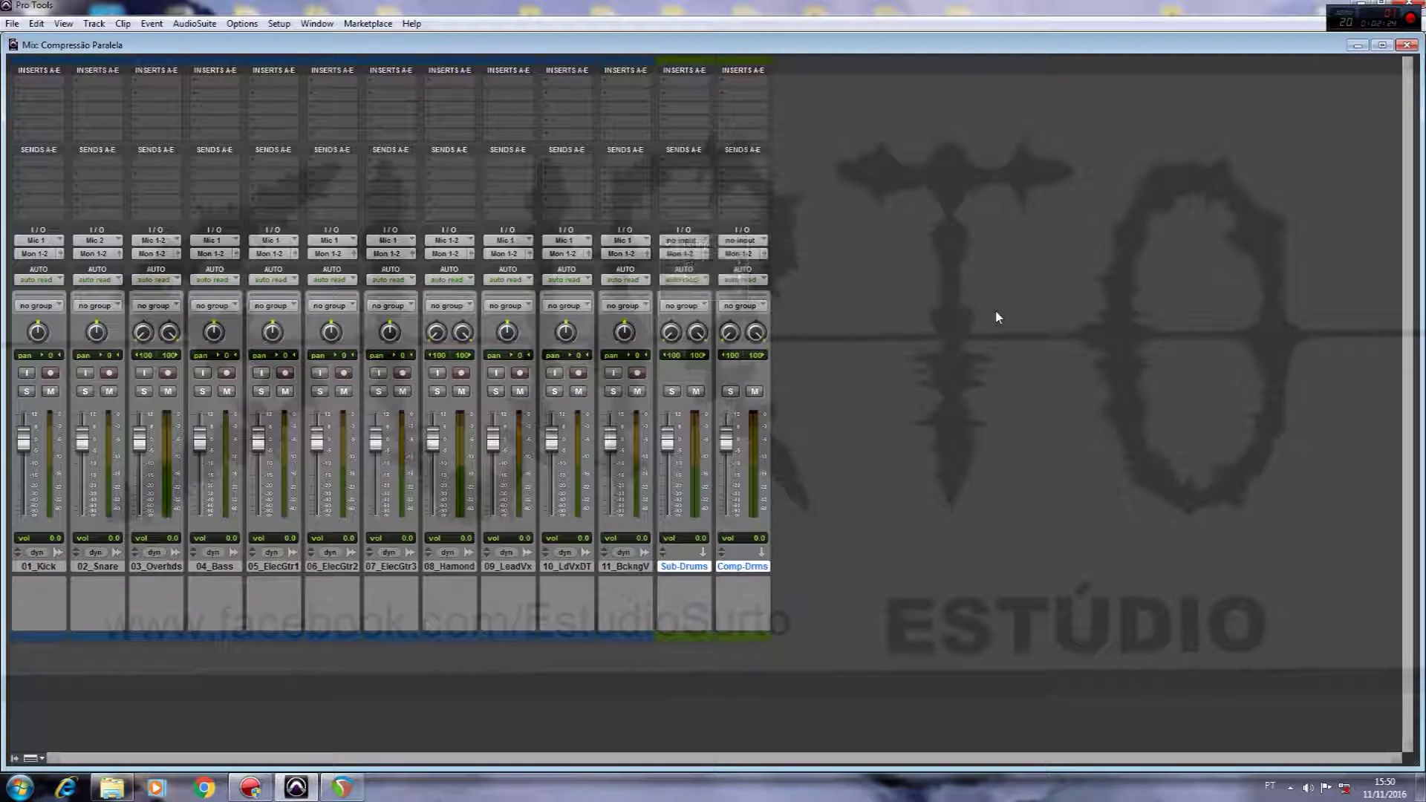
left_click(684, 240)
mouse_move(713, 274)
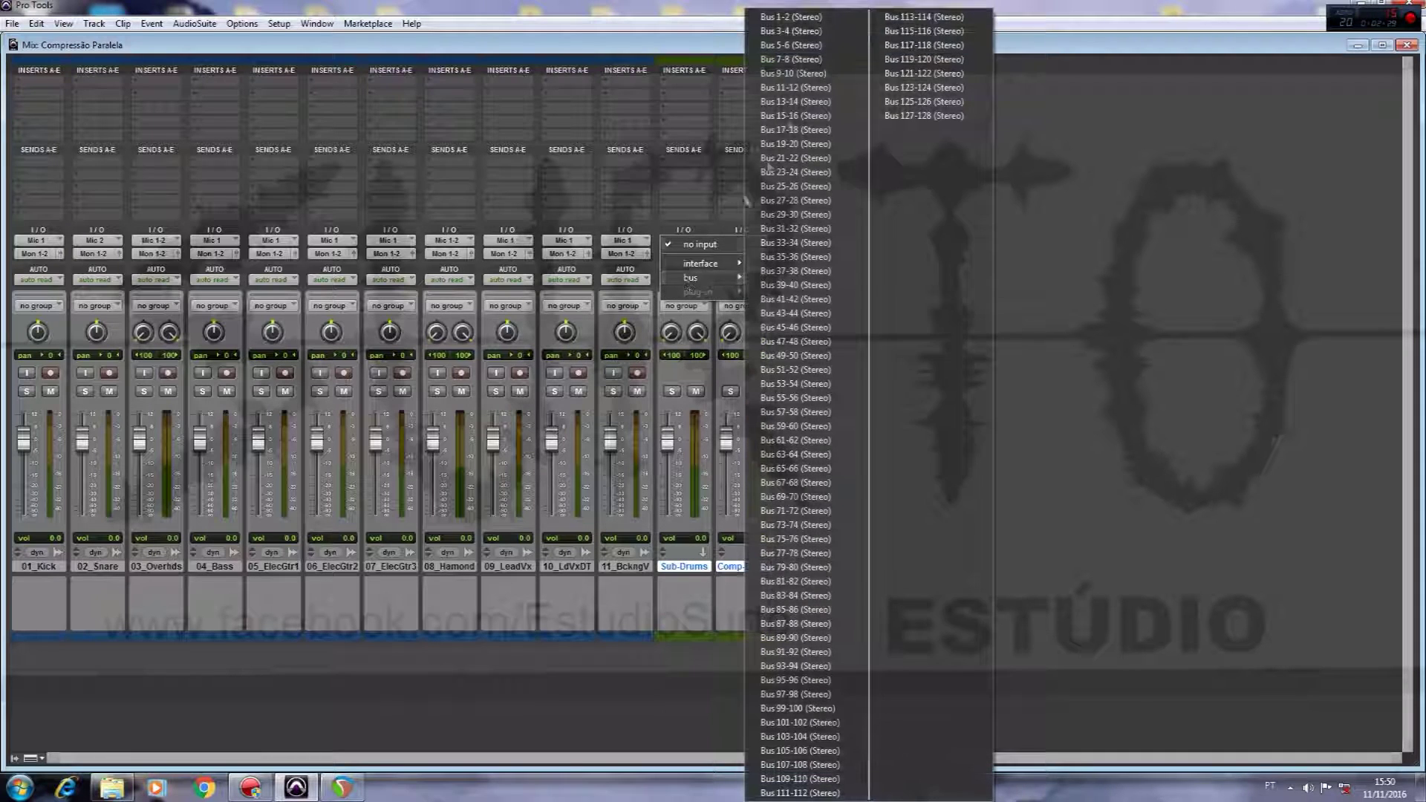
left_click(807, 17)
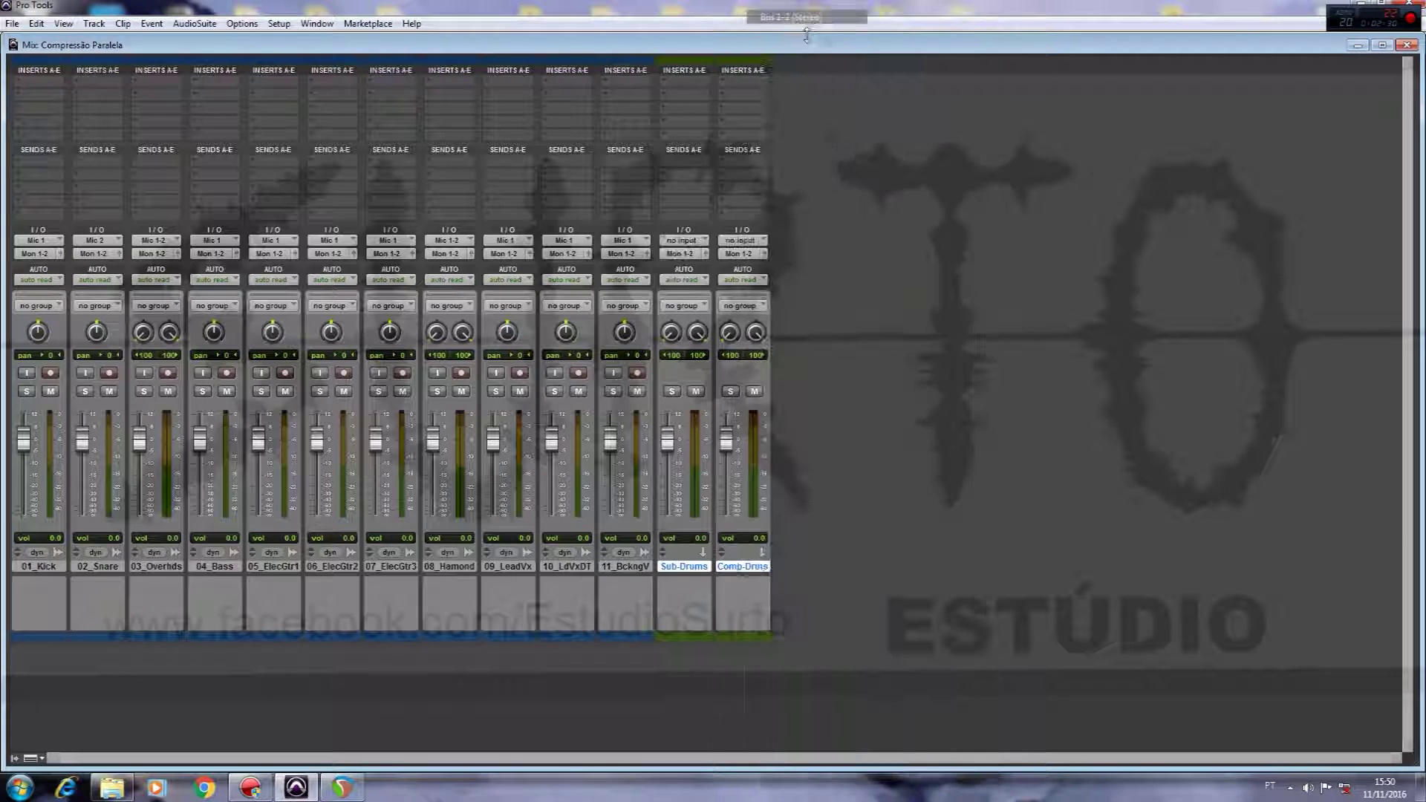
left_click(743, 241)
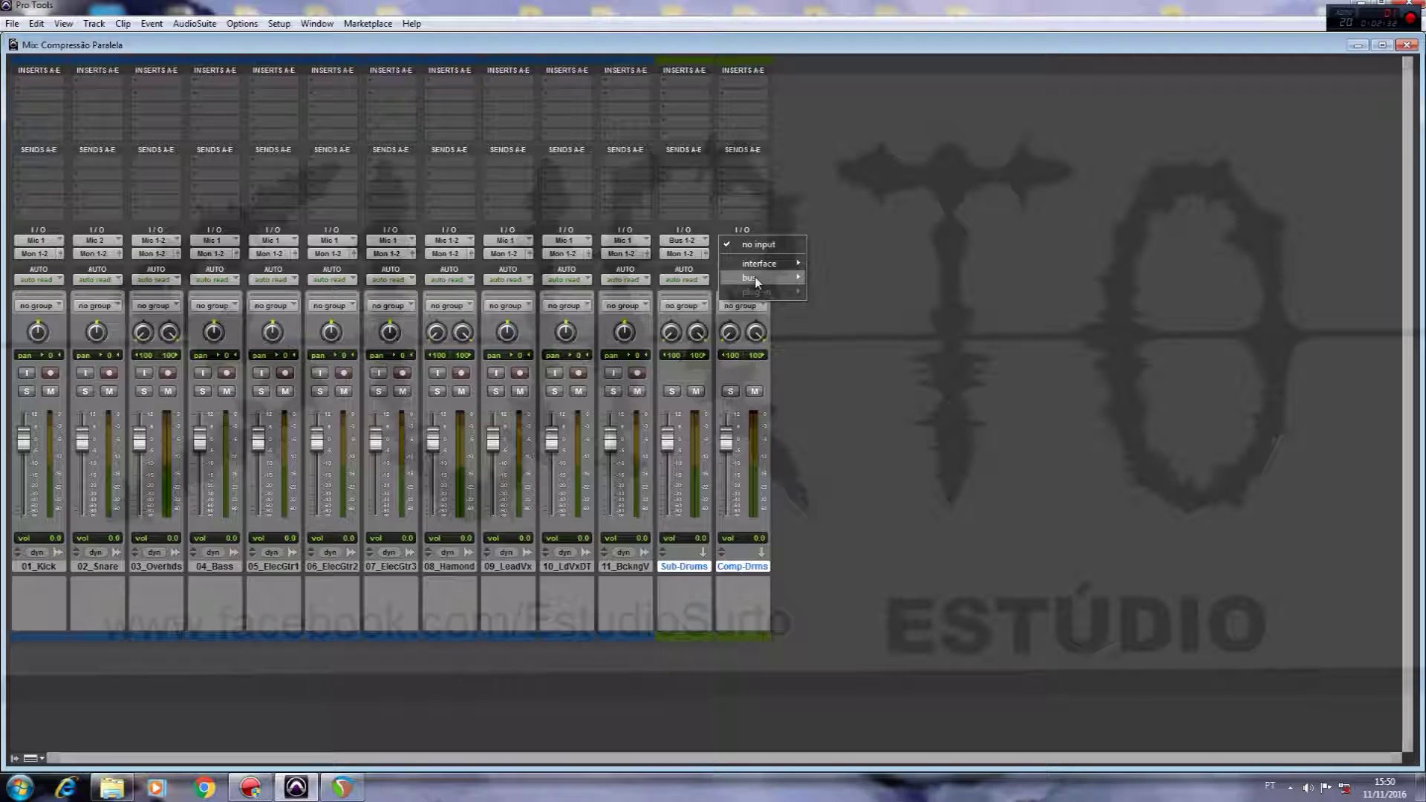
mouse_move(752, 277)
left_click(849, 31)
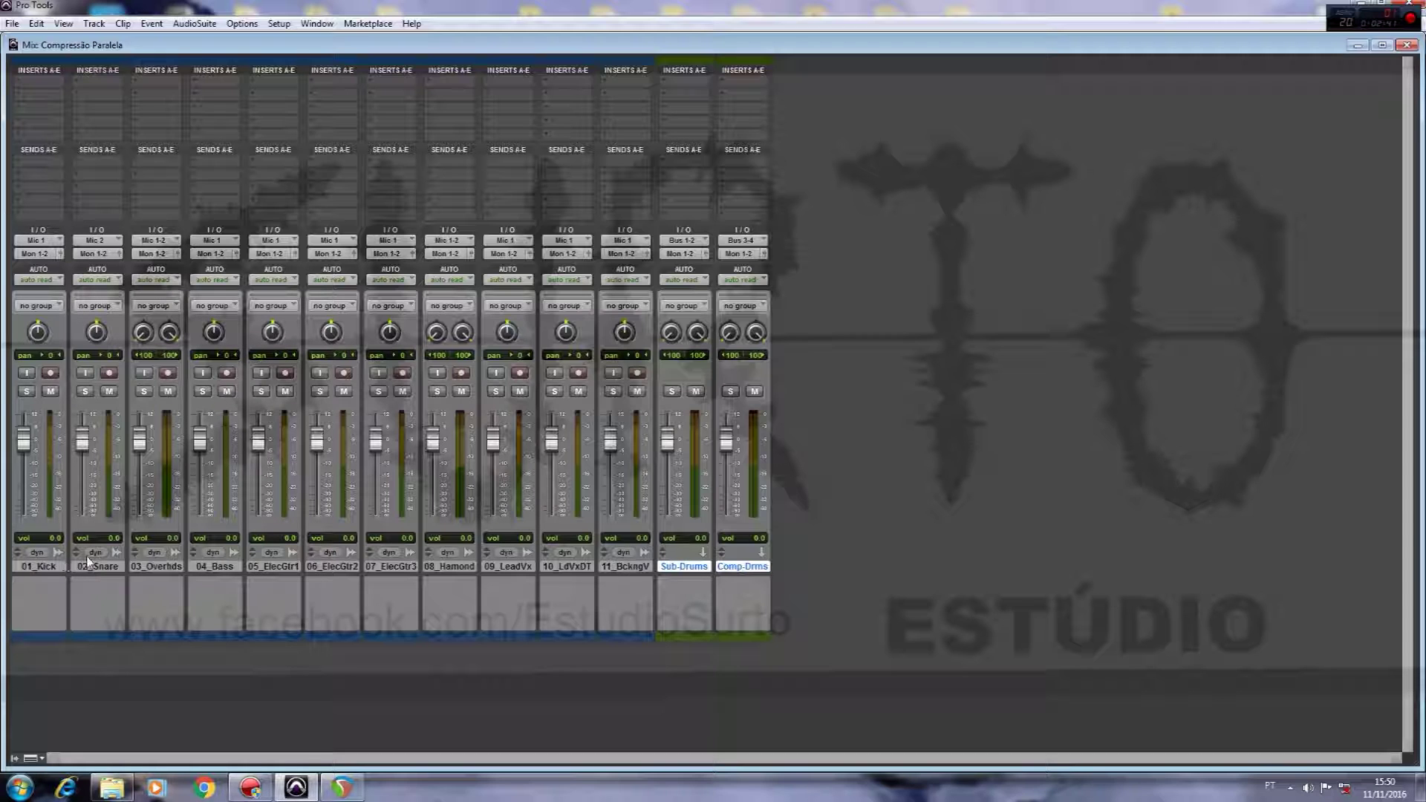
- Add a Bus 1-2 send on 01_Kick at the default level and copy it to the snare and overheads tracks
left_click(56, 570)
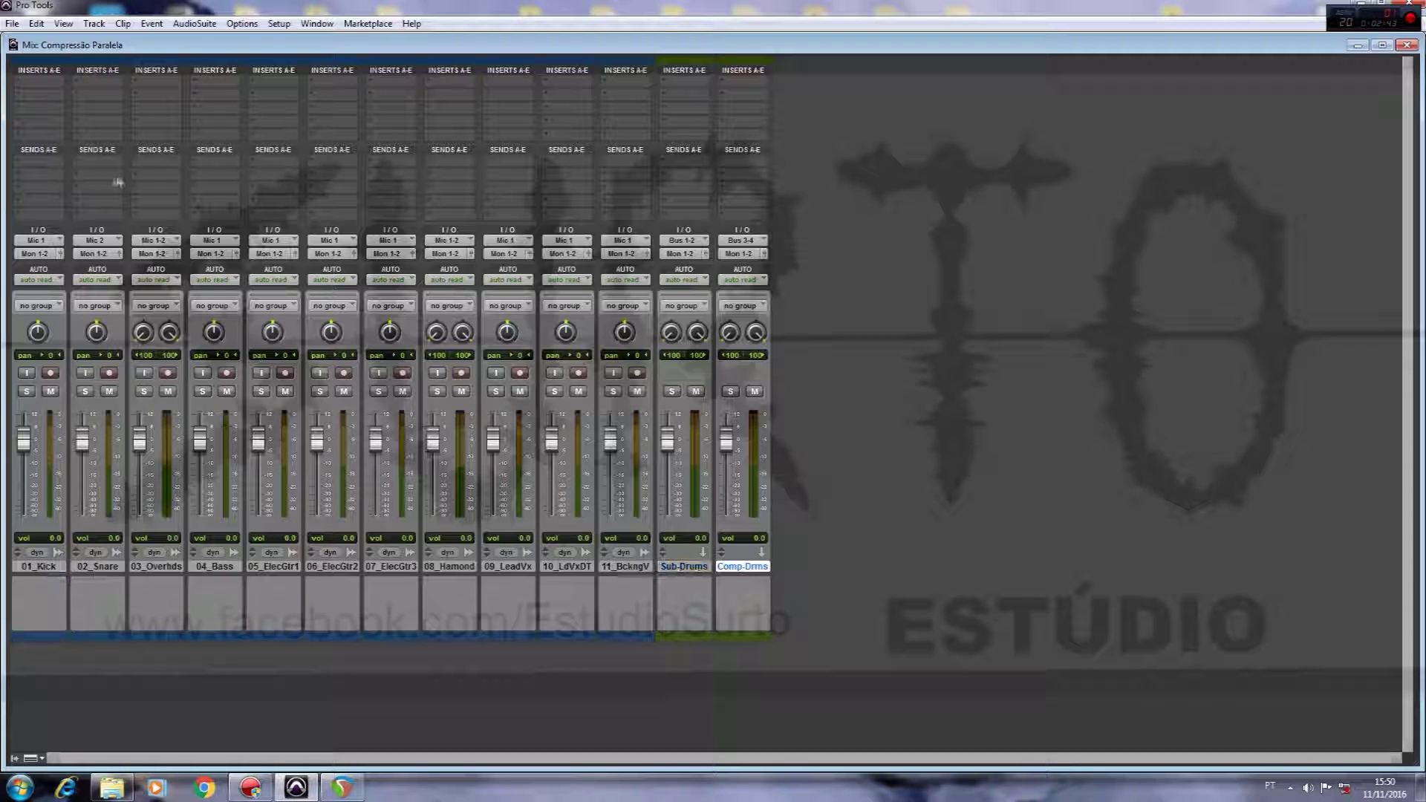
left_click(39, 159)
mouse_move(59, 204)
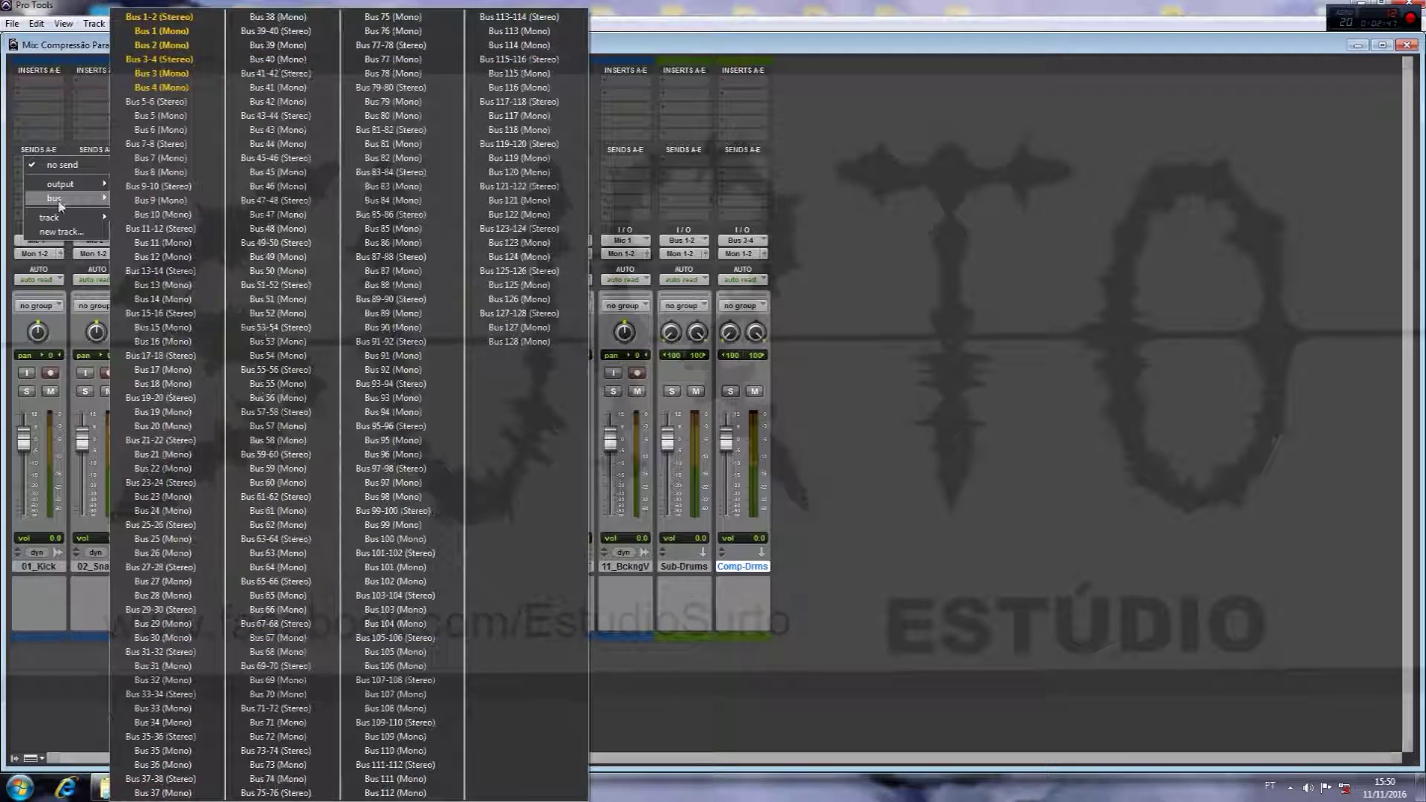
left_click(158, 23)
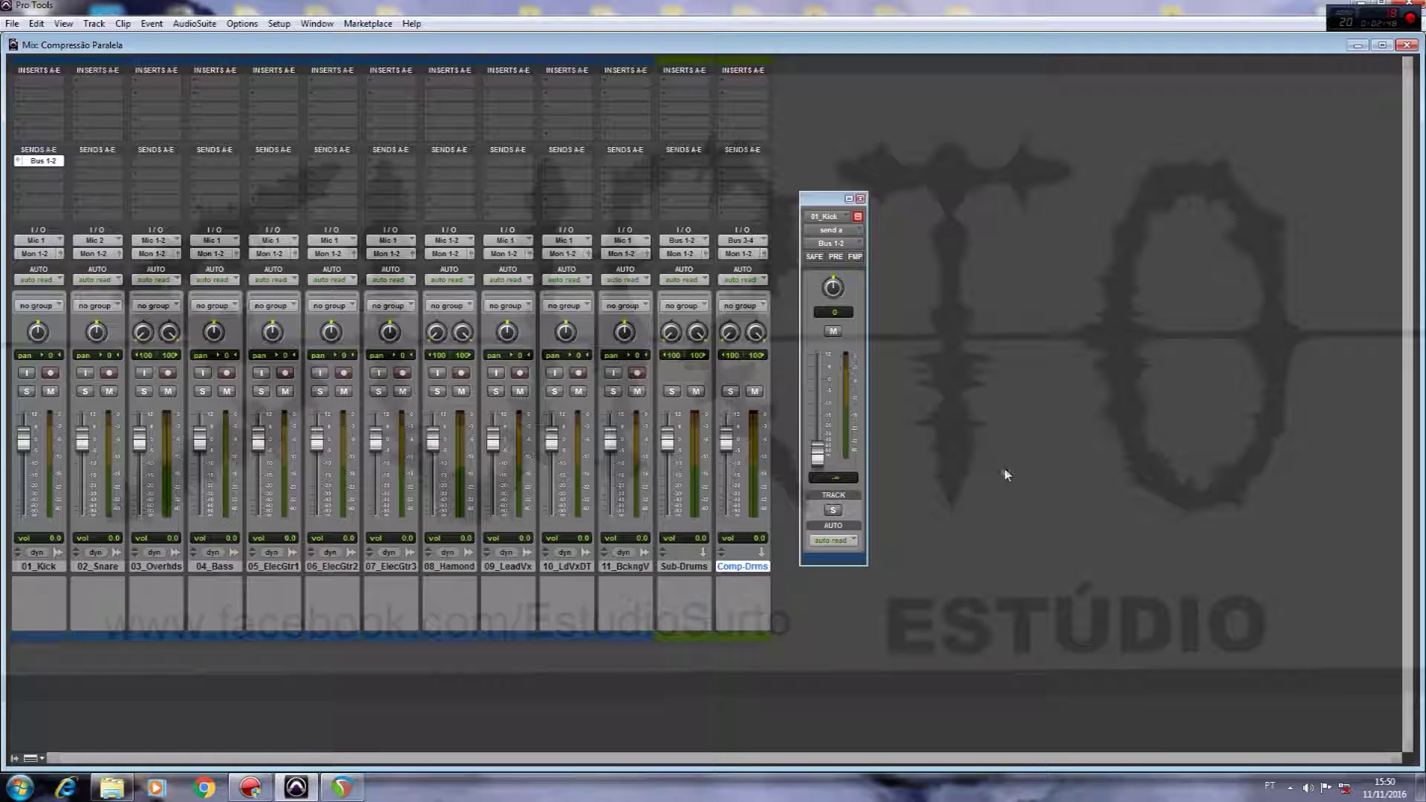
left_click(820, 461, "alt")
left_click(861, 199)
left_click_drag(50, 167, 97, 162)
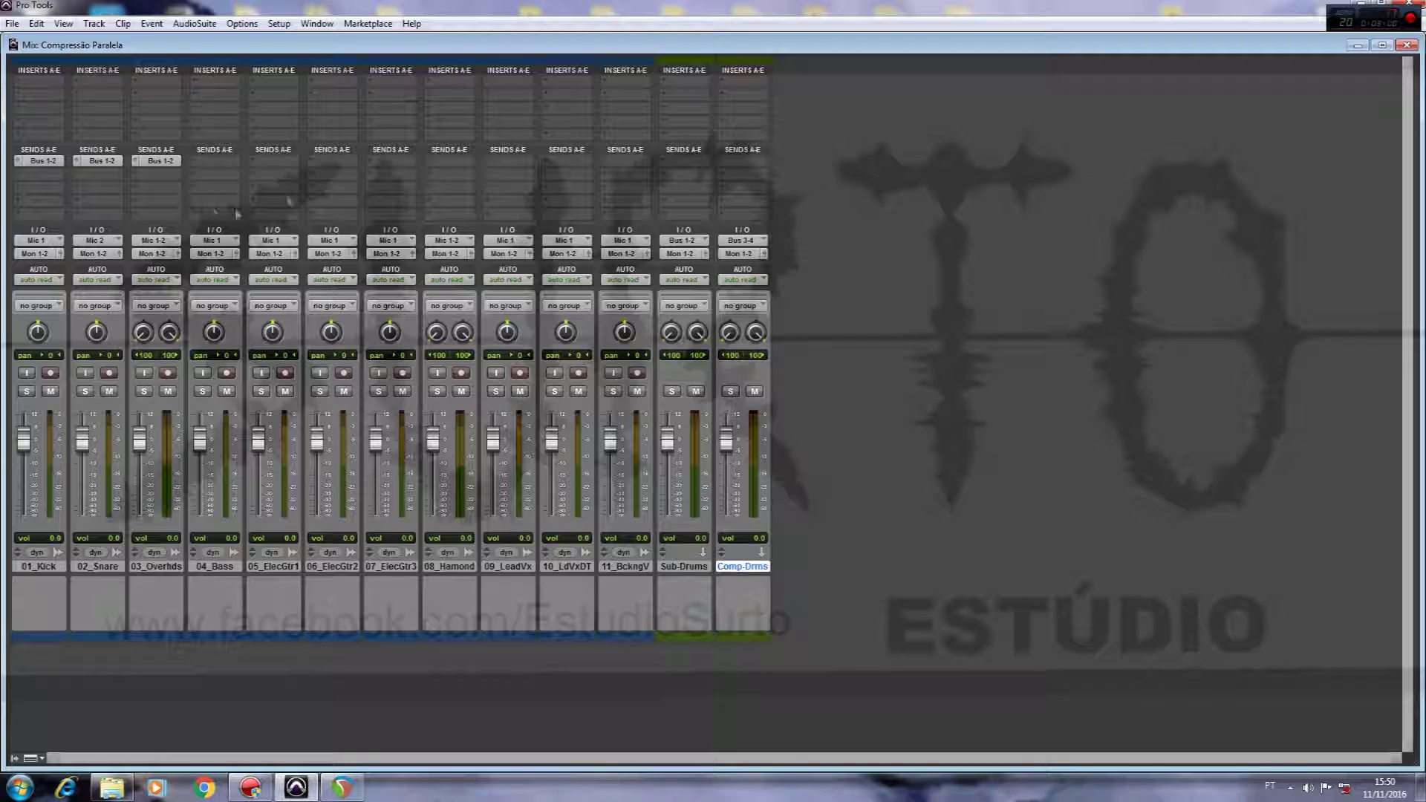
- Add a pre-fader Bus 3-4 send at 0.0 dB on 01_Kick and copy it to the snare track
left_click(45, 185)
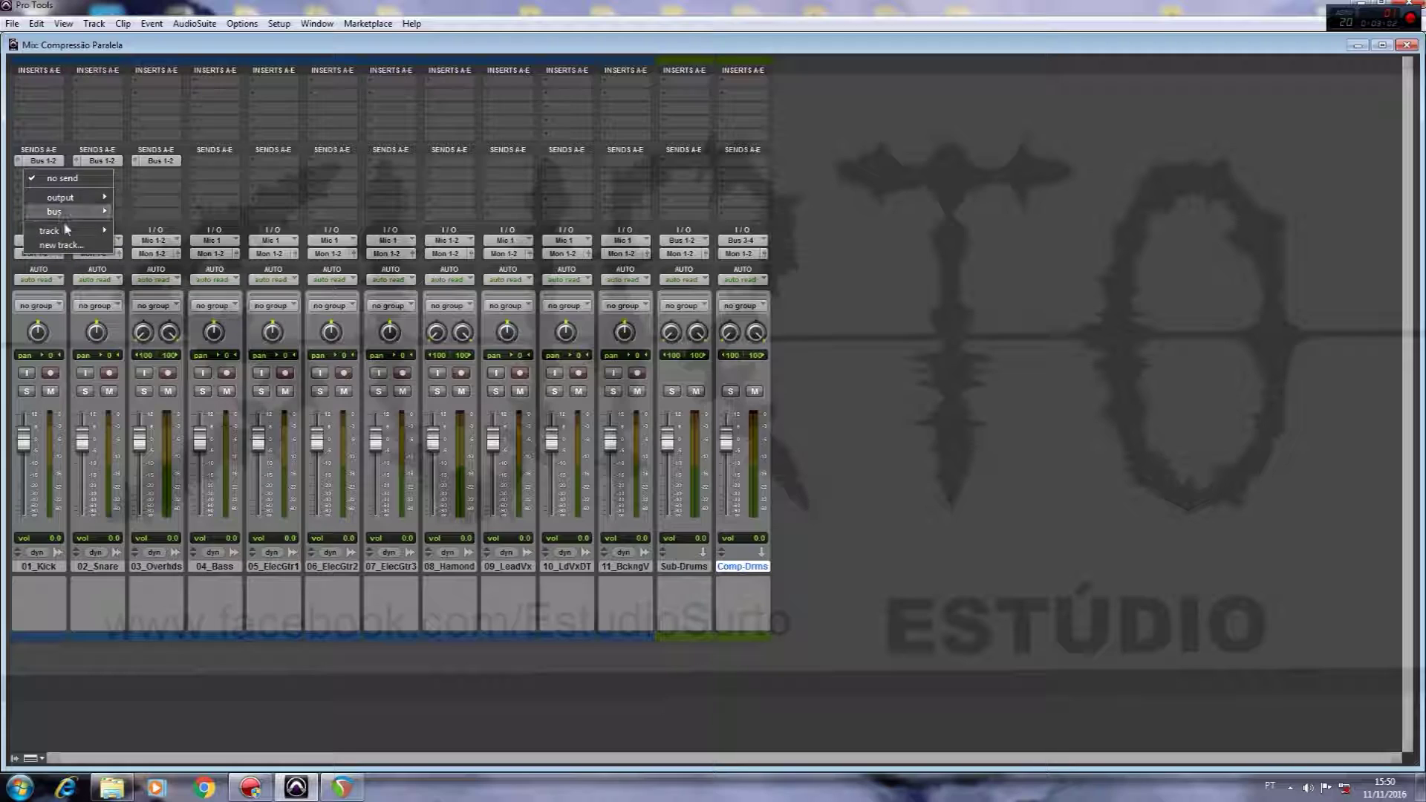
mouse_move(67, 217)
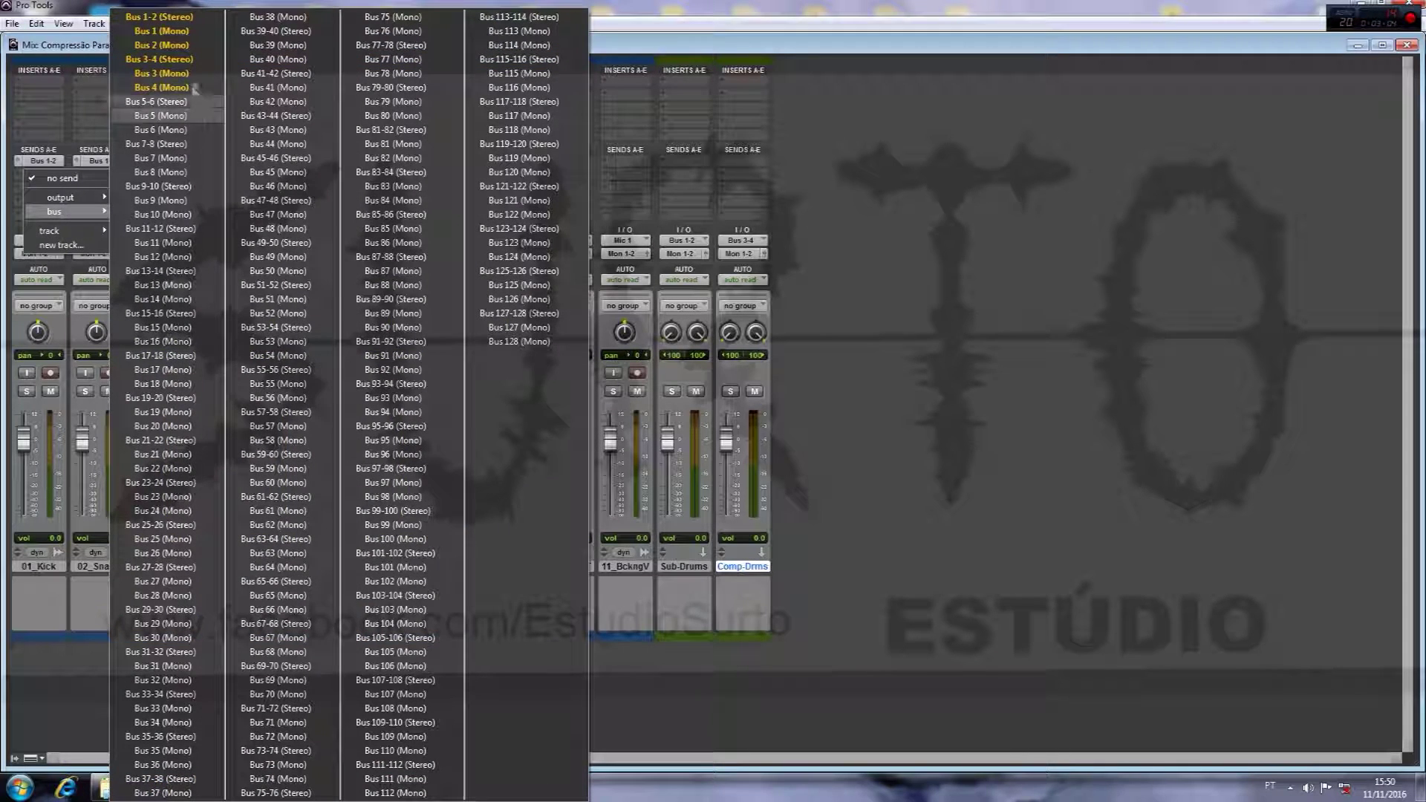
left_click(171, 59)
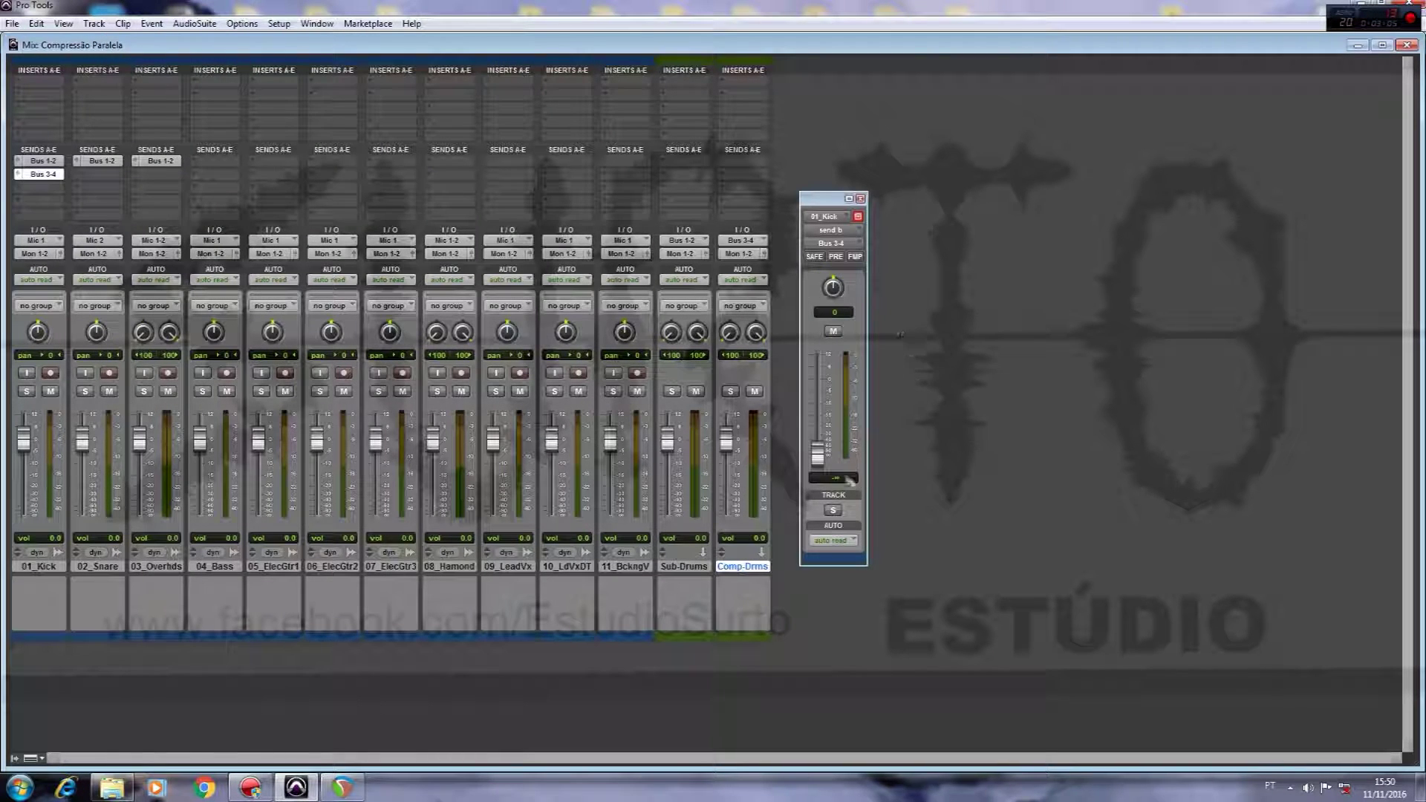
left_click(820, 461, "alt")
left_click(834, 258)
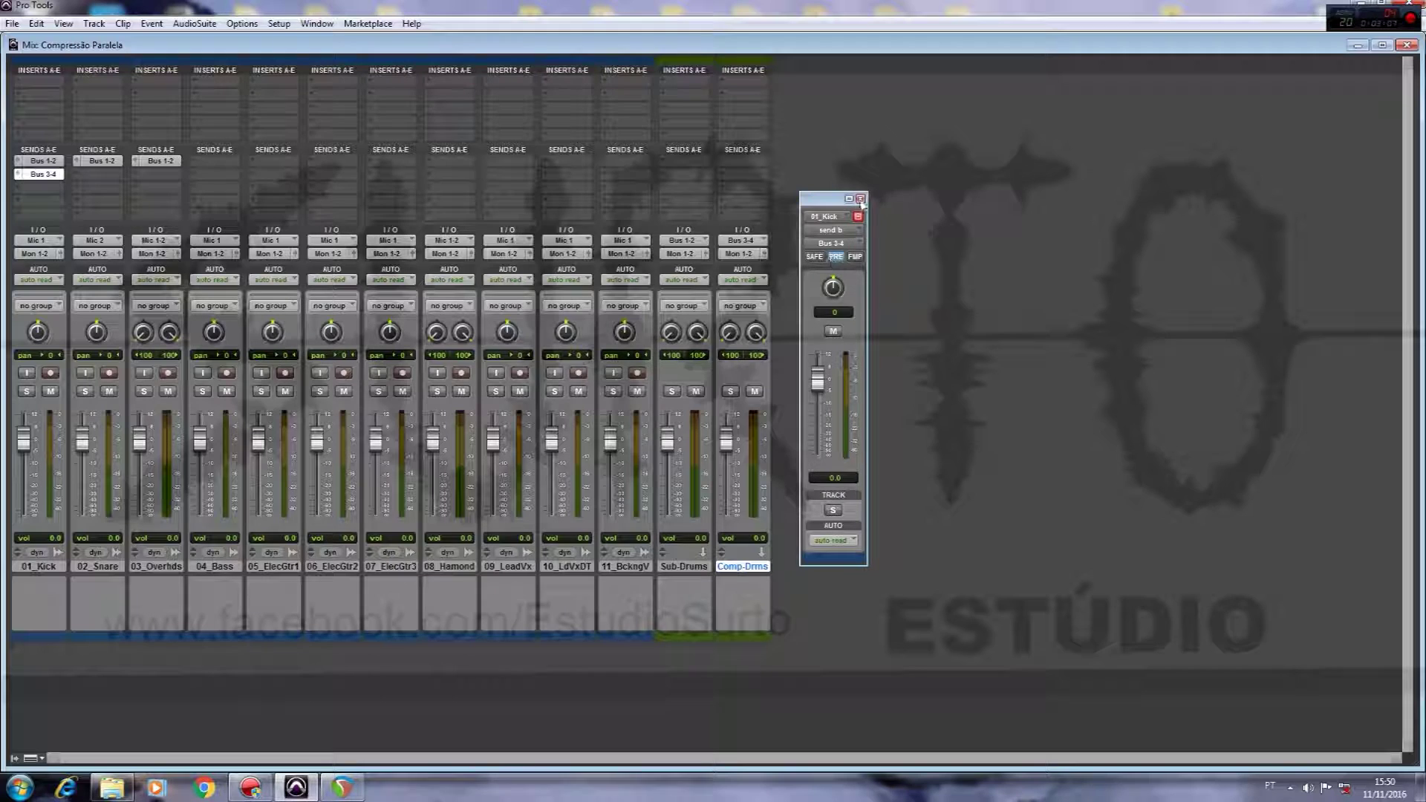
left_click(861, 199)
left_click_drag(49, 177, 89, 177)
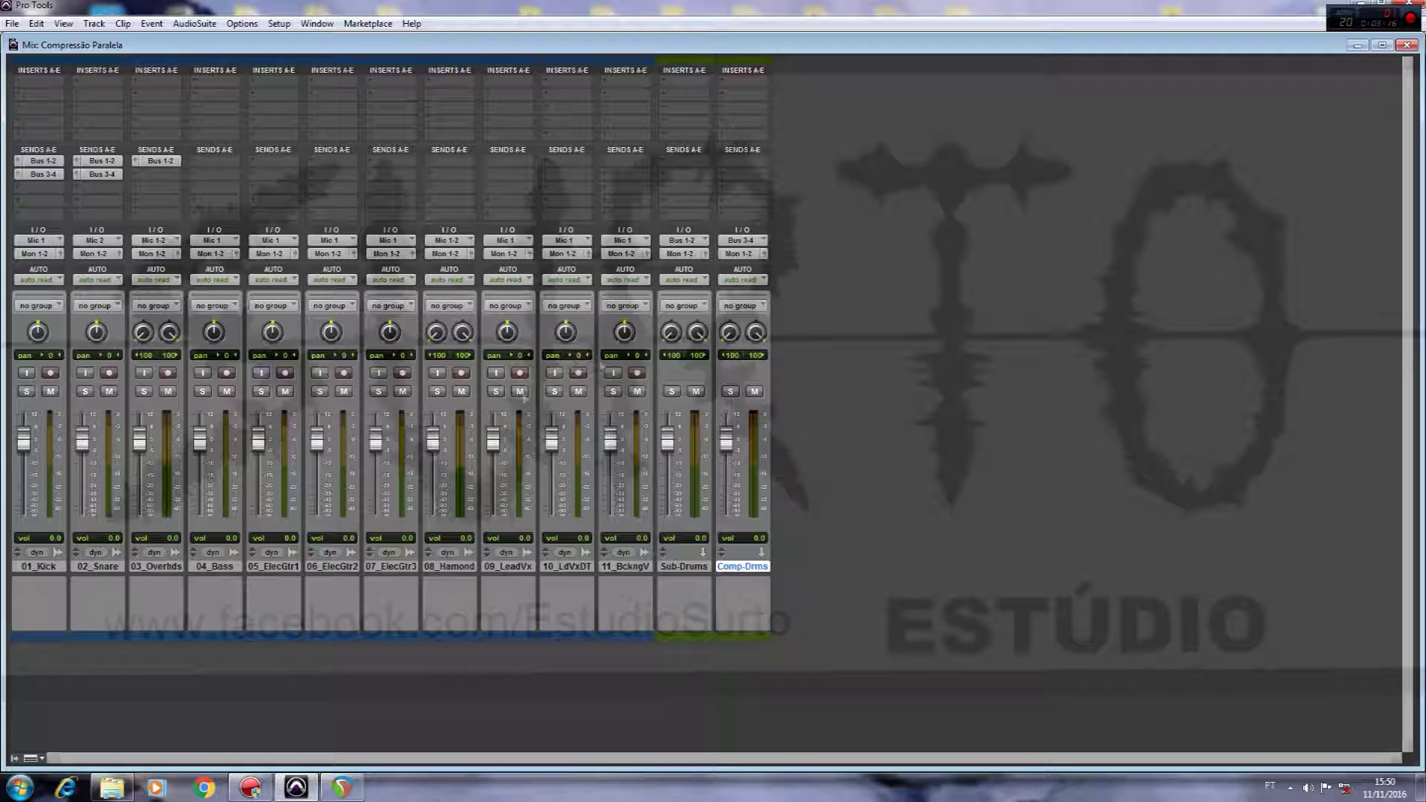
- Insert the stereo multichannel Dyn3 Compressor/Limiter on the Comp-Drums track
left_click(742, 88)
mouse_move(759, 108)
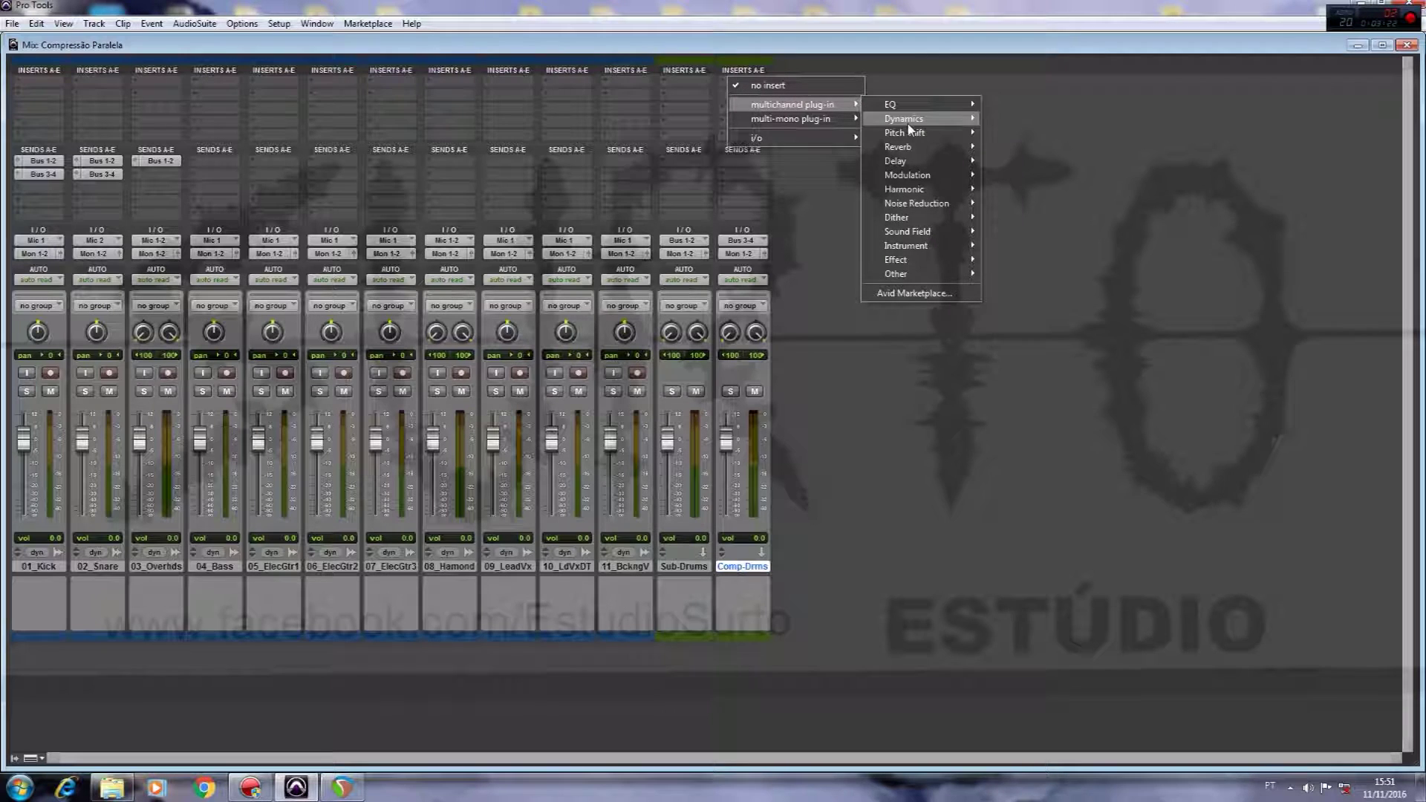
mouse_move(921, 119)
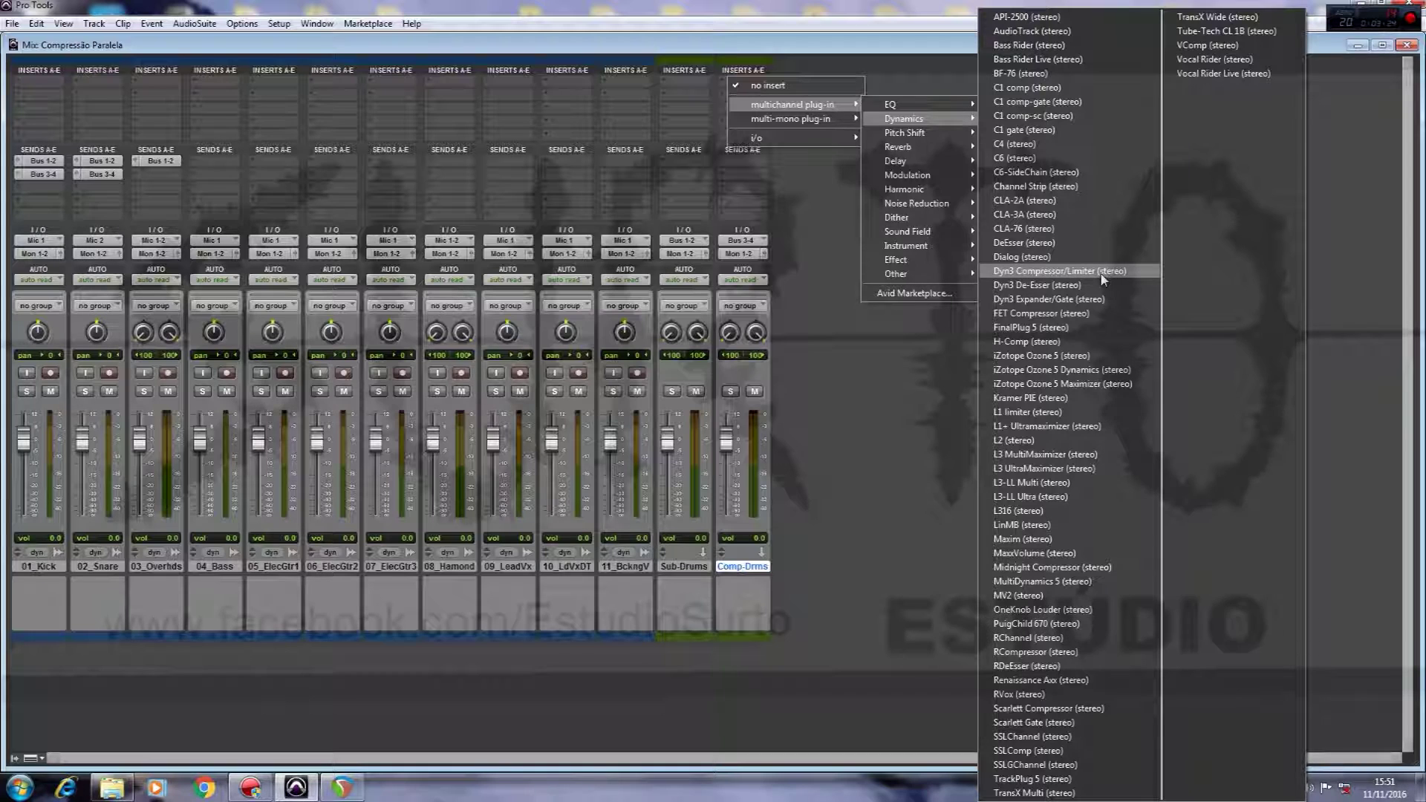
left_click(1062, 272)
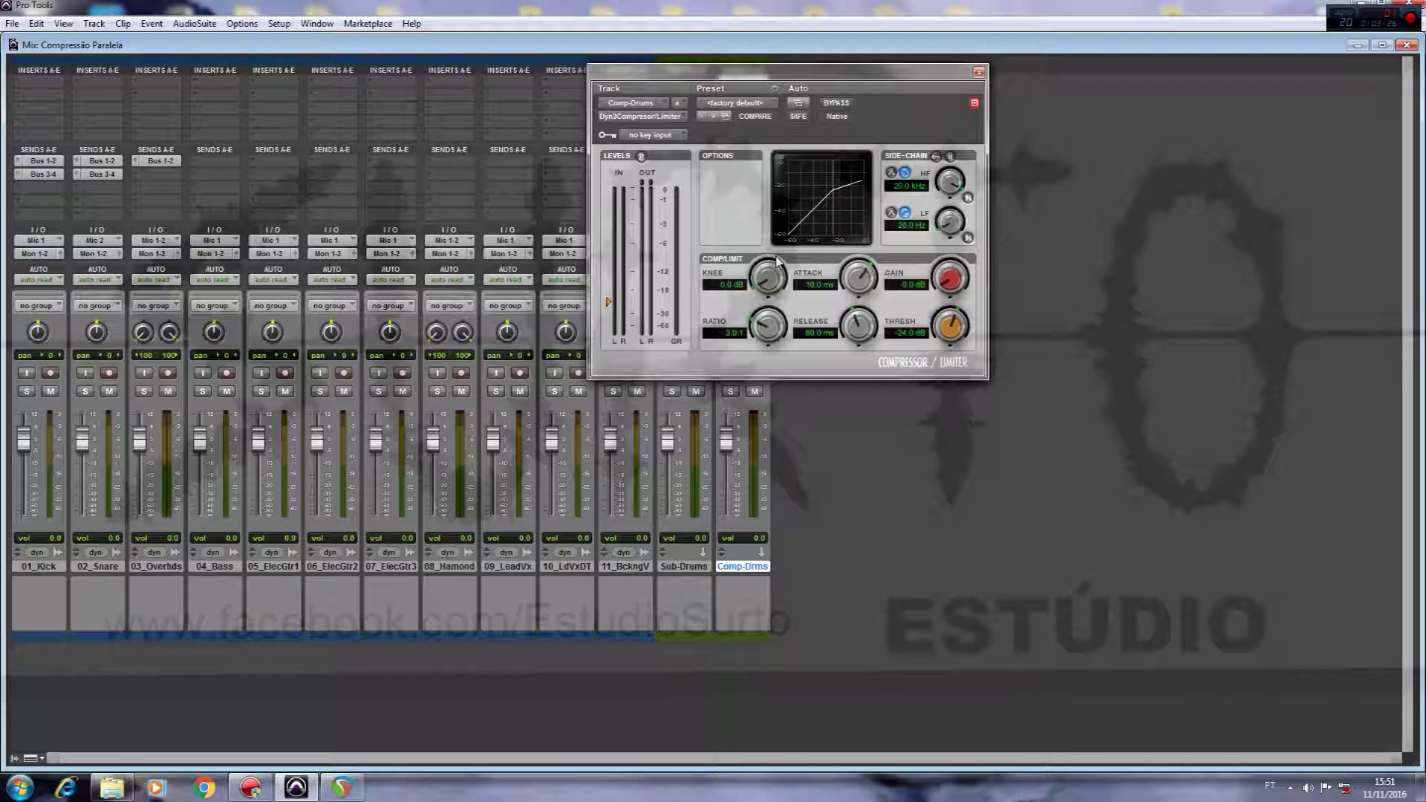
- Set the Comp-Drums compressor to about -50.7 dB threshold, 2.3 ms attack, 5.2 ms release and a 10:1 ratio
left_click_drag(609, 304, 609, 322)
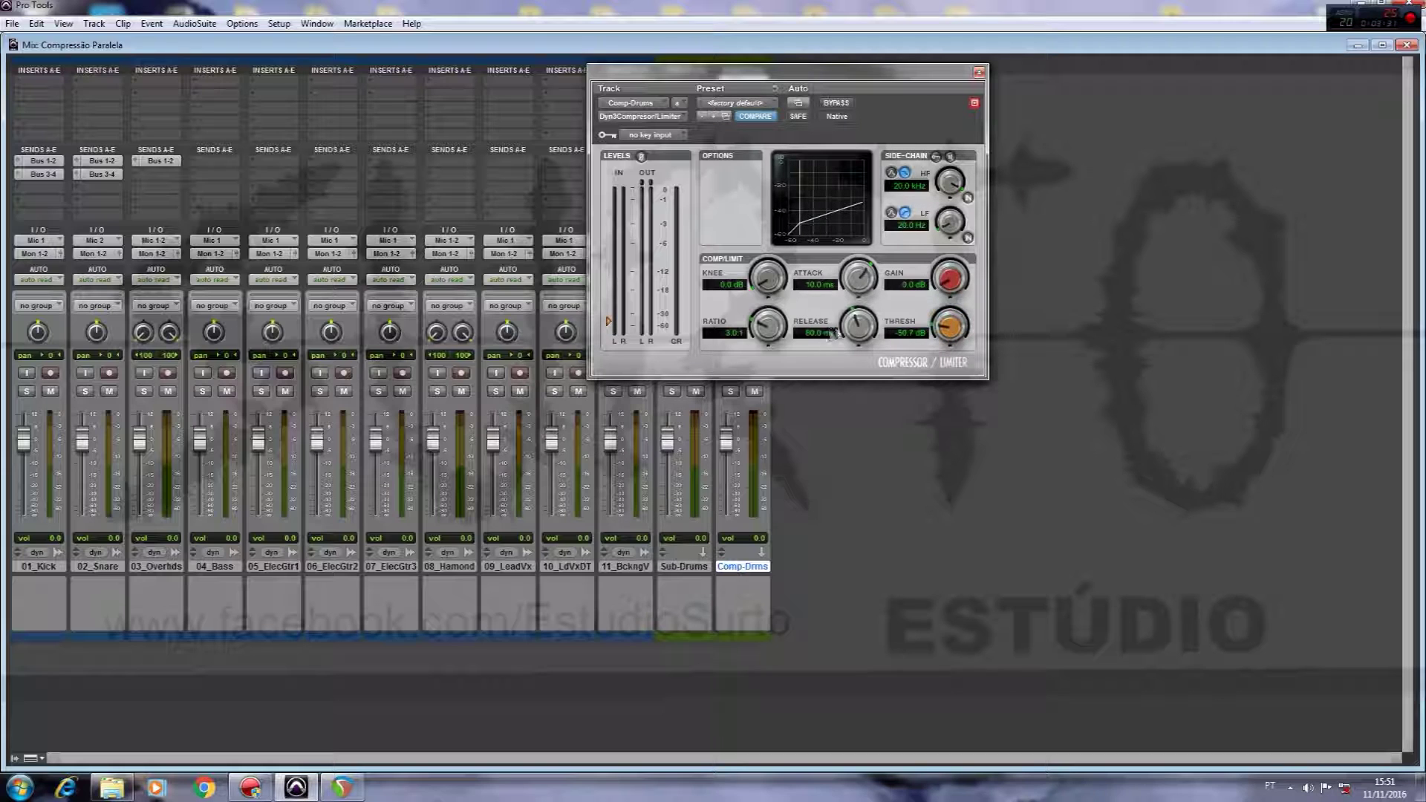
left_click_drag(851, 283, 848, 288)
left_click_drag(872, 332, 856, 377)
left_click_drag(719, 342, 718, 320)
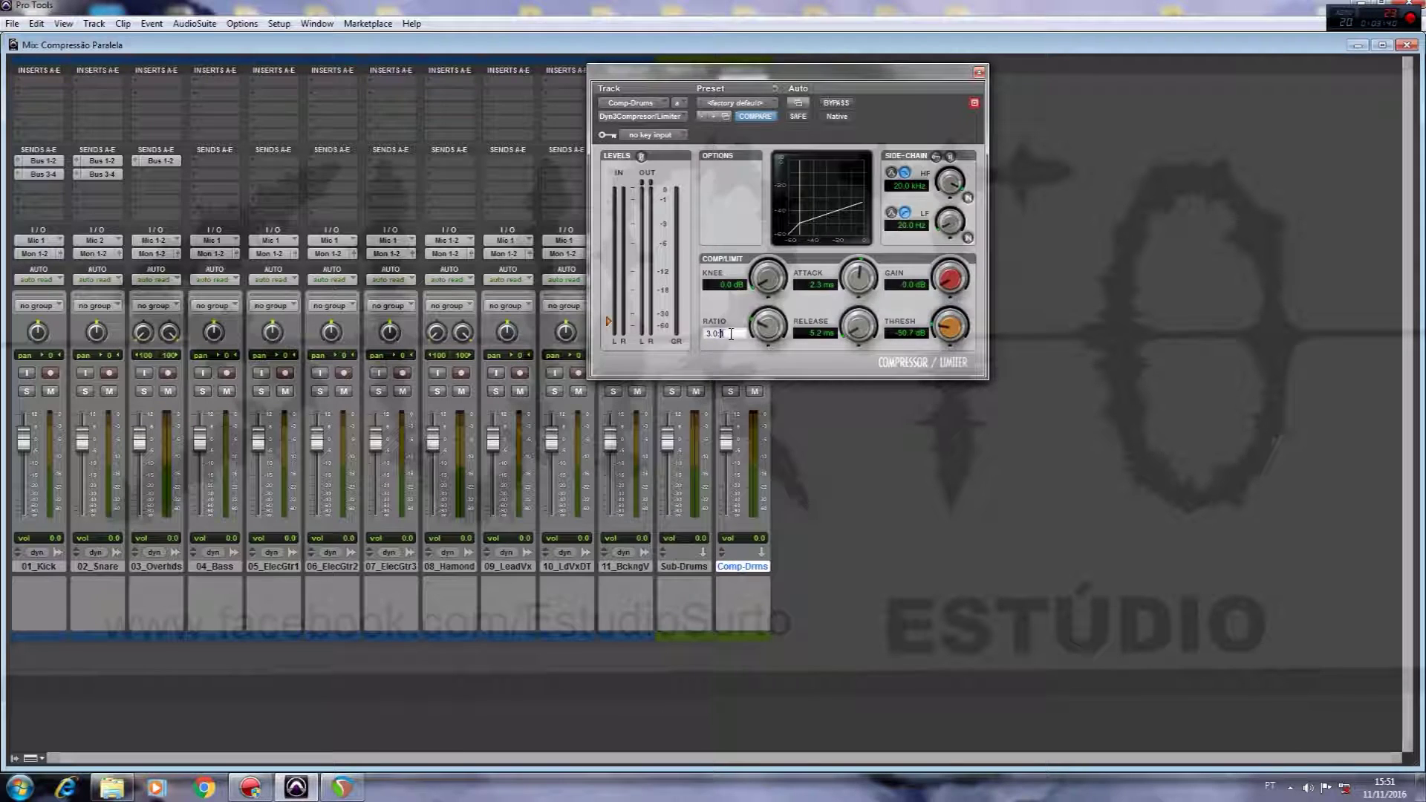
- Raise the compressor's gain to 14.0 dB and lower the faders to -11.1 dB on Sub-Drums and -7.0 dB on Comp-Drums
left_click_drag(743, 71, 976, 75)
left_click_drag(1194, 287, 1192, 264)
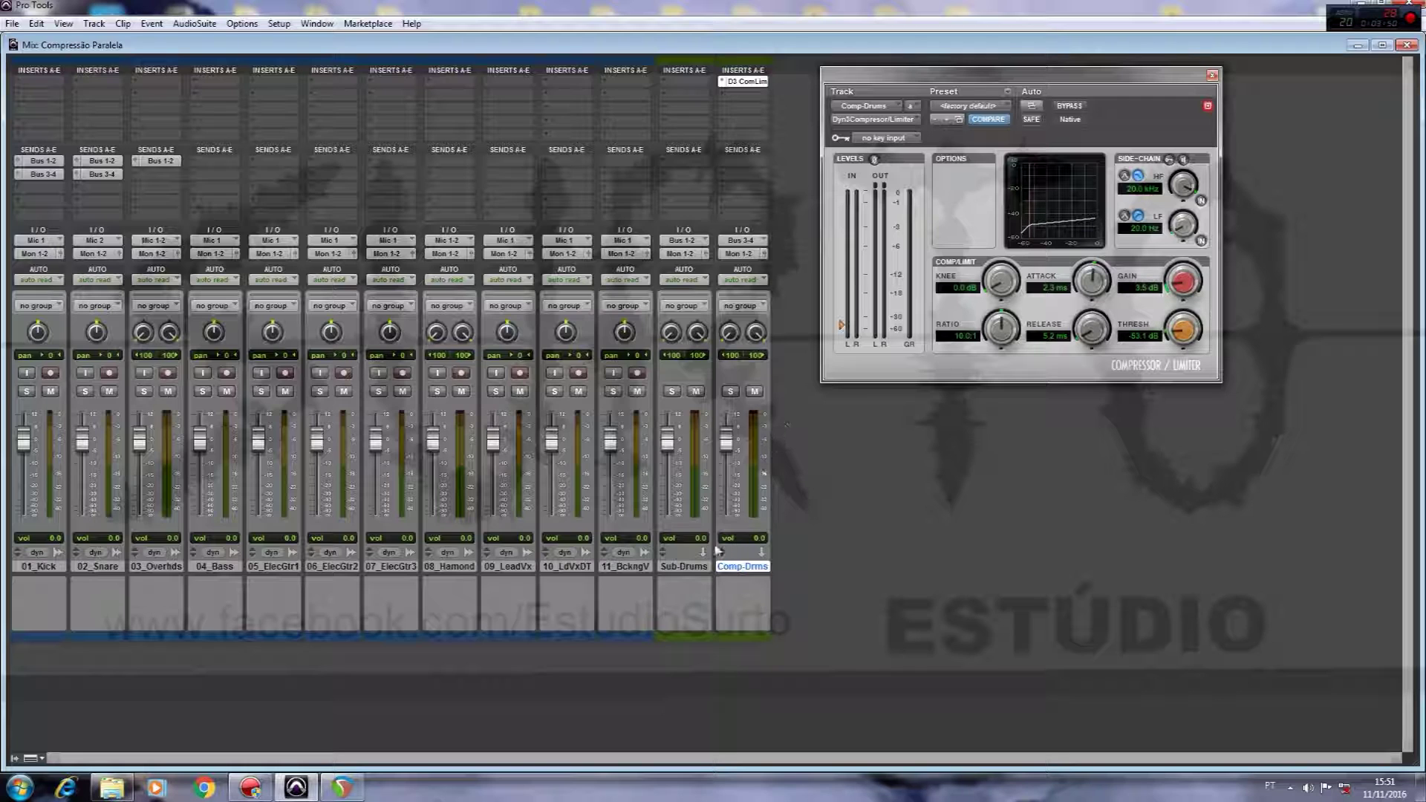
left_click_drag(676, 445, 671, 473)
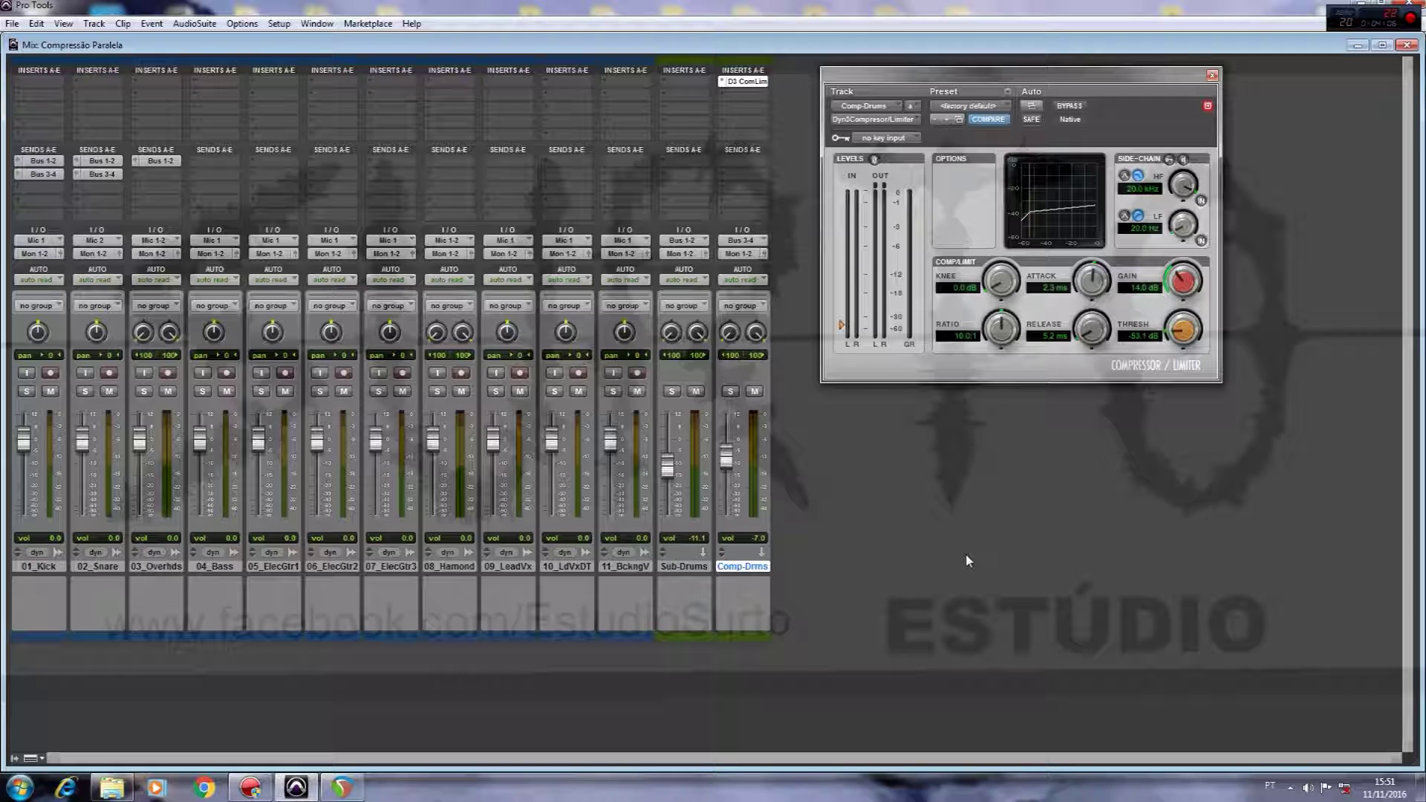
- Create one new stereo Master Fader track
key("ctrl+shift+n")
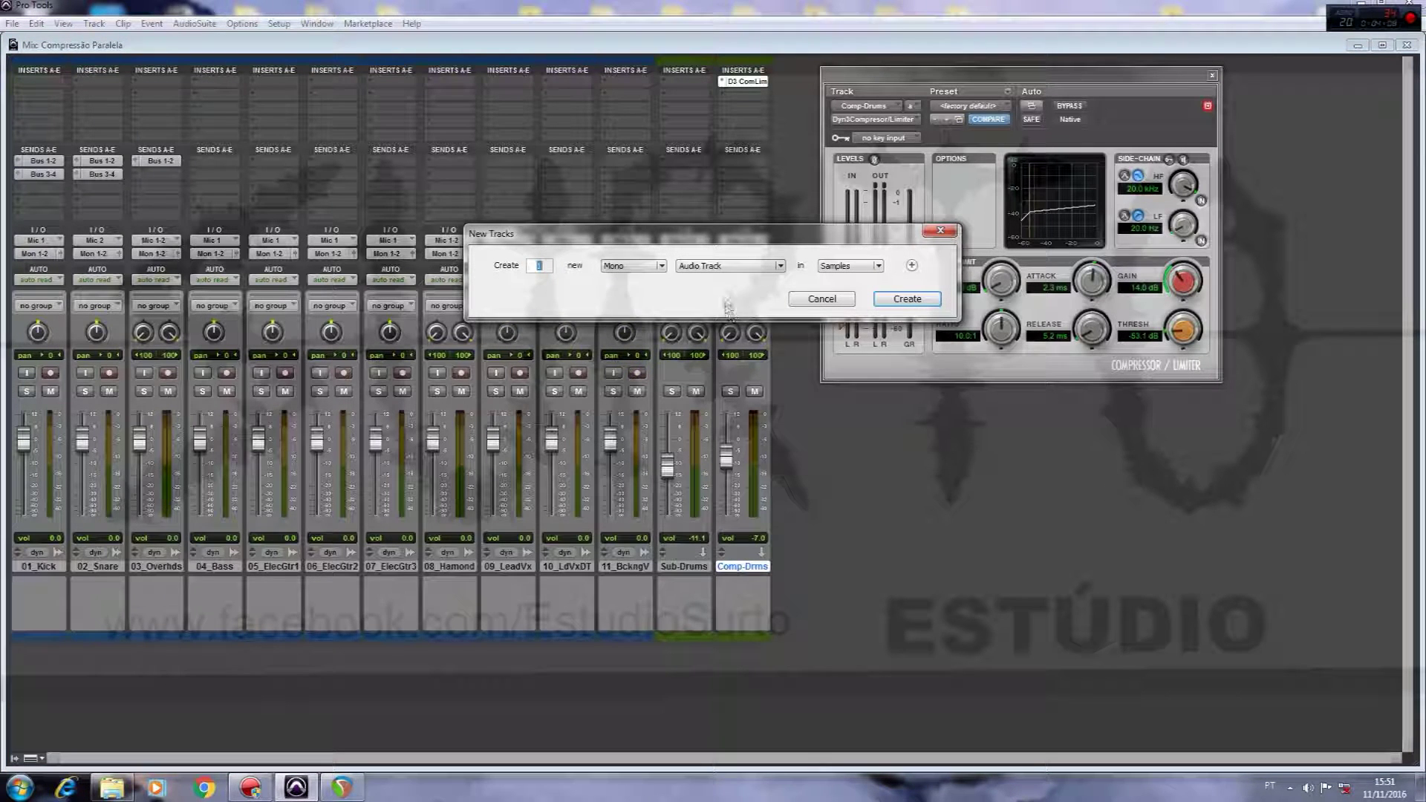
left_click(699, 266)
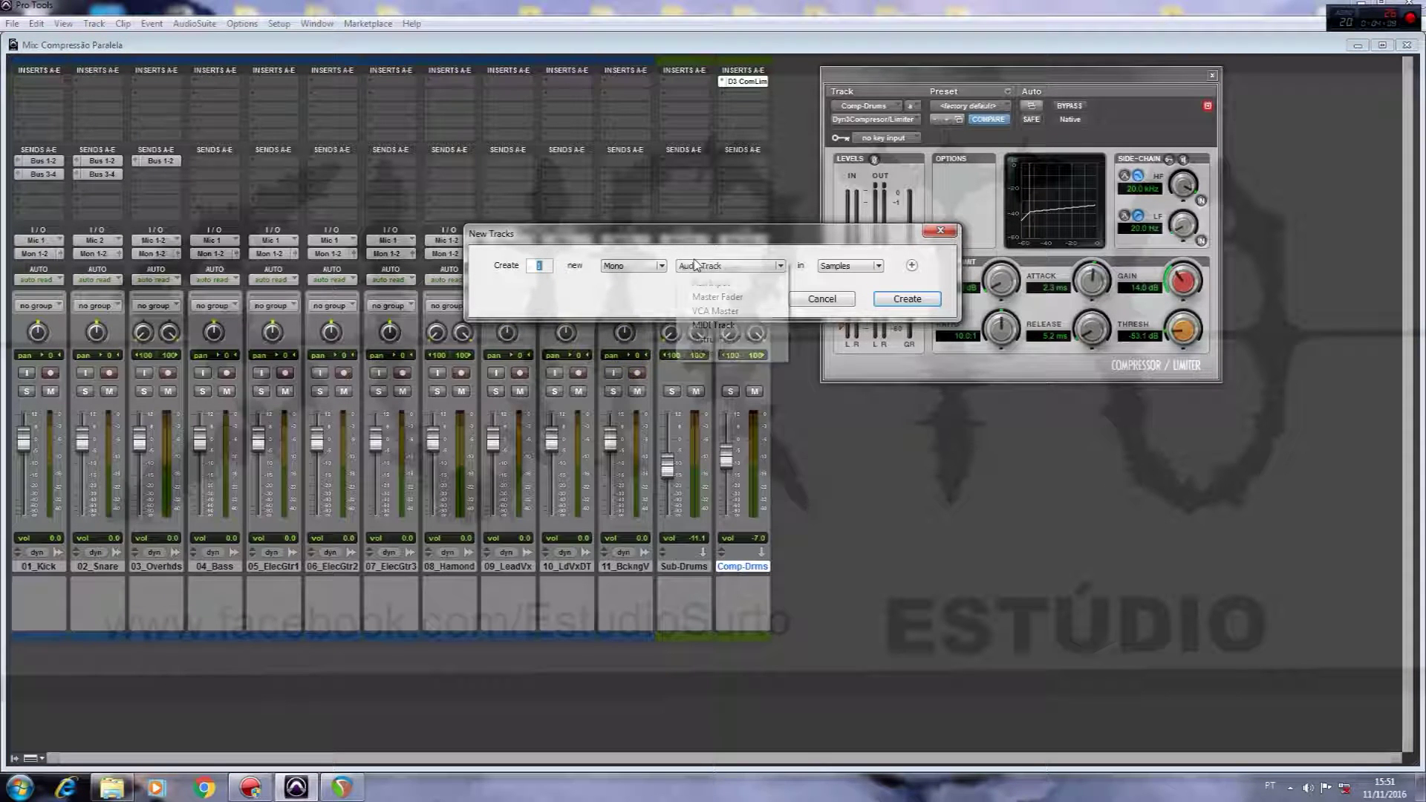
left_click(716, 296)
left_click(632, 266)
left_click(638, 286)
left_click(907, 299)
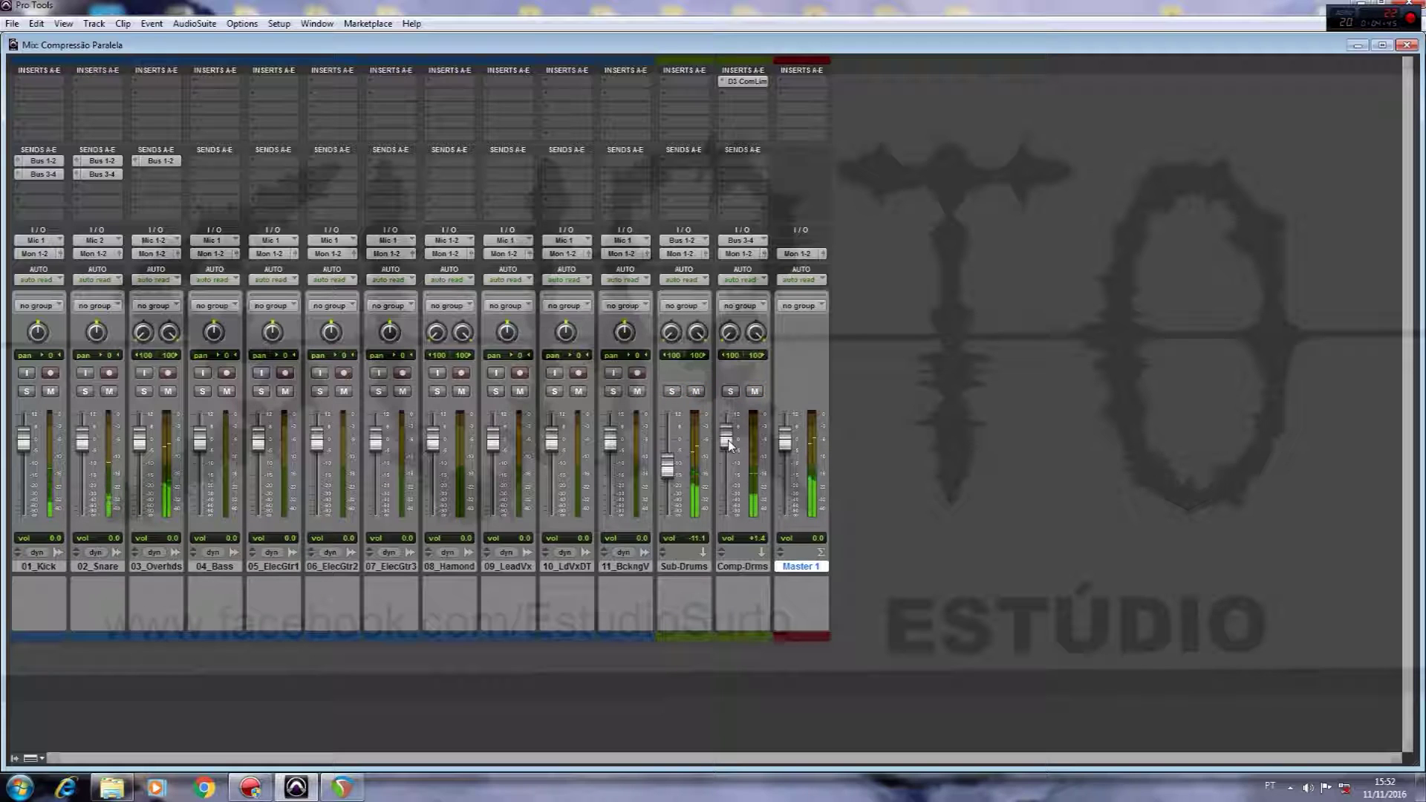
- During playback, fine-tune the Comp-Drums fader and briefly solo that bus to hear the compressed drums alone
mouse_move(730, 441)
left_mouse_down()
mouse_move(727, 429)
mouse_move(731, 446)
left_mouse_up()
left_click(730, 391)
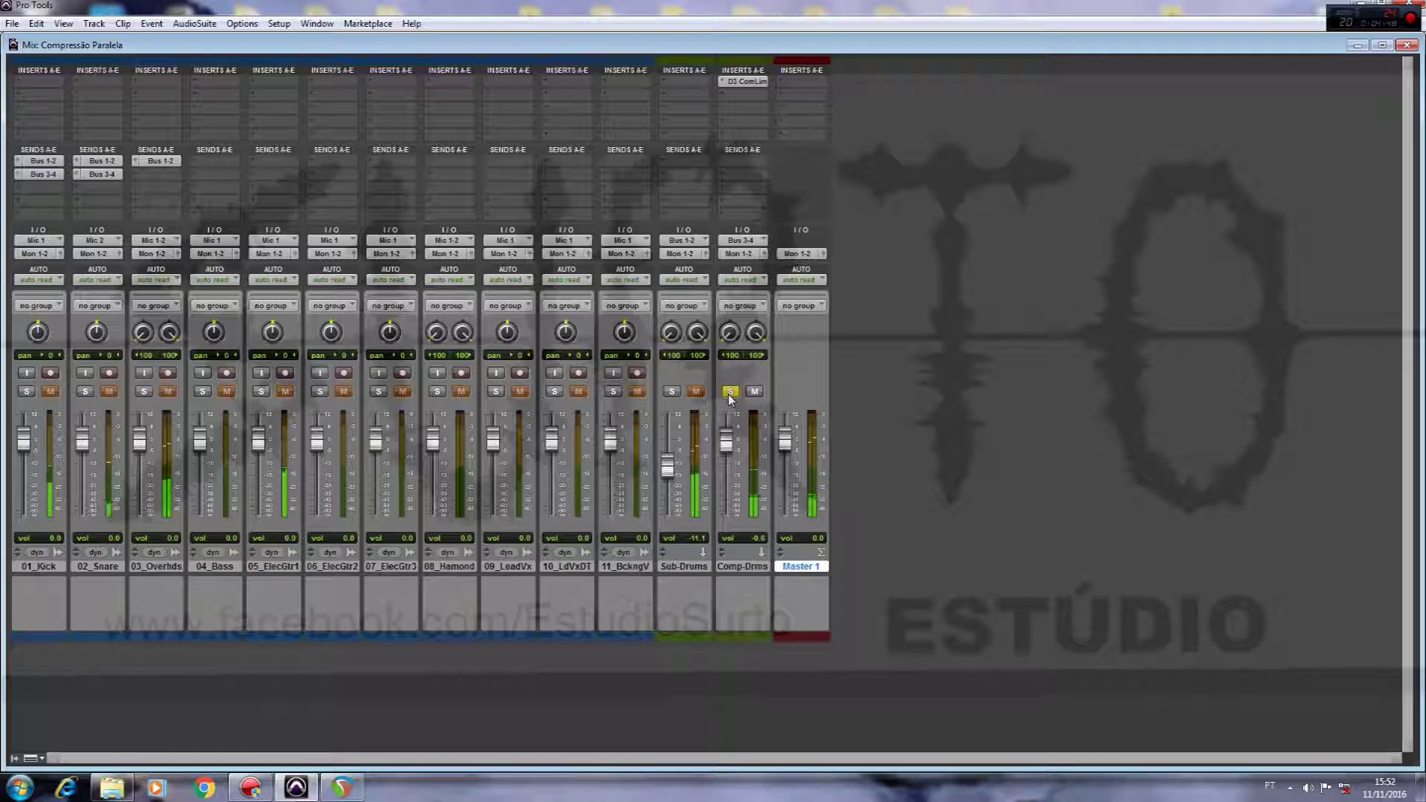
left_click(730, 392)
mouse_move(727, 443)
left_mouse_down()
mouse_move(726, 516)
mouse_move(727, 450)
left_mouse_up()
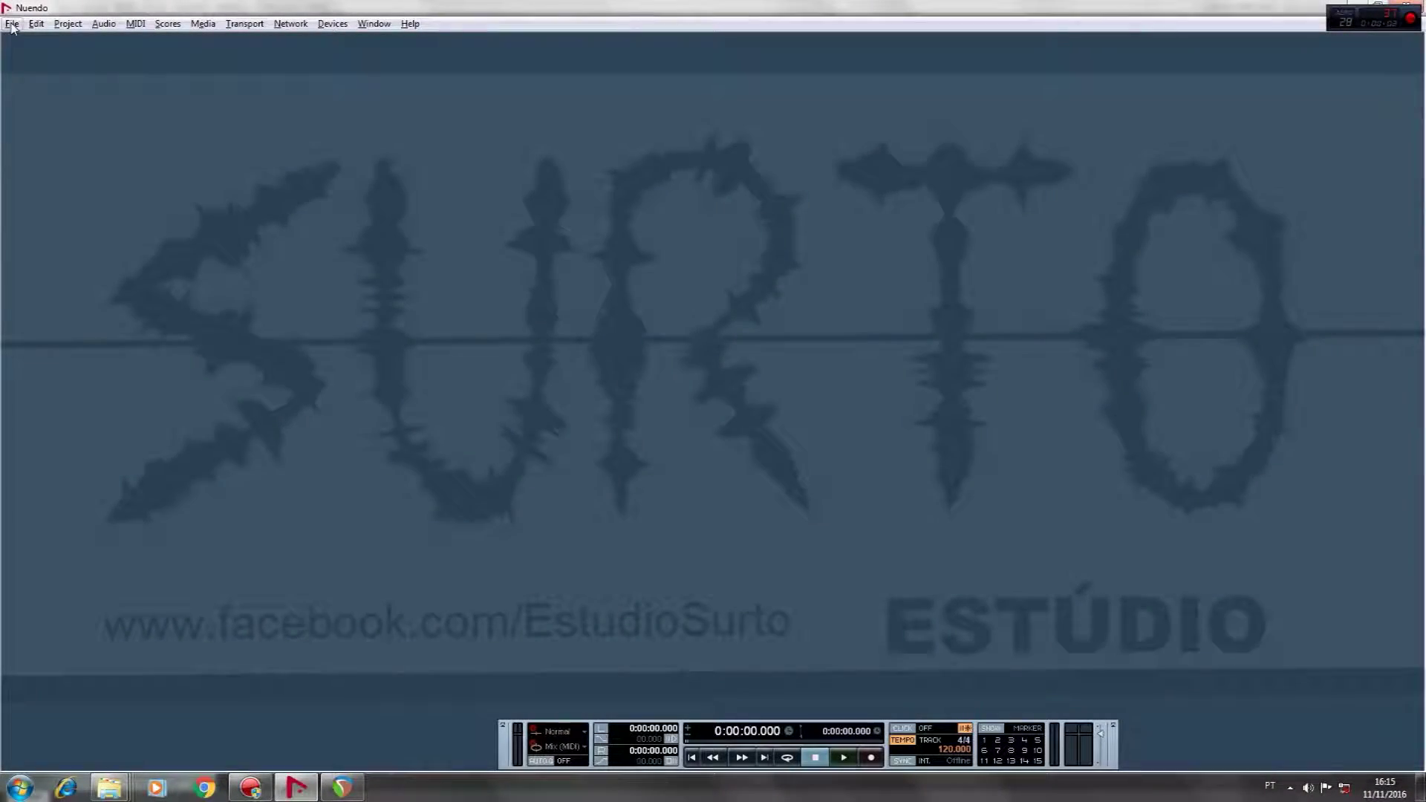
- In Nuendo, create a new project from the Empty template in the selected project folder
left_click(12, 23)
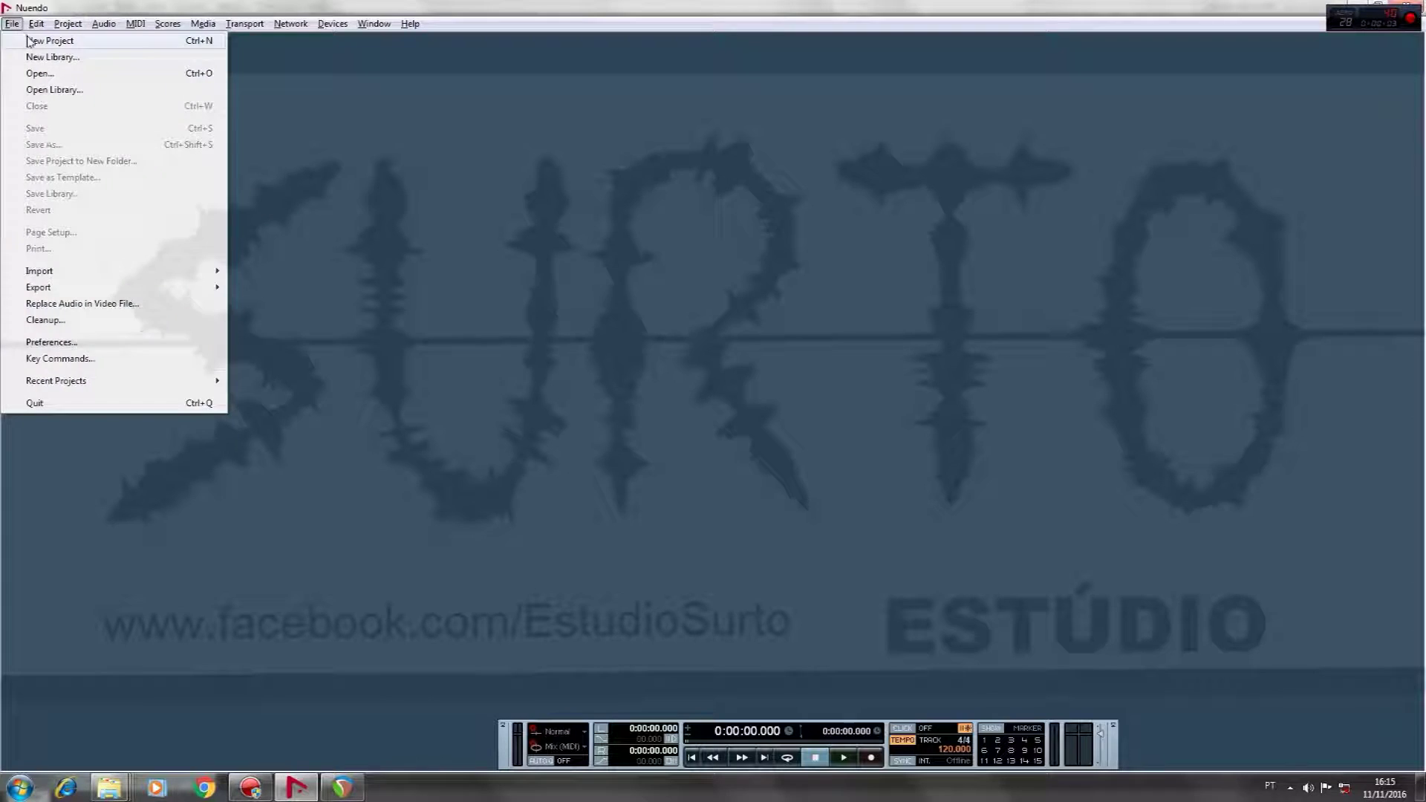
left_click(27, 40)
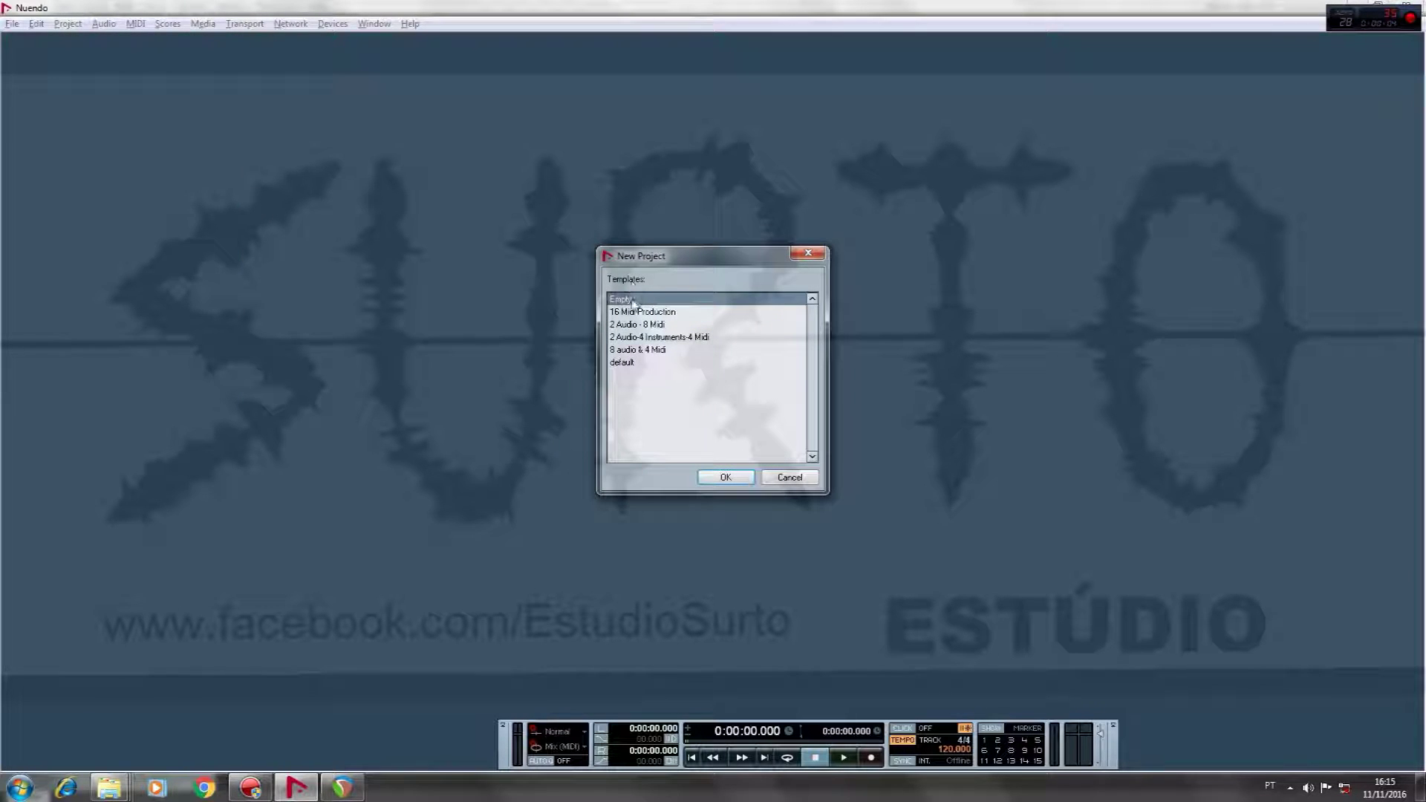
left_click(745, 477)
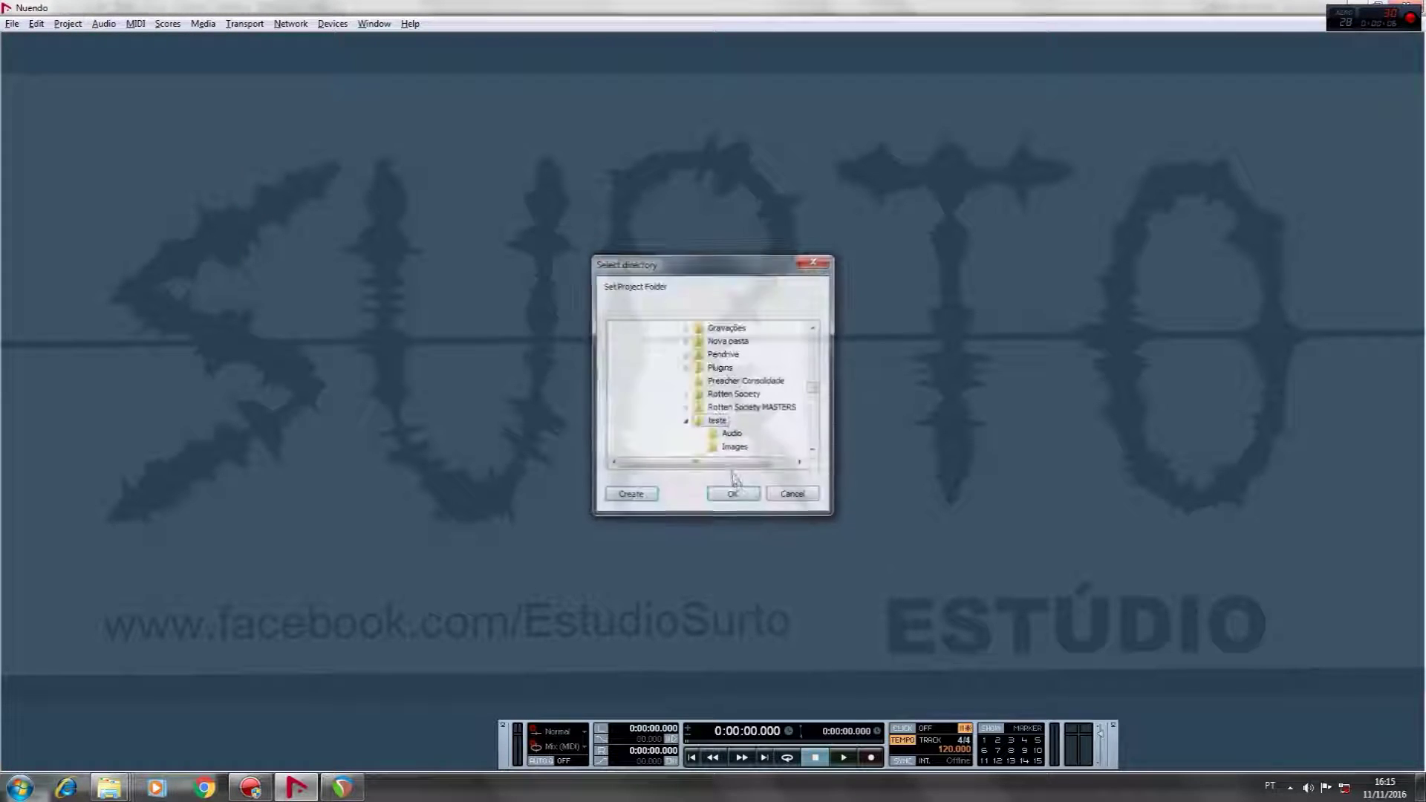
left_click(746, 498)
- Import the song's audio files, from 01_Kick through 11_BackingVox, placing each file on a different track
left_click(9, 23)
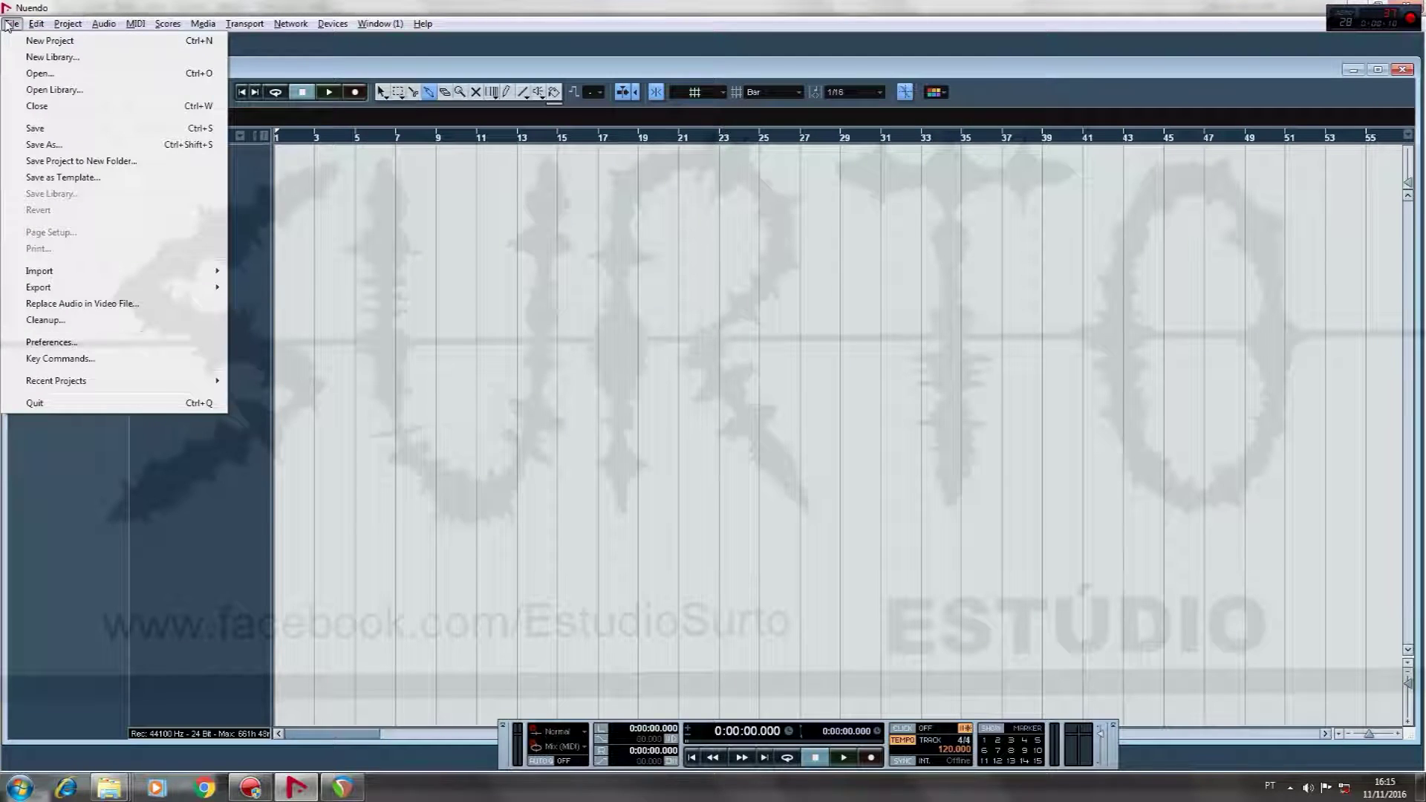
mouse_move(36, 23)
mouse_move(62, 275)
left_click(272, 272)
left_click_drag(642, 223, 364, 388)
left_click(658, 425)
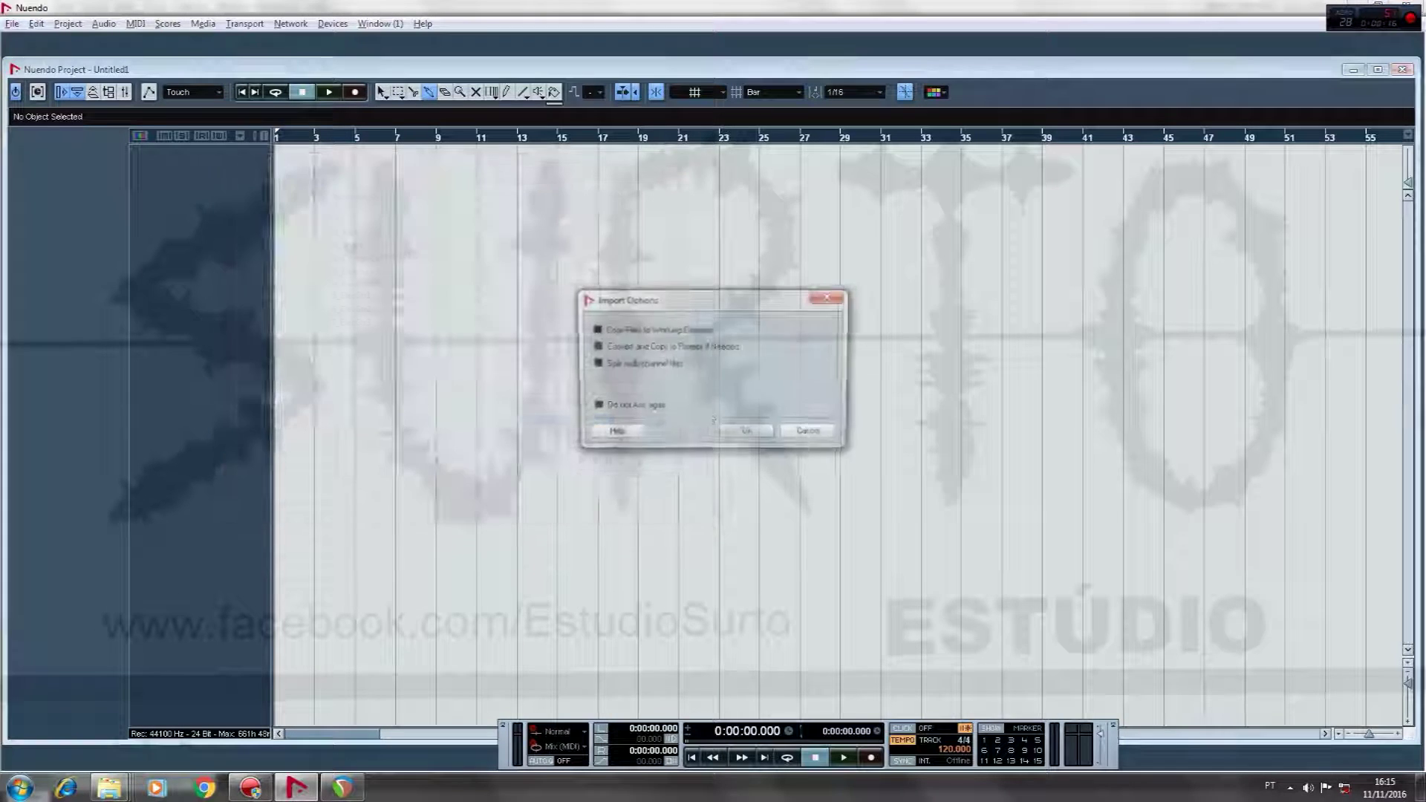
left_click(740, 438)
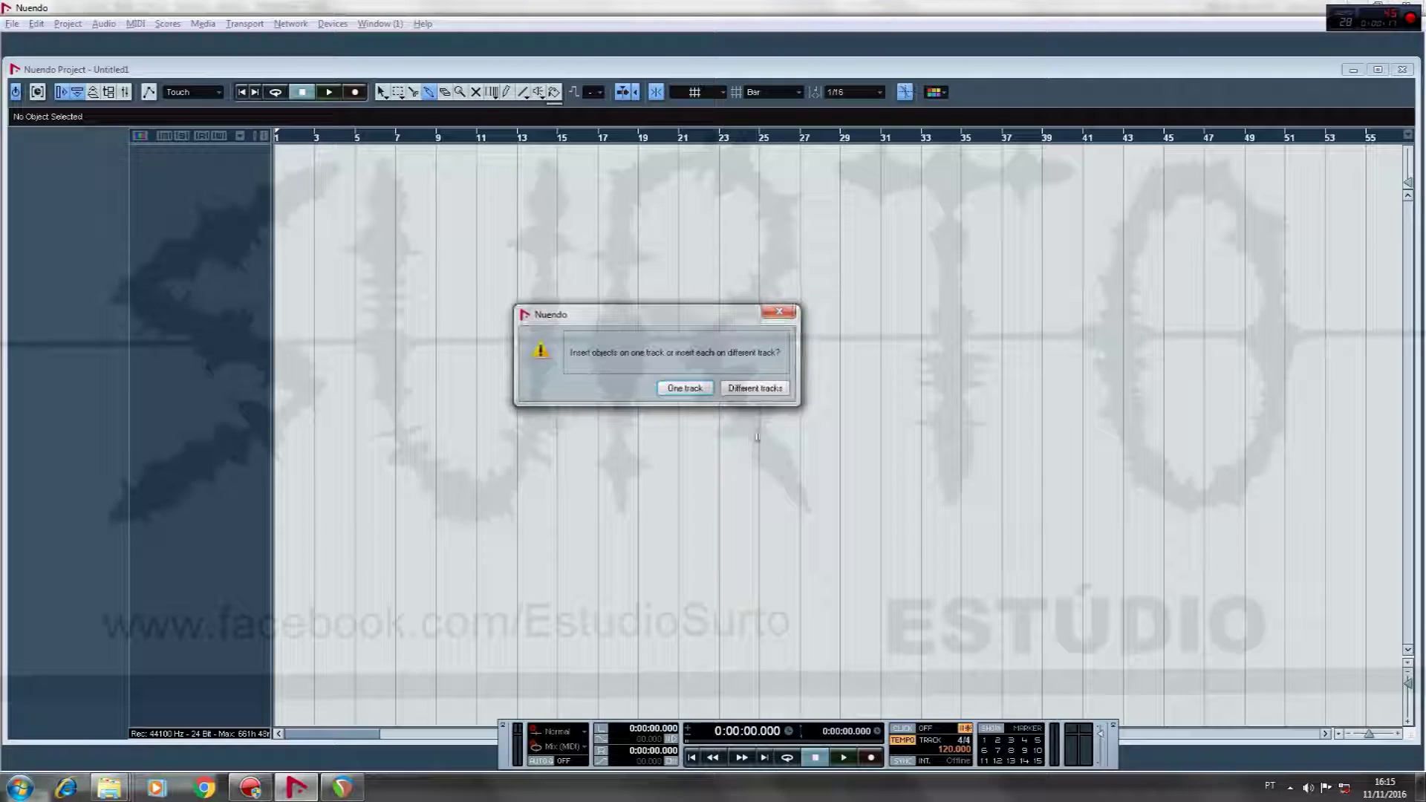
left_click(753, 389)
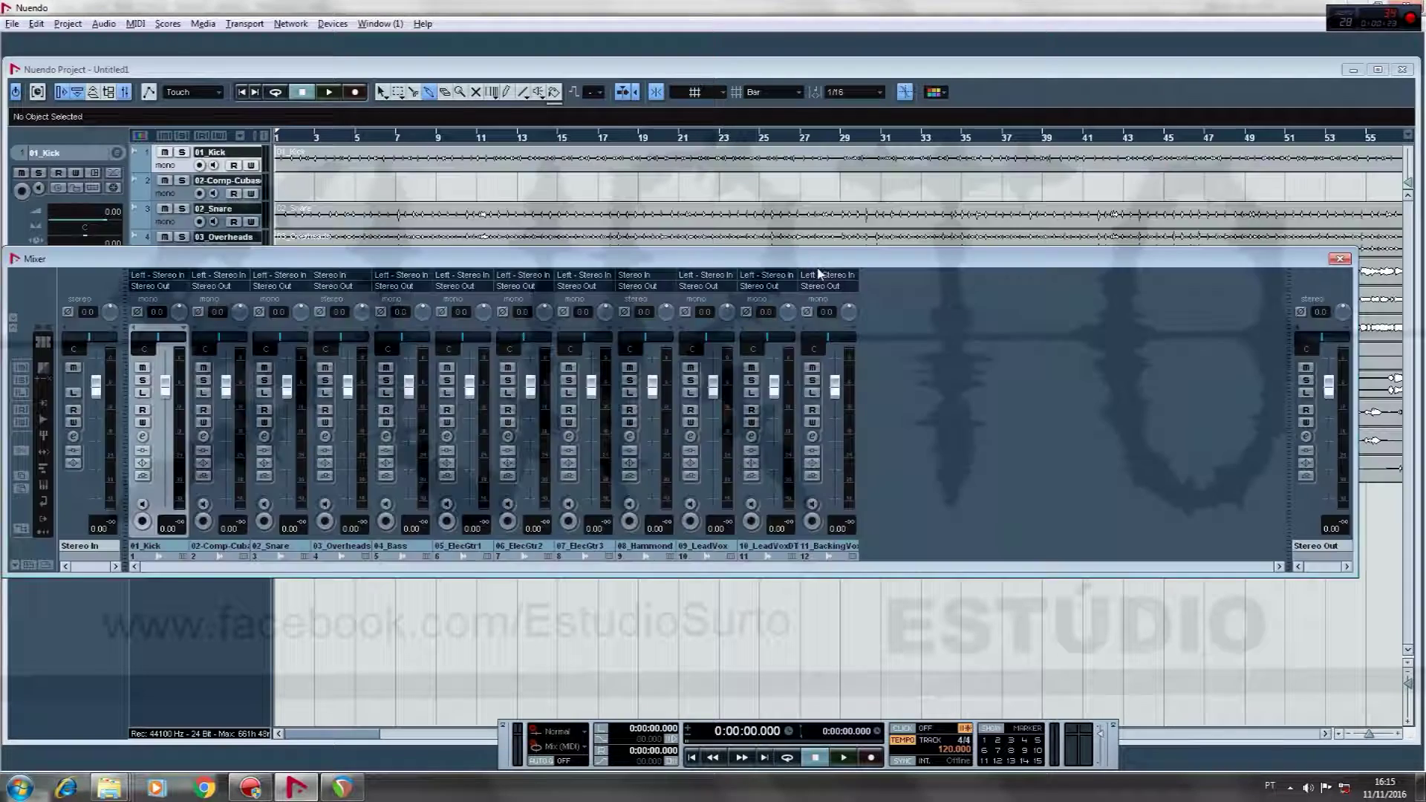
- Show the mixer and add a stereo FX channel track with no effect
key("F3")
key("F3")
right_click(1007, 403)
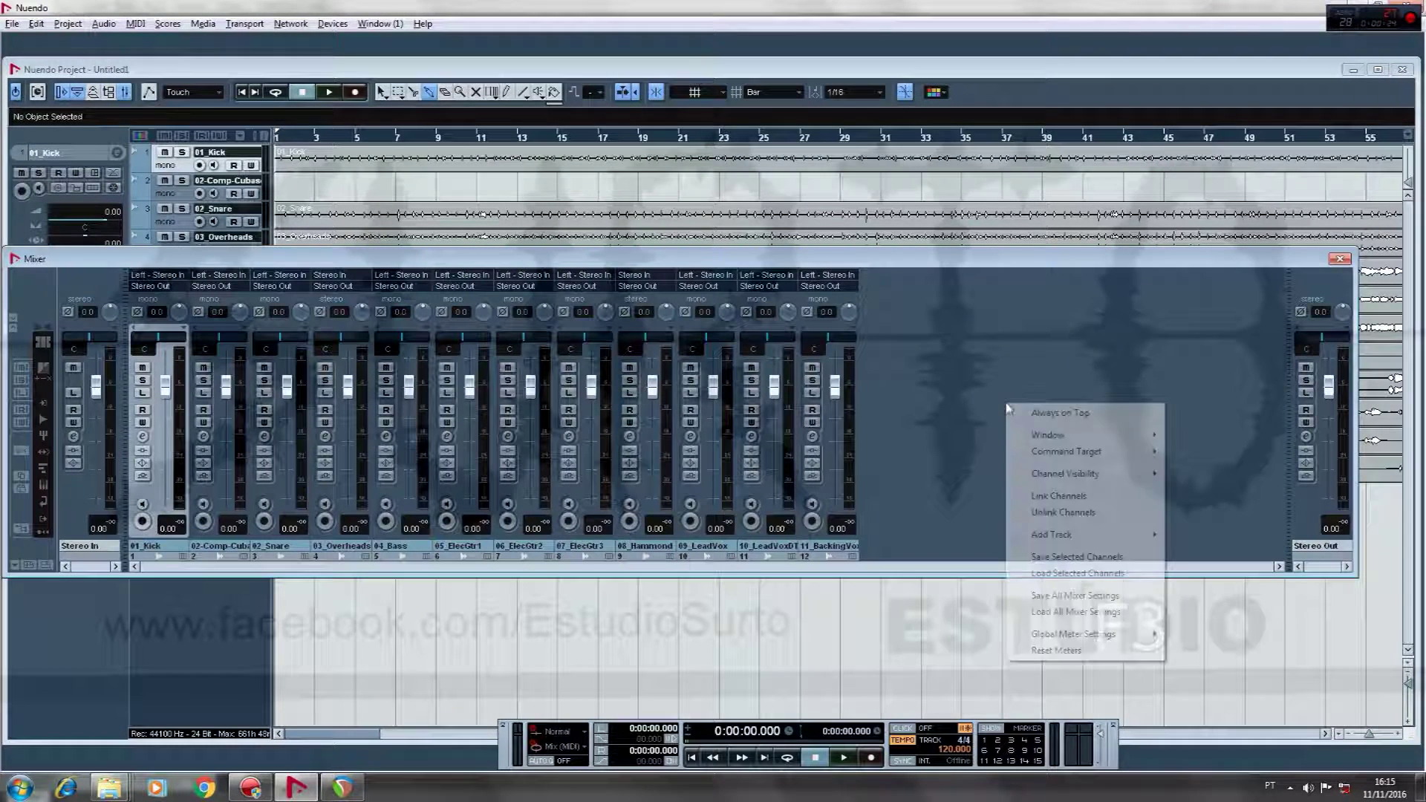
mouse_move(1061, 536)
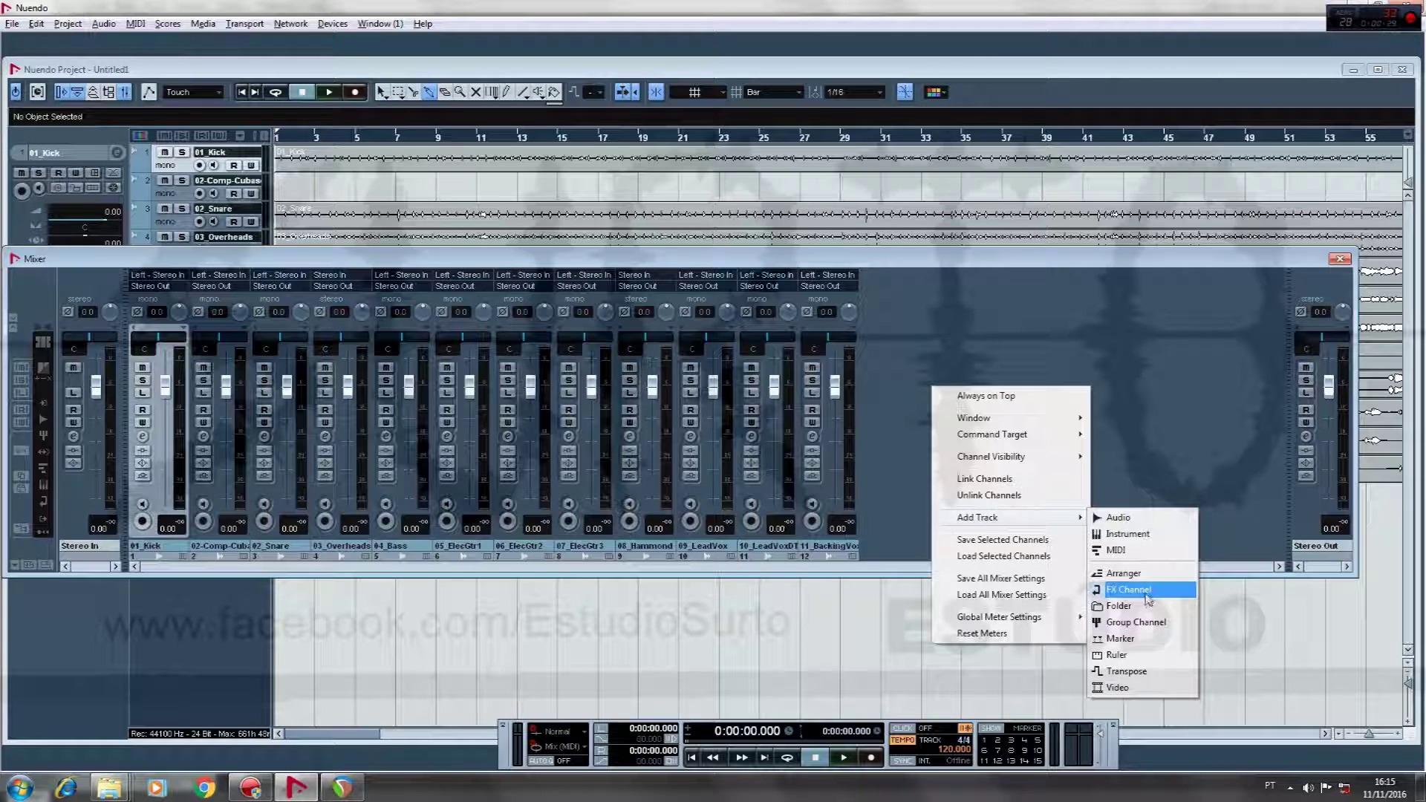
left_click(1147, 598)
left_click(770, 419)
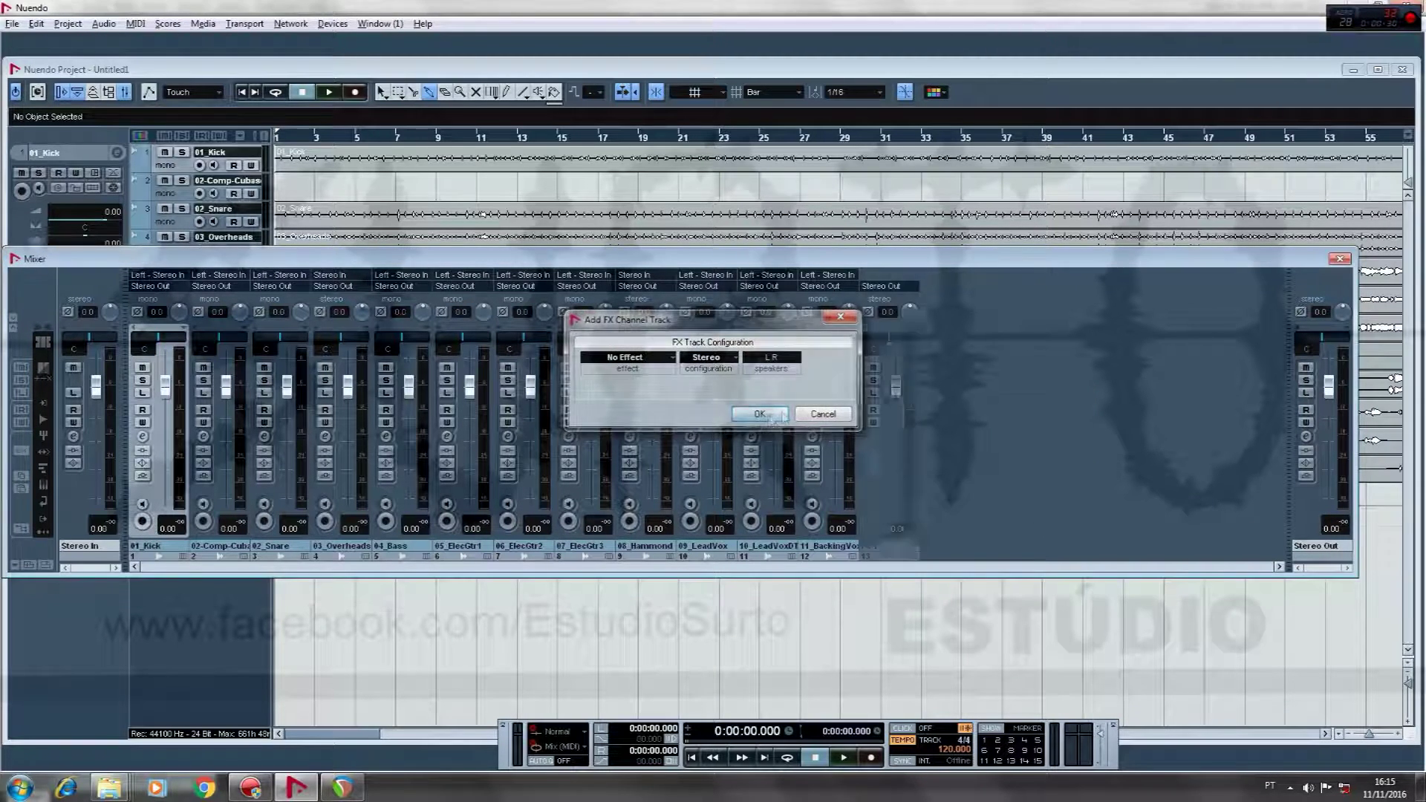
- Add a second stereo FX channel with no effect and name the two FX channels Sub-Drums and Comp-Drums
right_click(1049, 394)
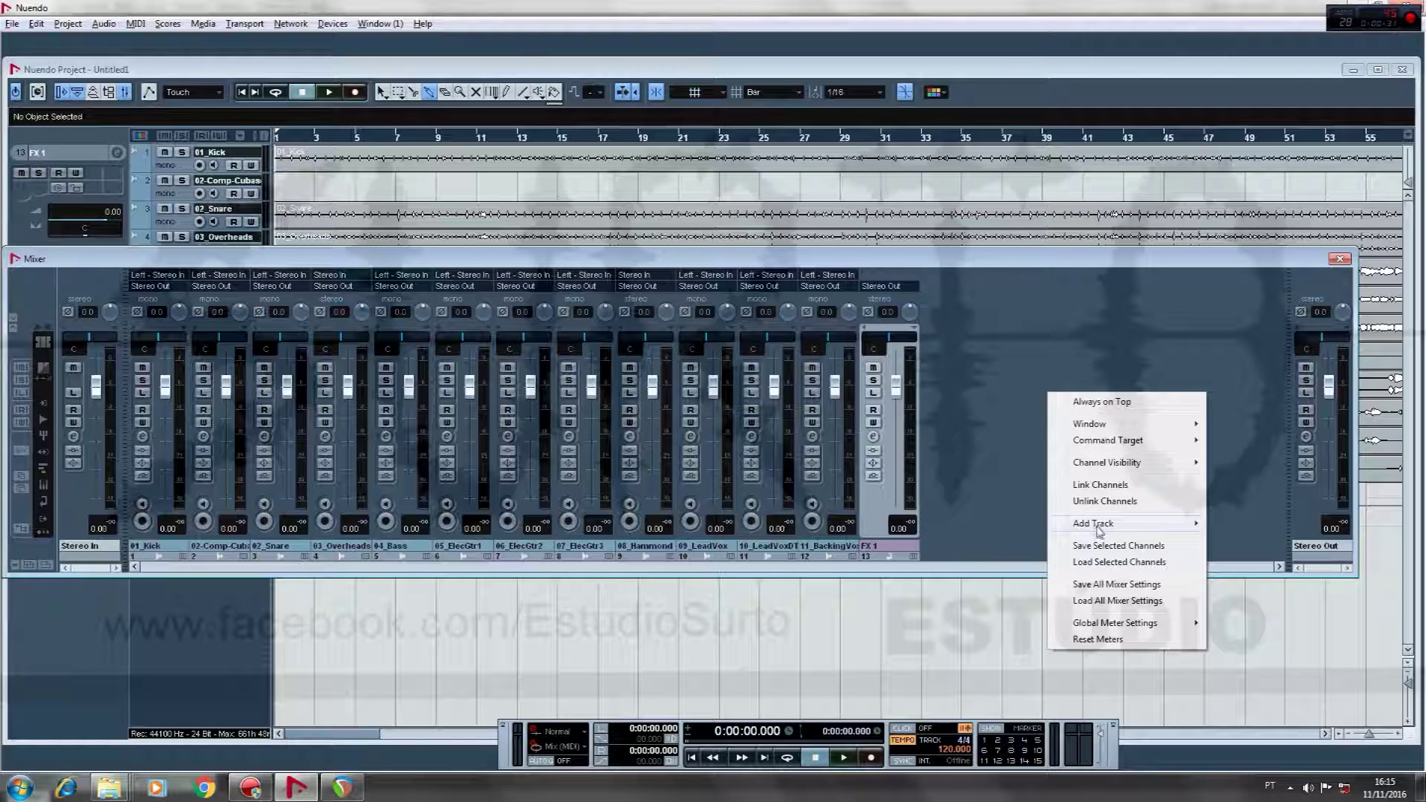
mouse_move(1099, 531)
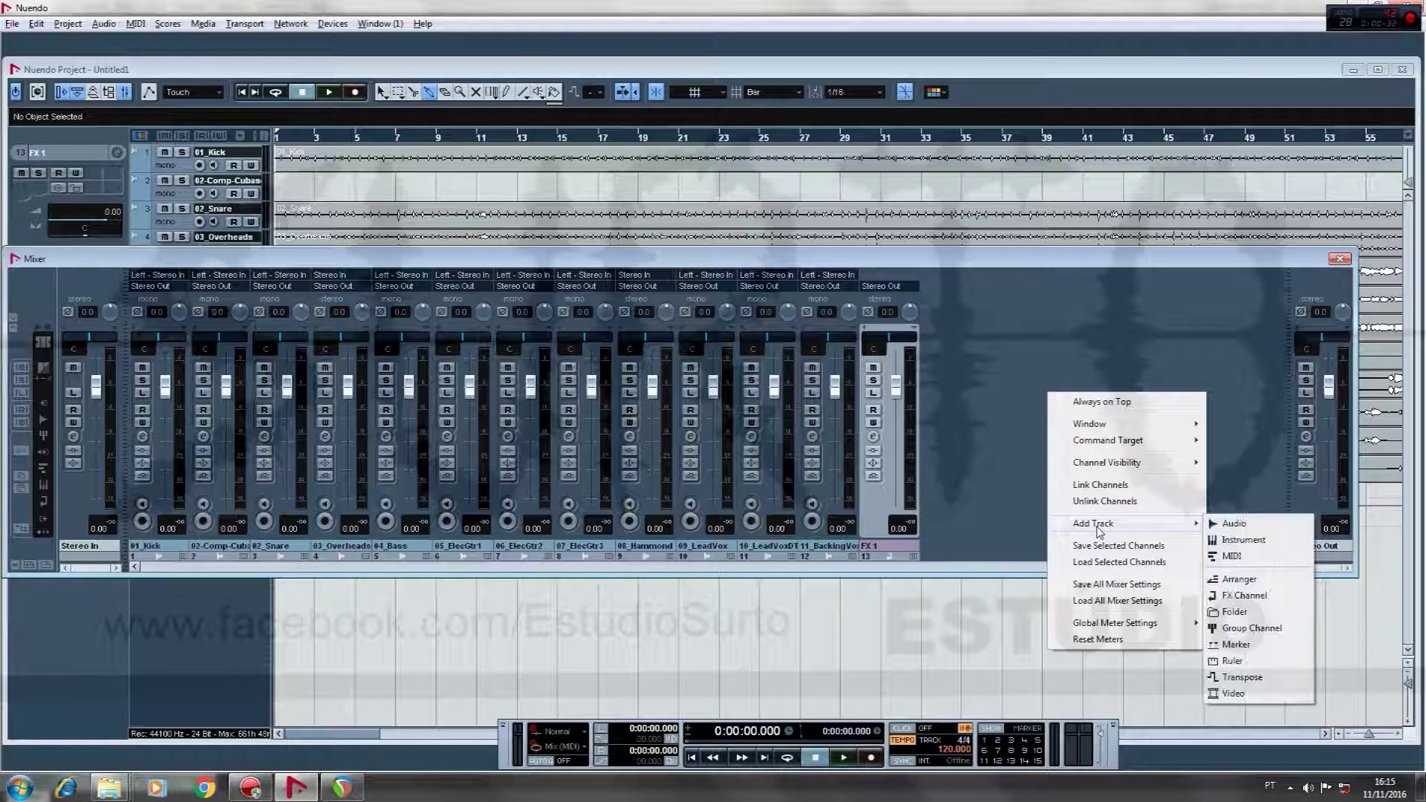
left_click(1248, 596)
left_click(769, 418)
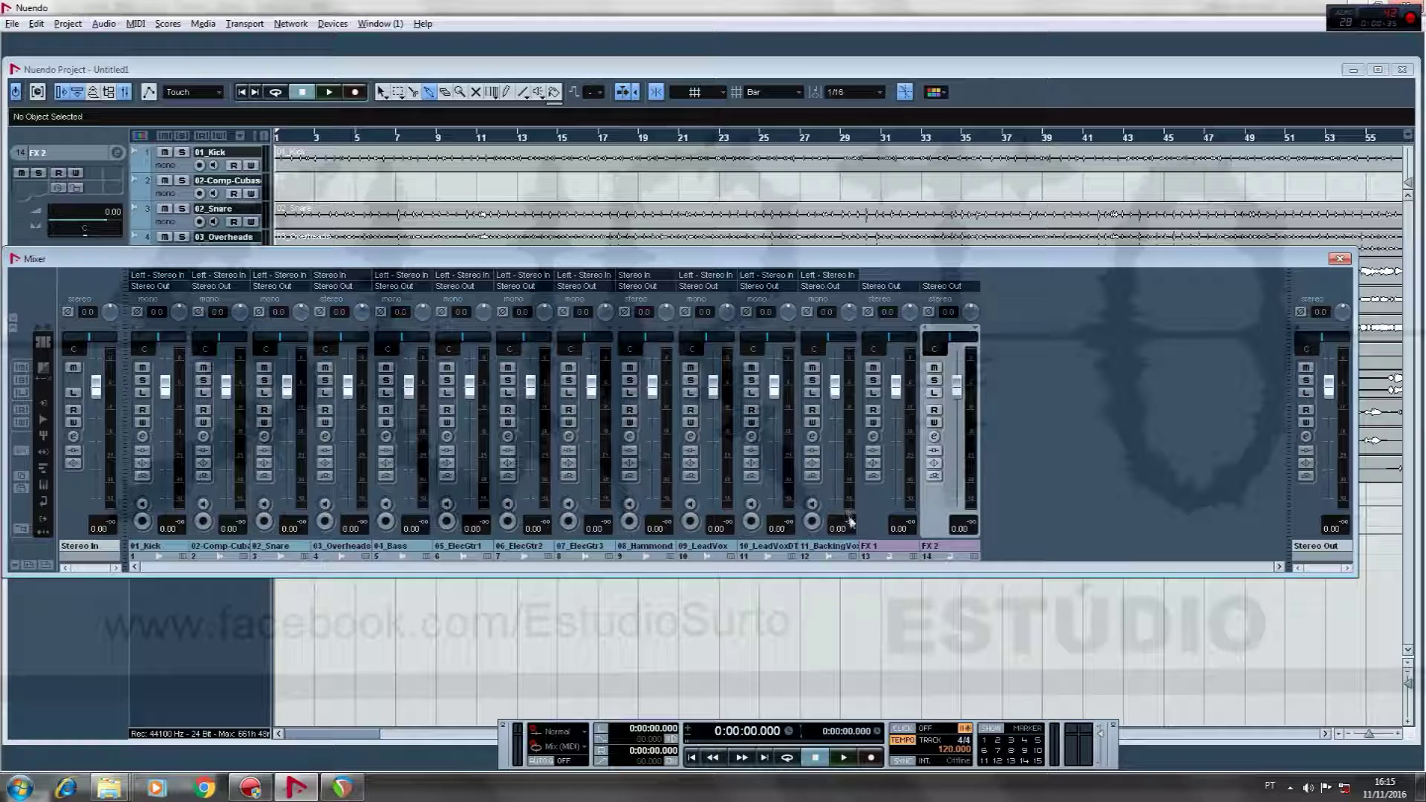
double_click(872, 547)
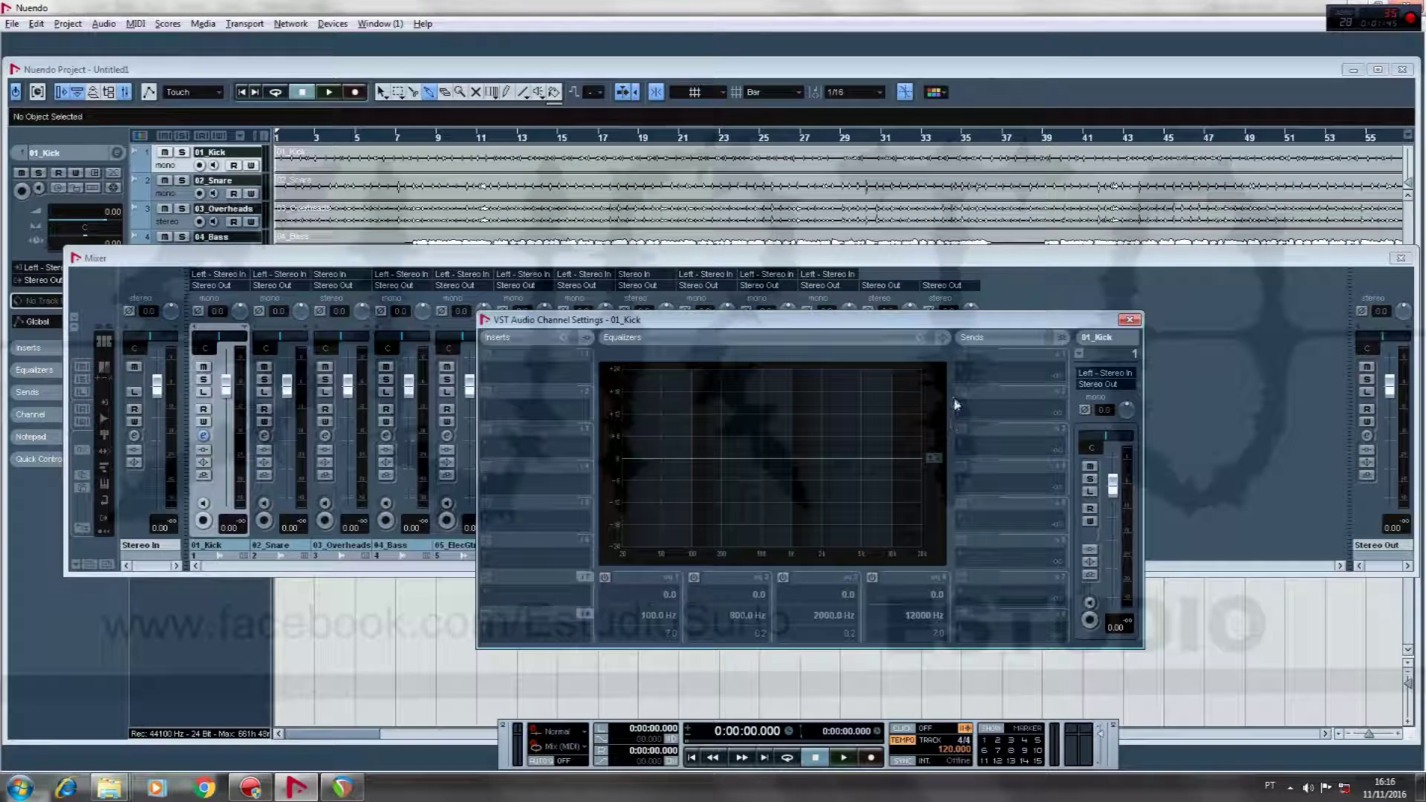
- Assign the first send of 01_Kick to Sub-Drums, activate it and set its level to 0.00
left_click(971, 376)
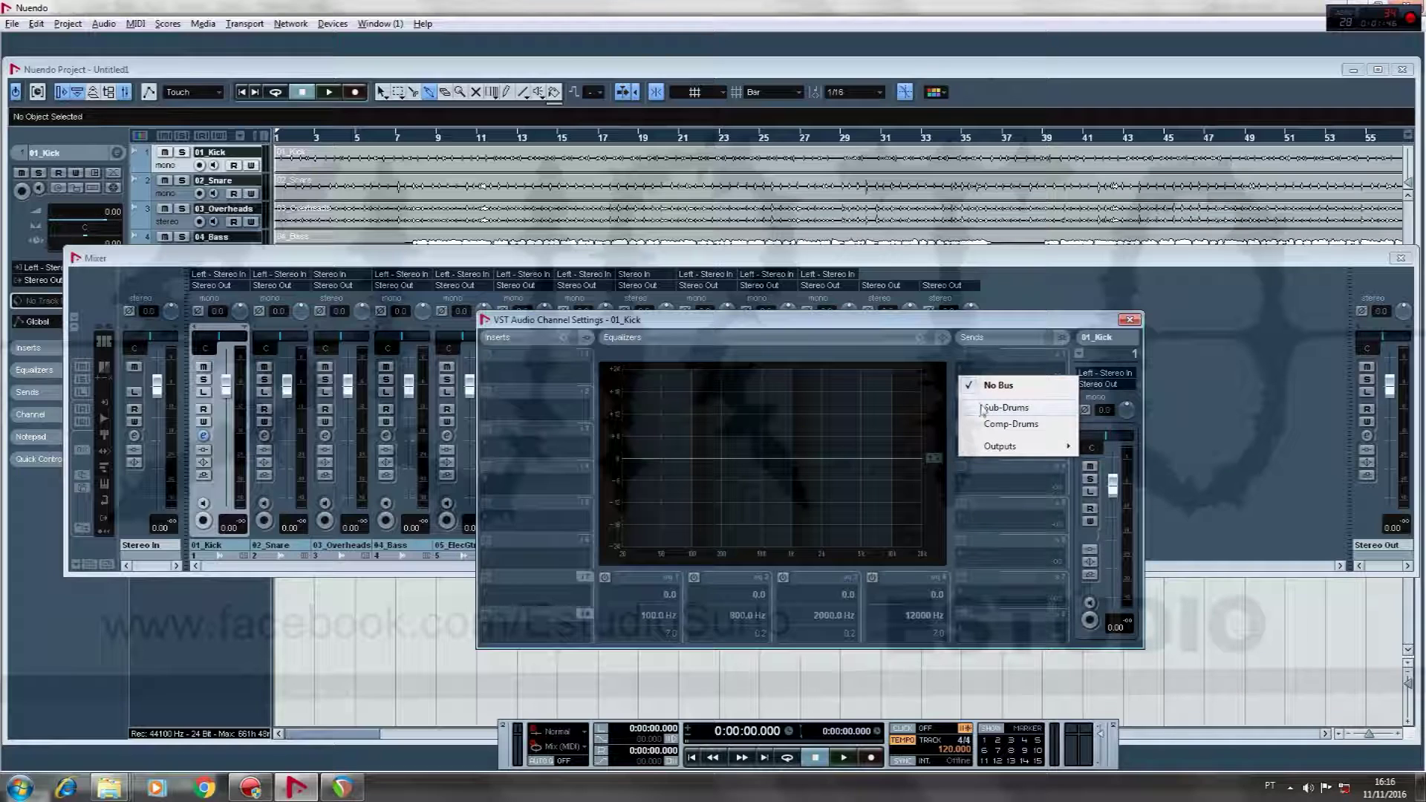
left_click(984, 408)
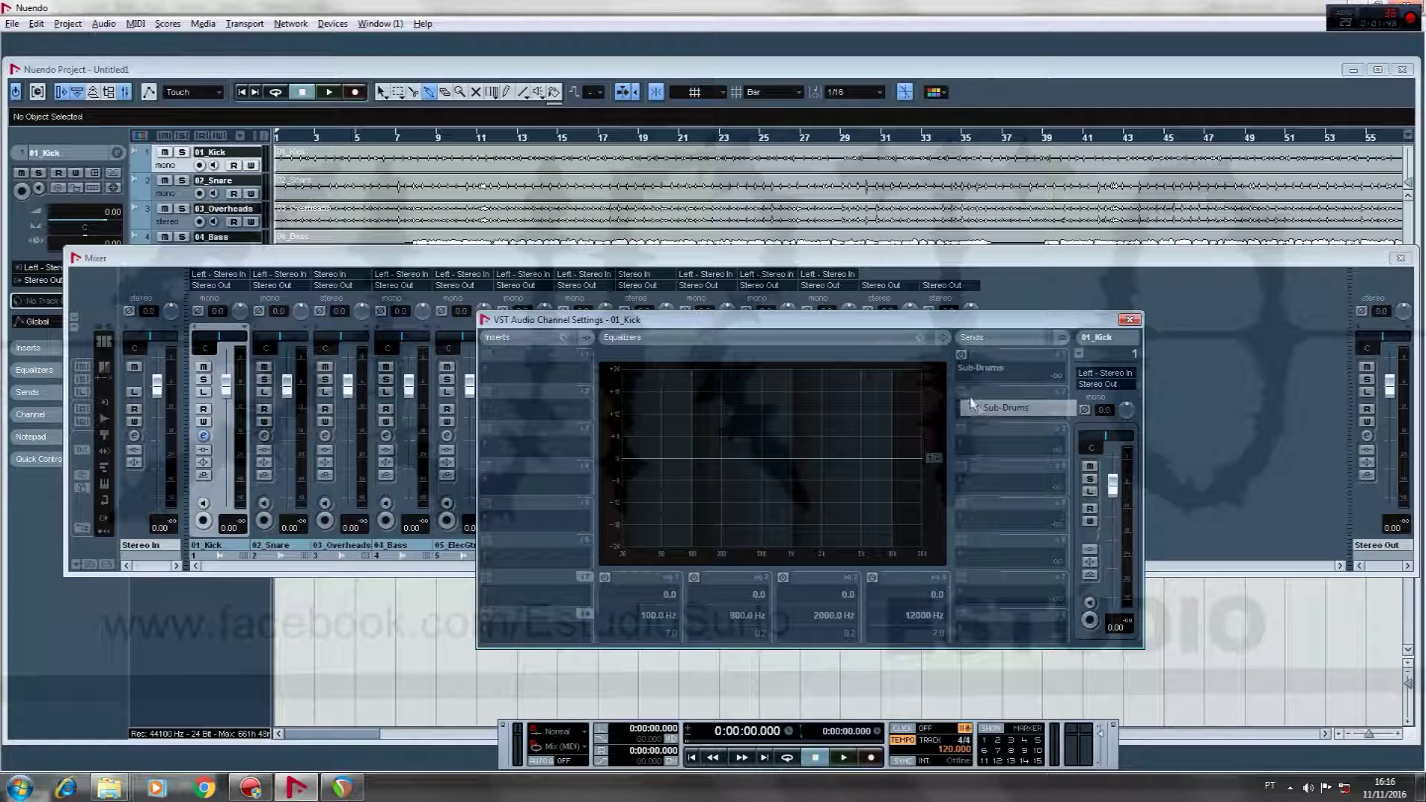
left_click(963, 355)
left_click_drag(967, 385, 1045, 386)
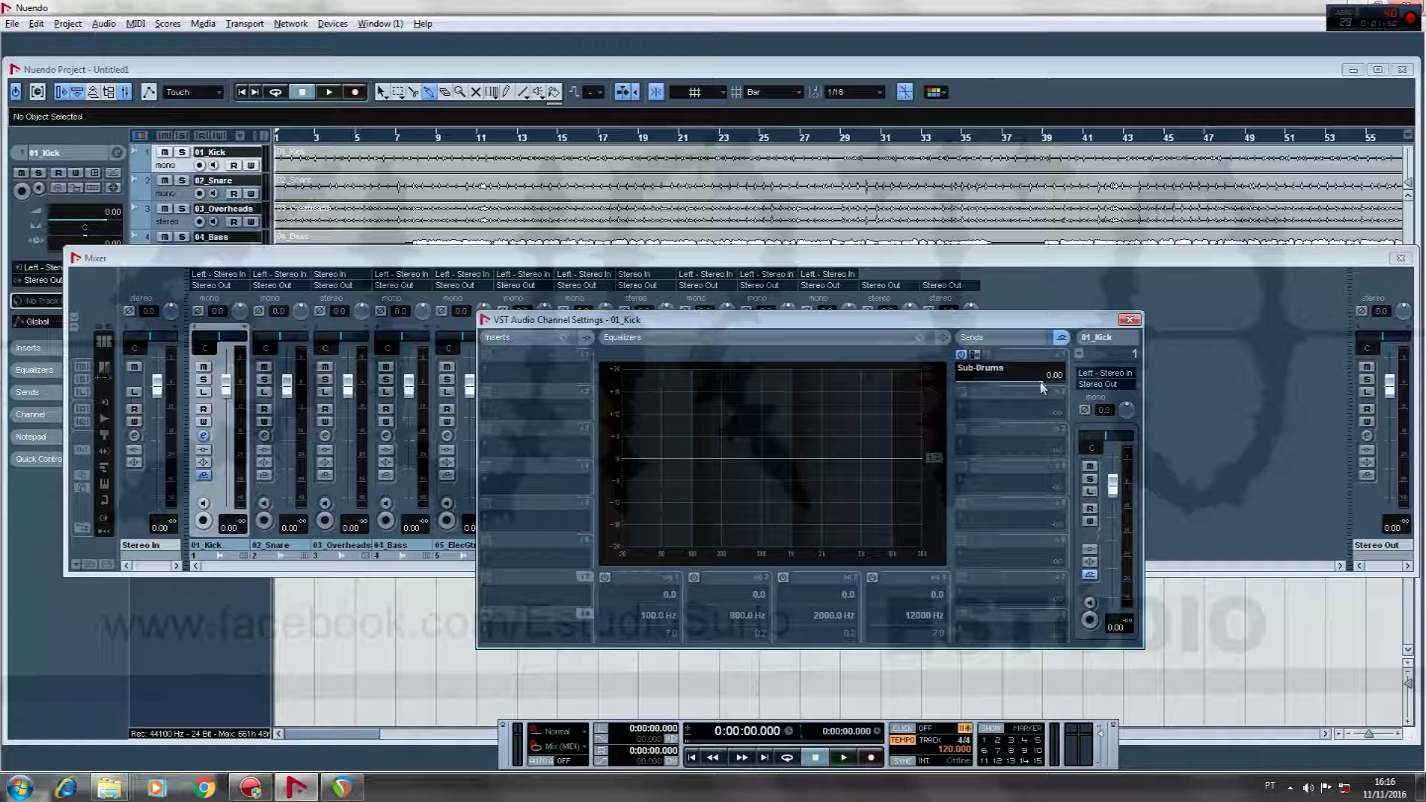
left_click(1128, 321)
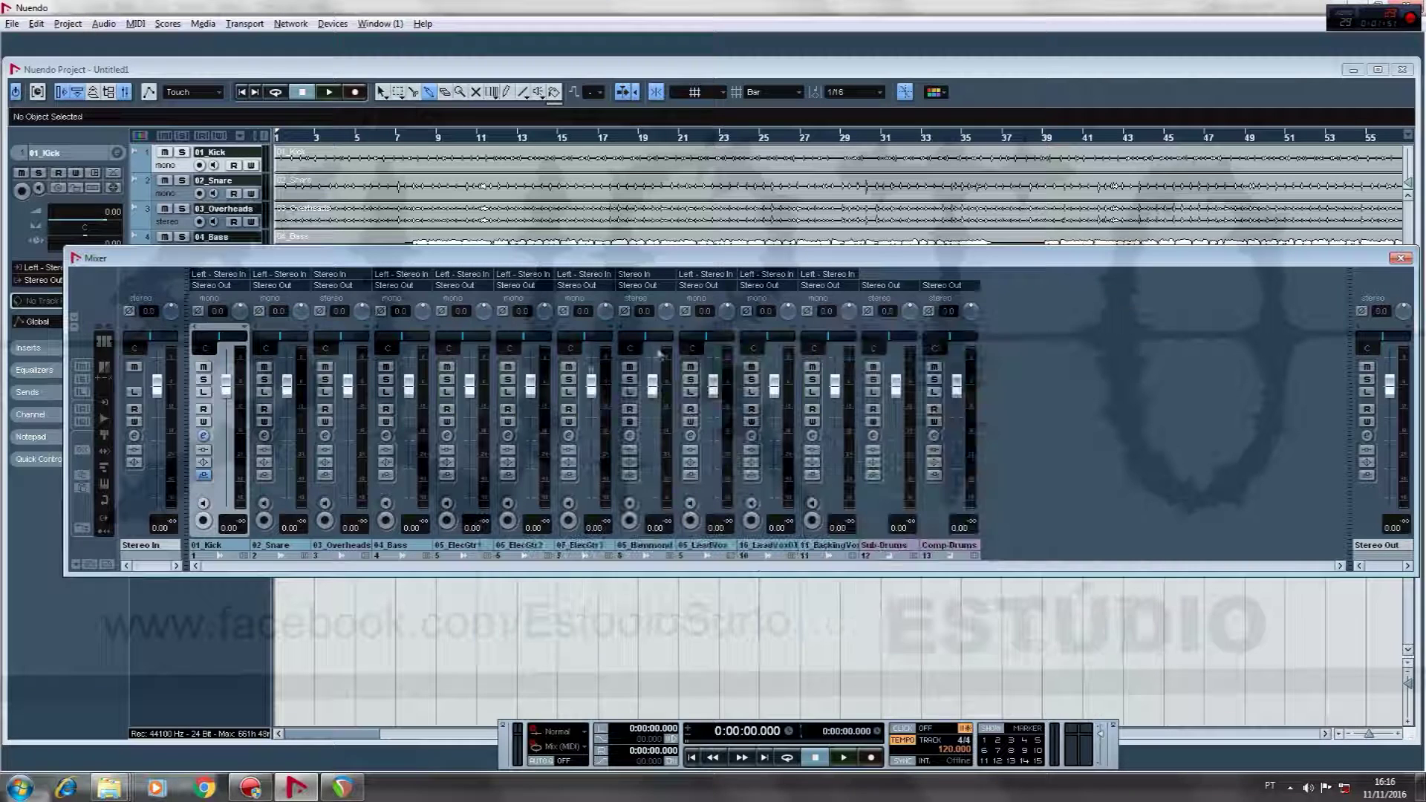
- Assign the first send of 02_Snare to Sub-Drums, activate it and set its level to about -0.15
left_click(264, 436)
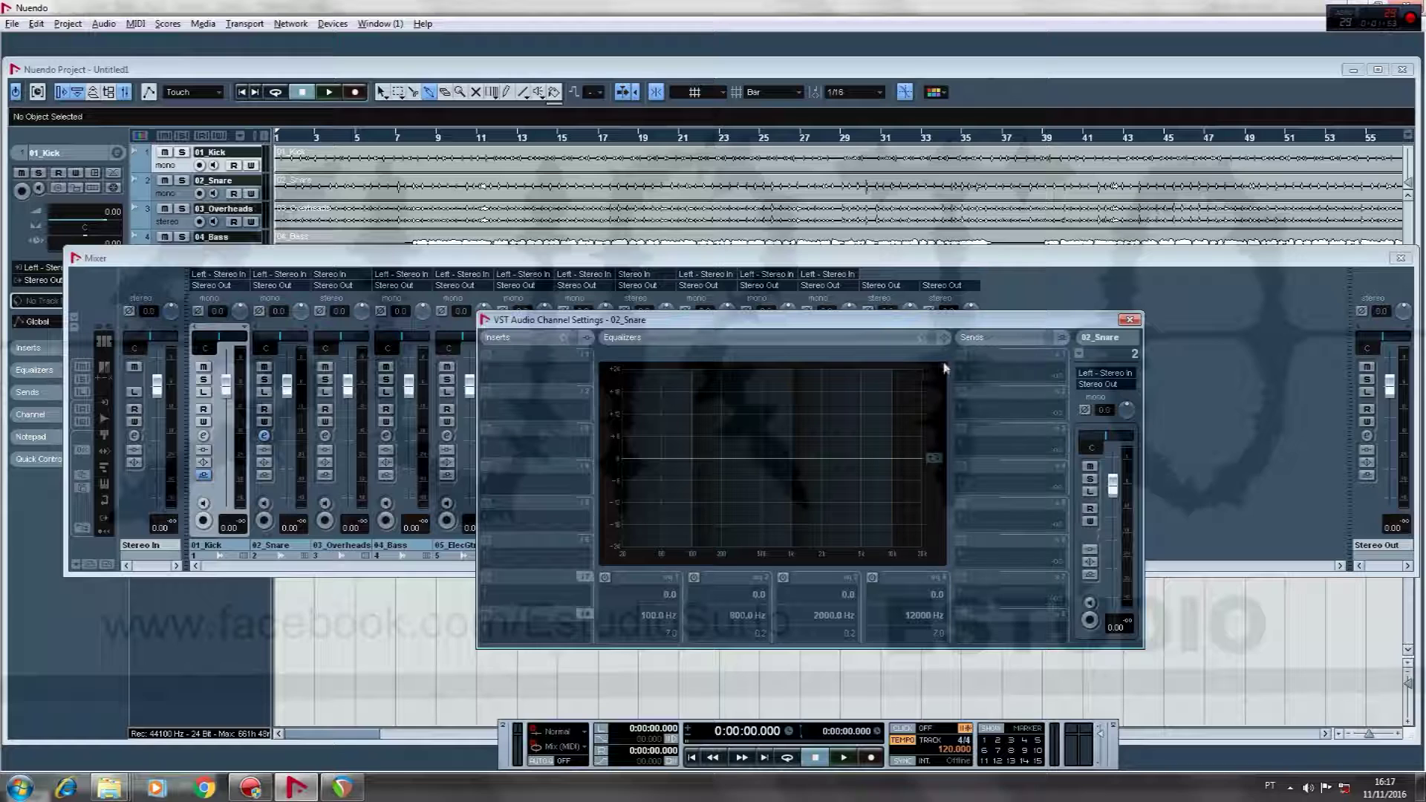
left_click(964, 374)
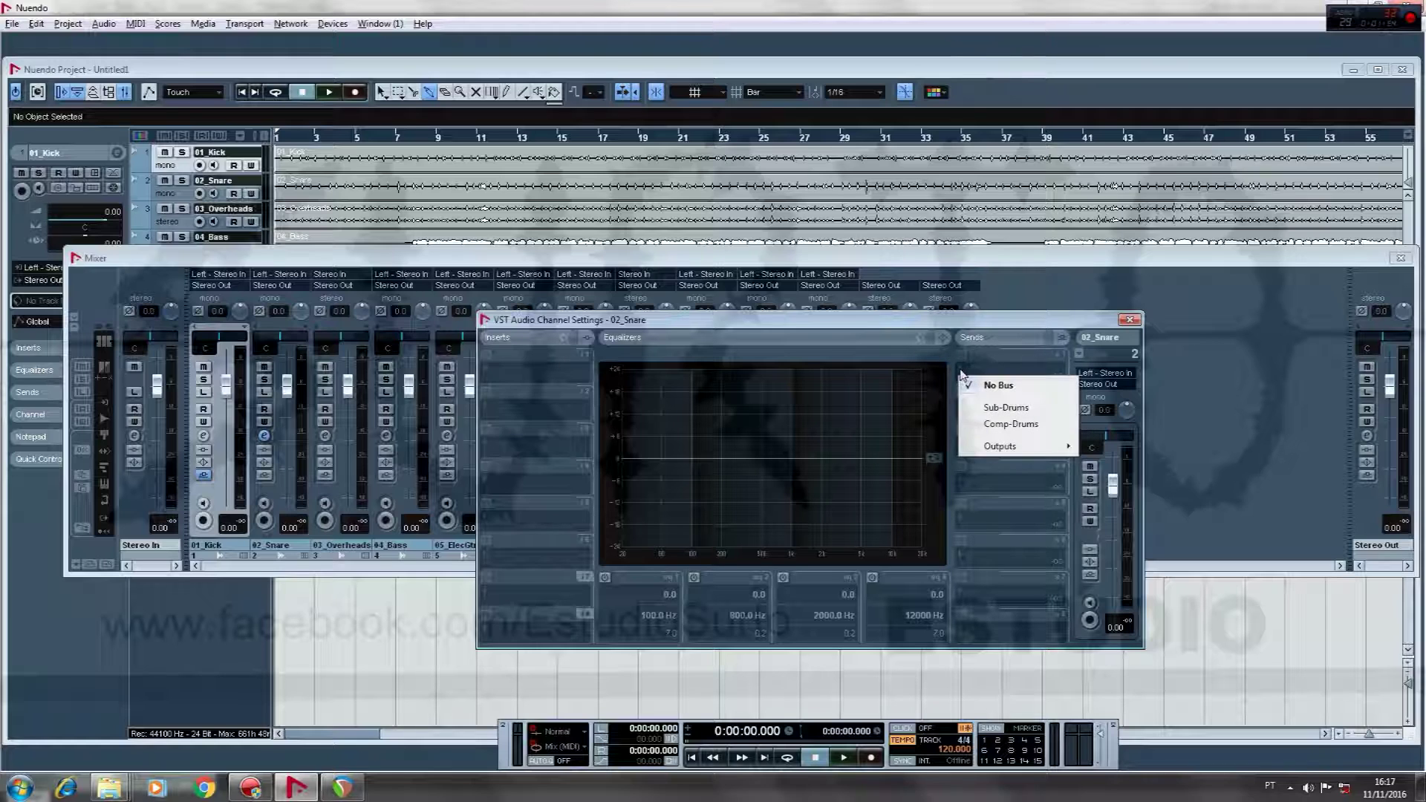
left_click(973, 389)
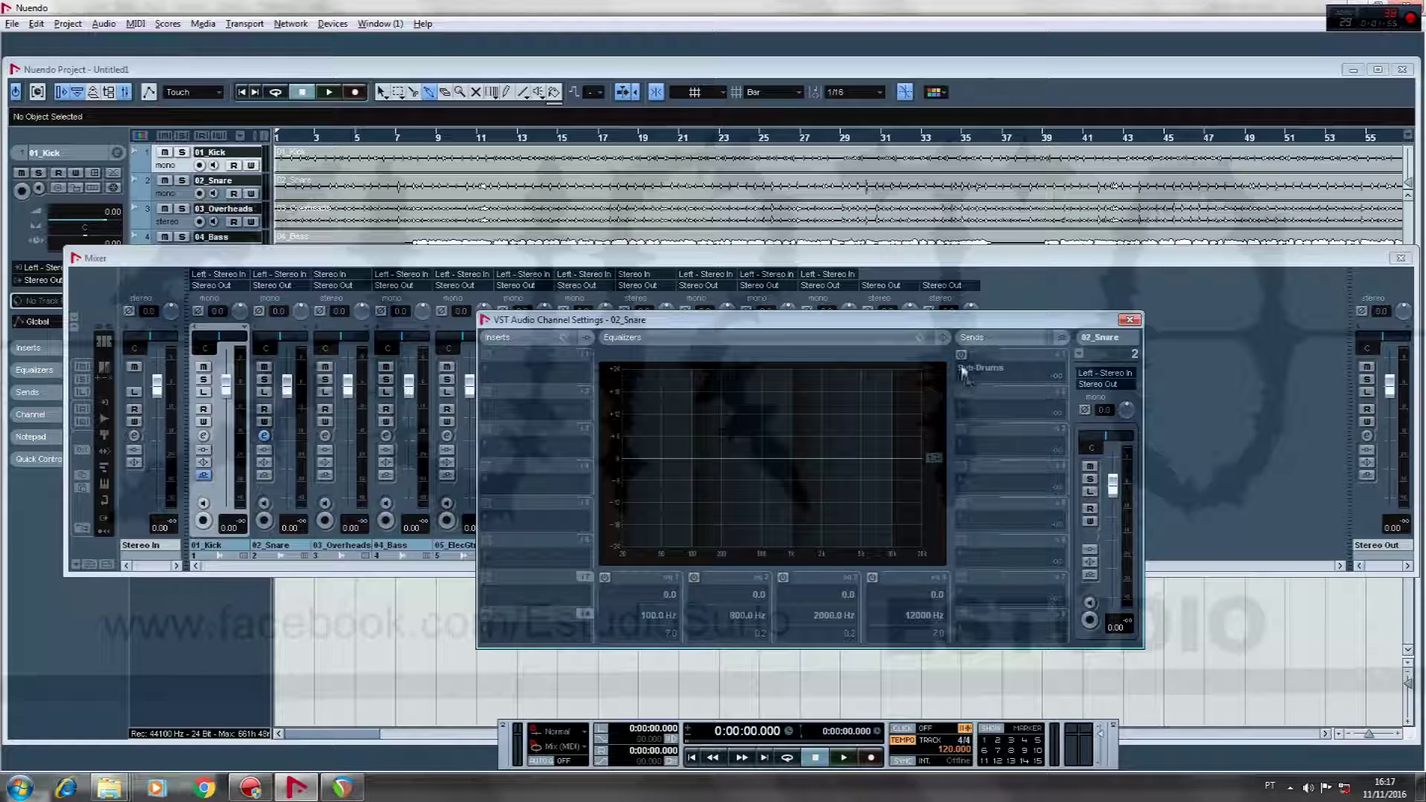
left_click(962, 356)
left_click_drag(974, 383, 1043, 394)
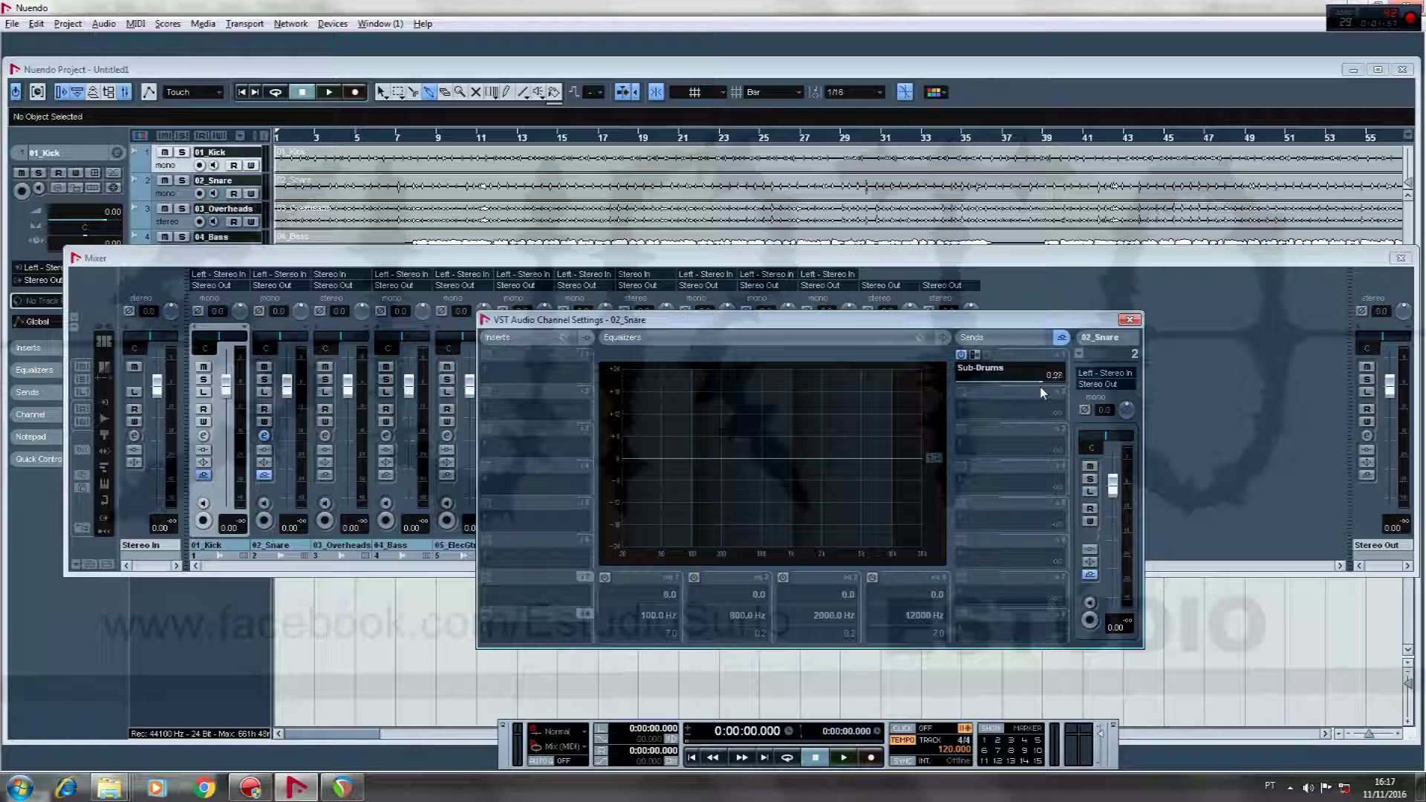
left_click(1130, 319)
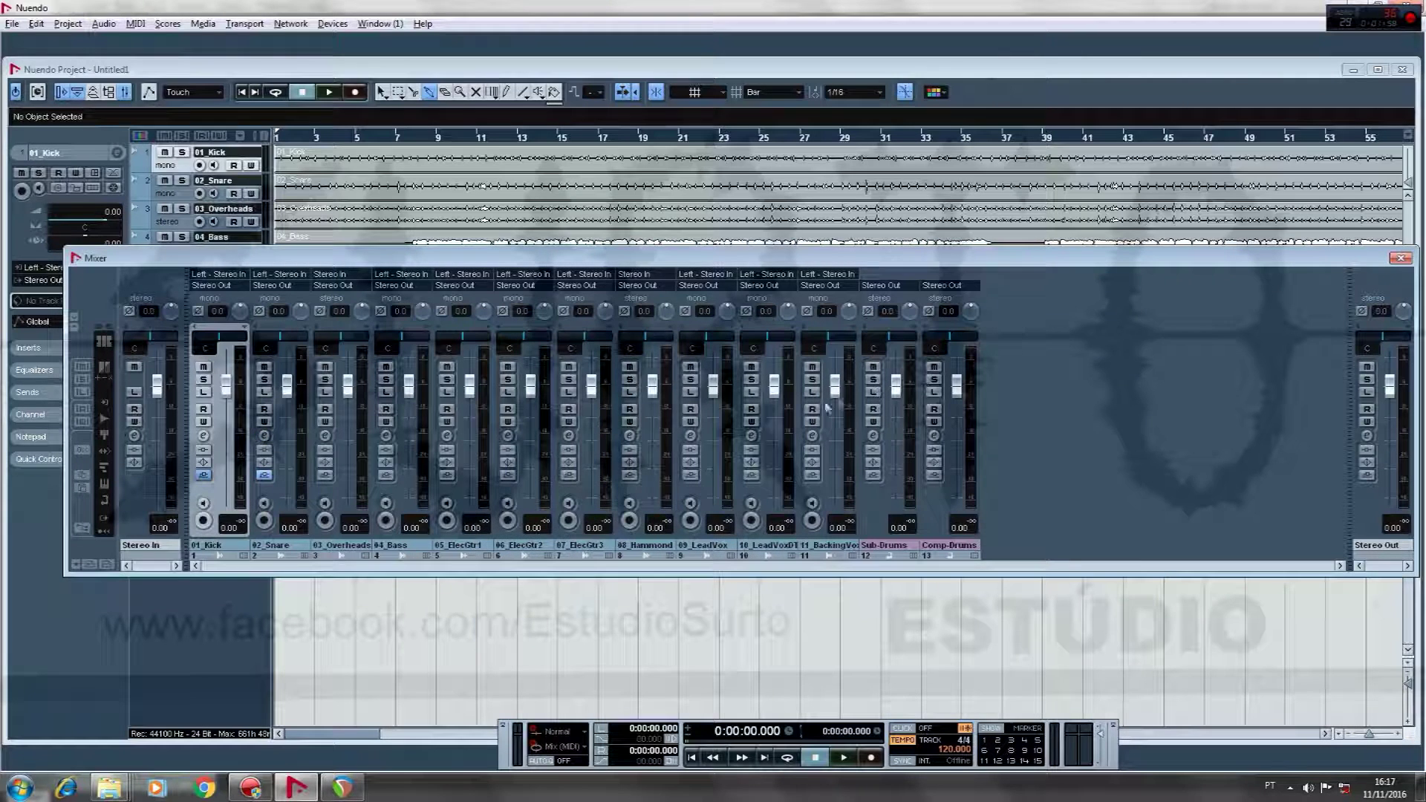
- Assign the first send of 03_Overheads to Sub-Drums, activate it and set its level to about -0.27
left_click(325, 436)
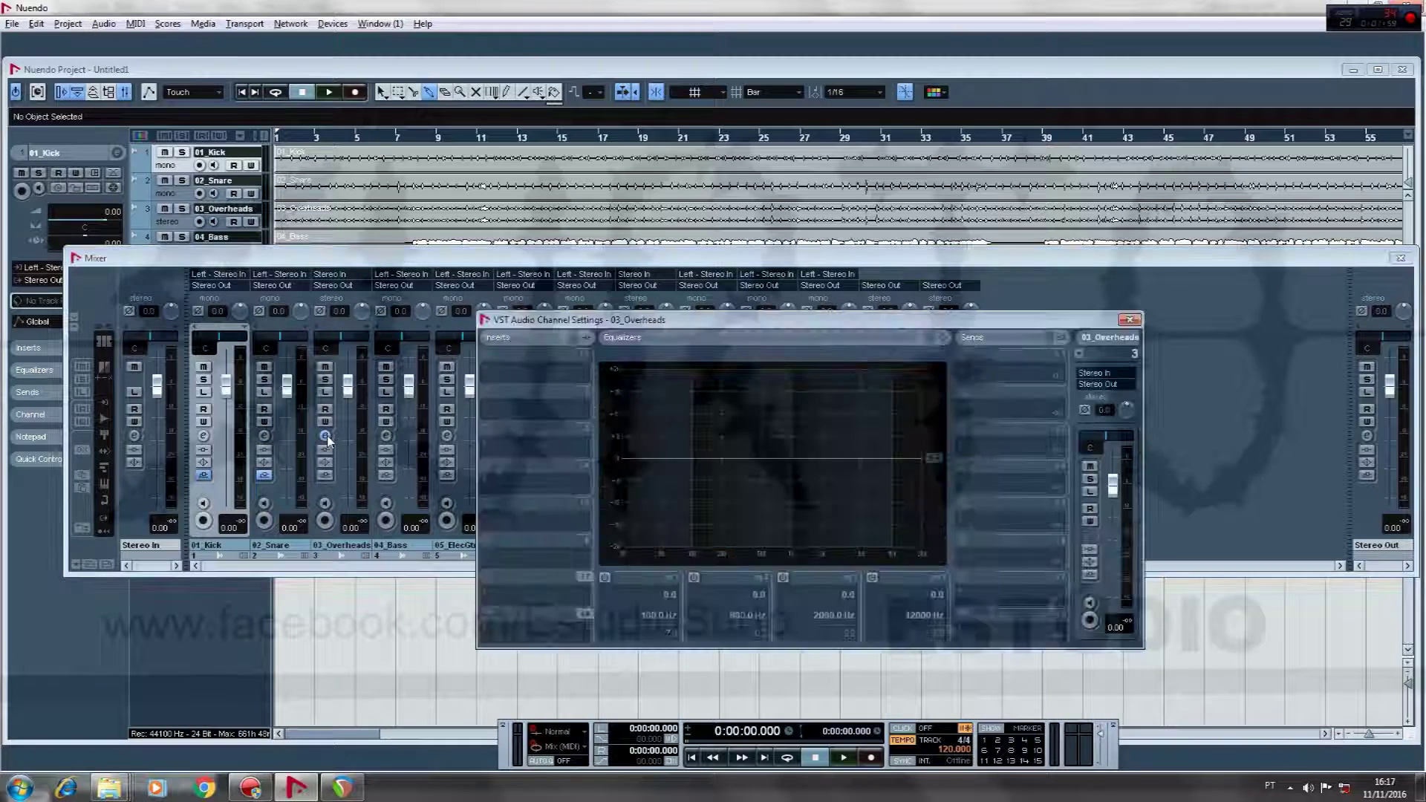
left_click(969, 374)
left_click(1006, 407)
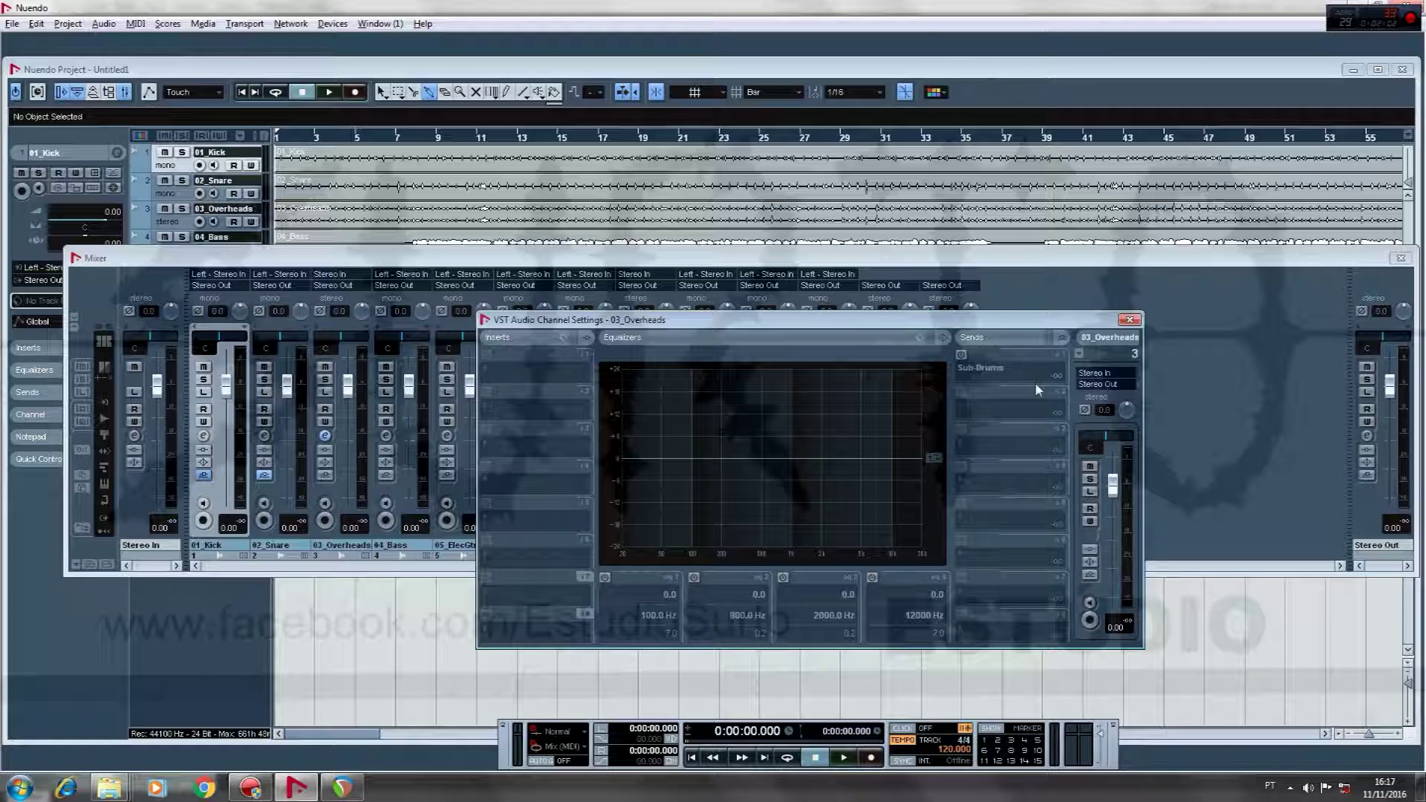
left_click(977, 380)
left_click_drag(977, 385, 1034, 388)
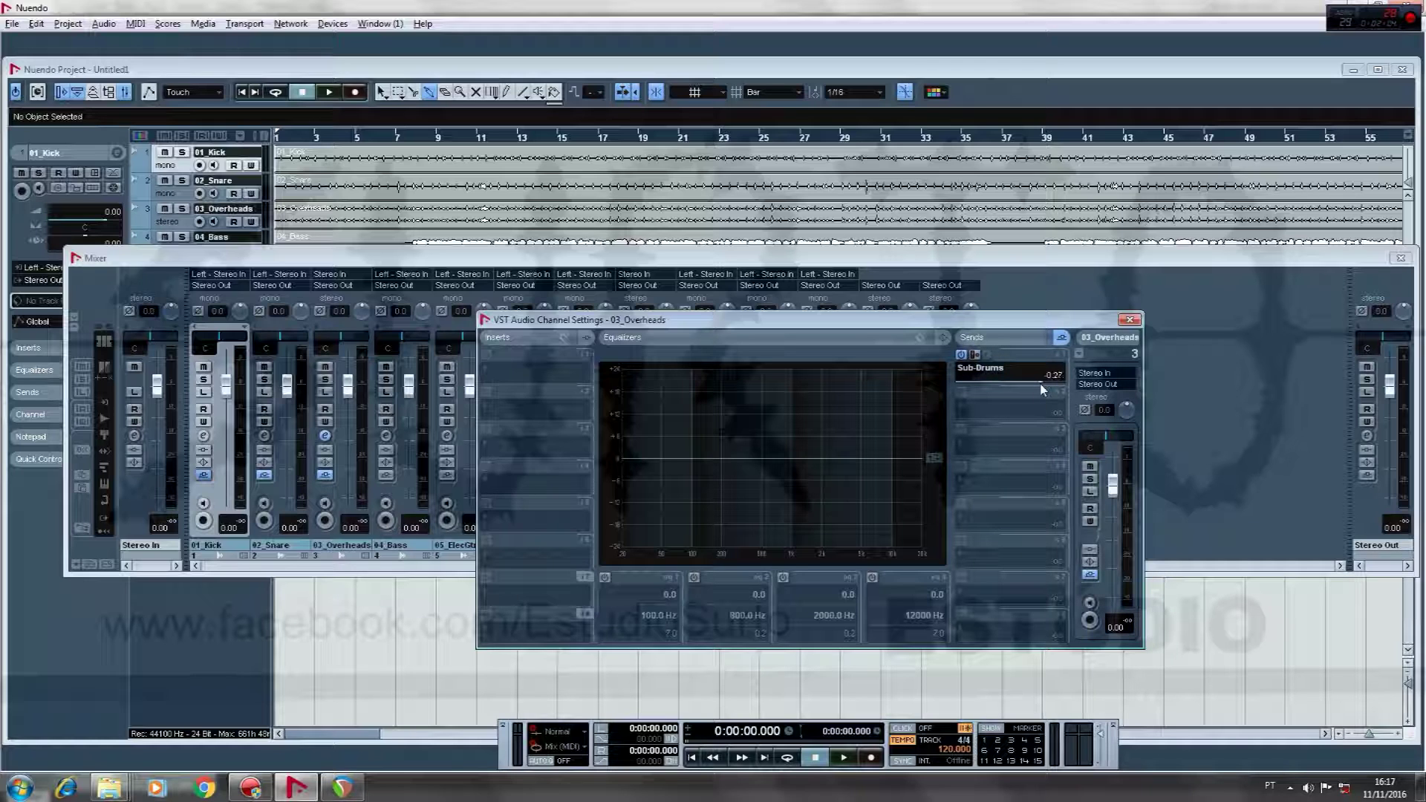
left_click(1130, 321)
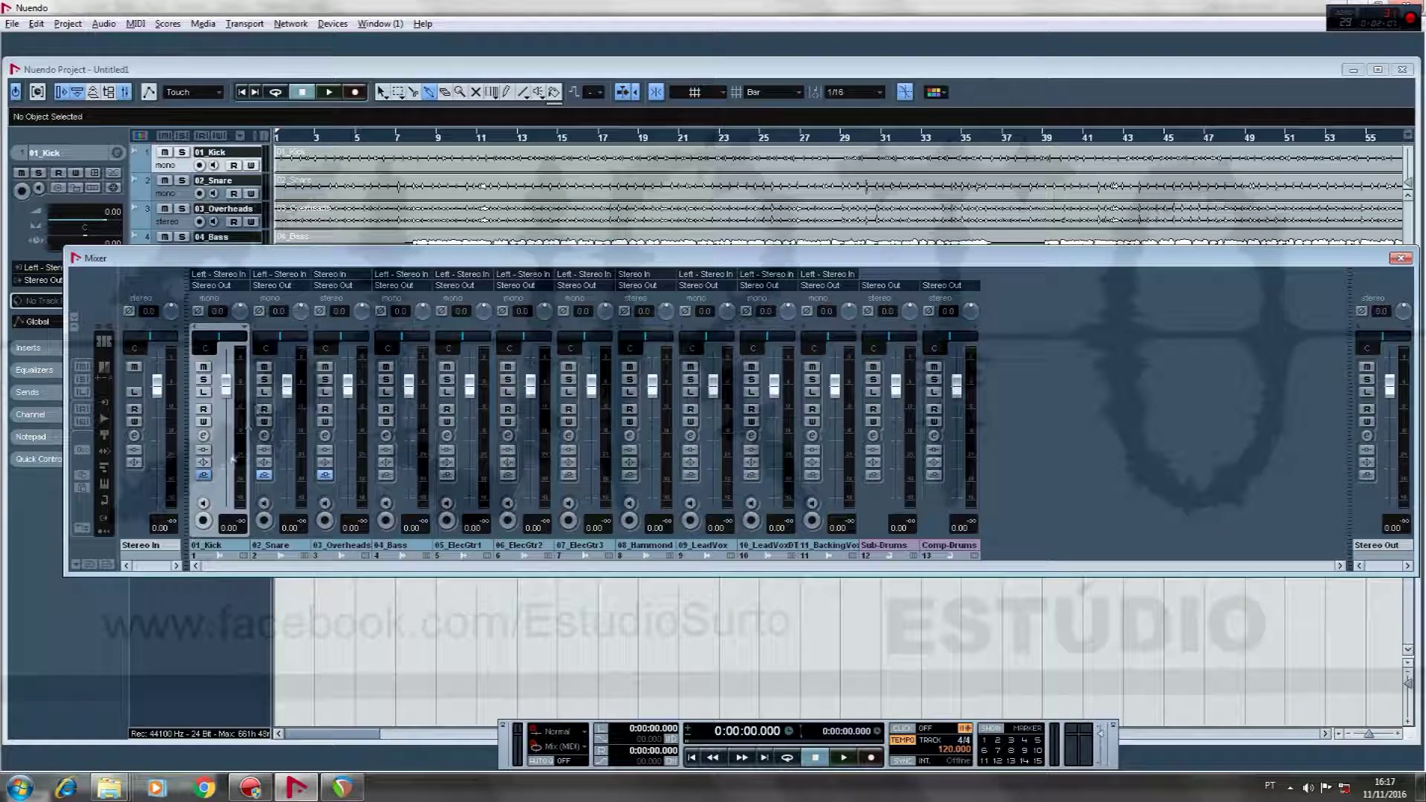
- Add an active second send on 01_Kick to Comp-Drums with its level at about -0.09
left_click(206, 437)
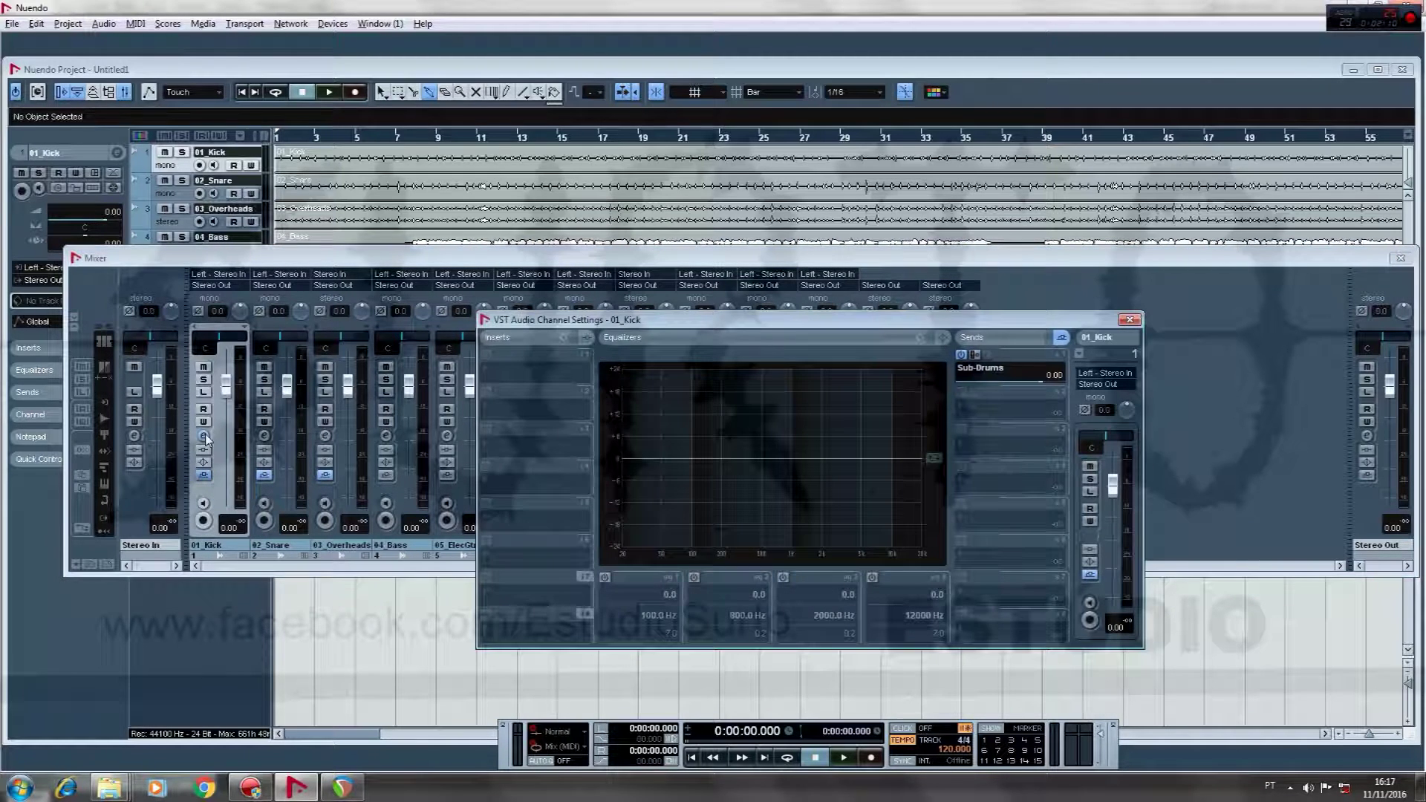
left_click(962, 400)
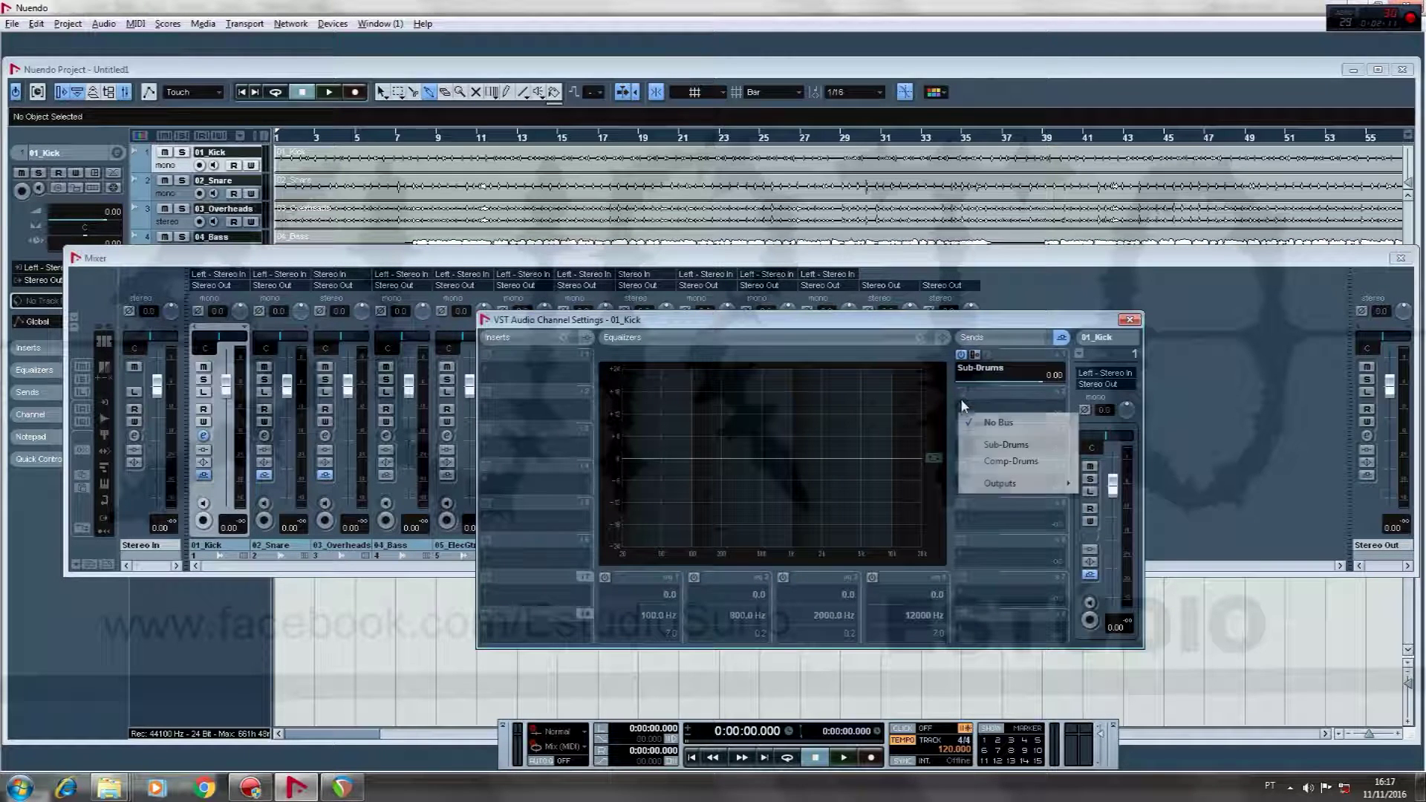
left_click(979, 461)
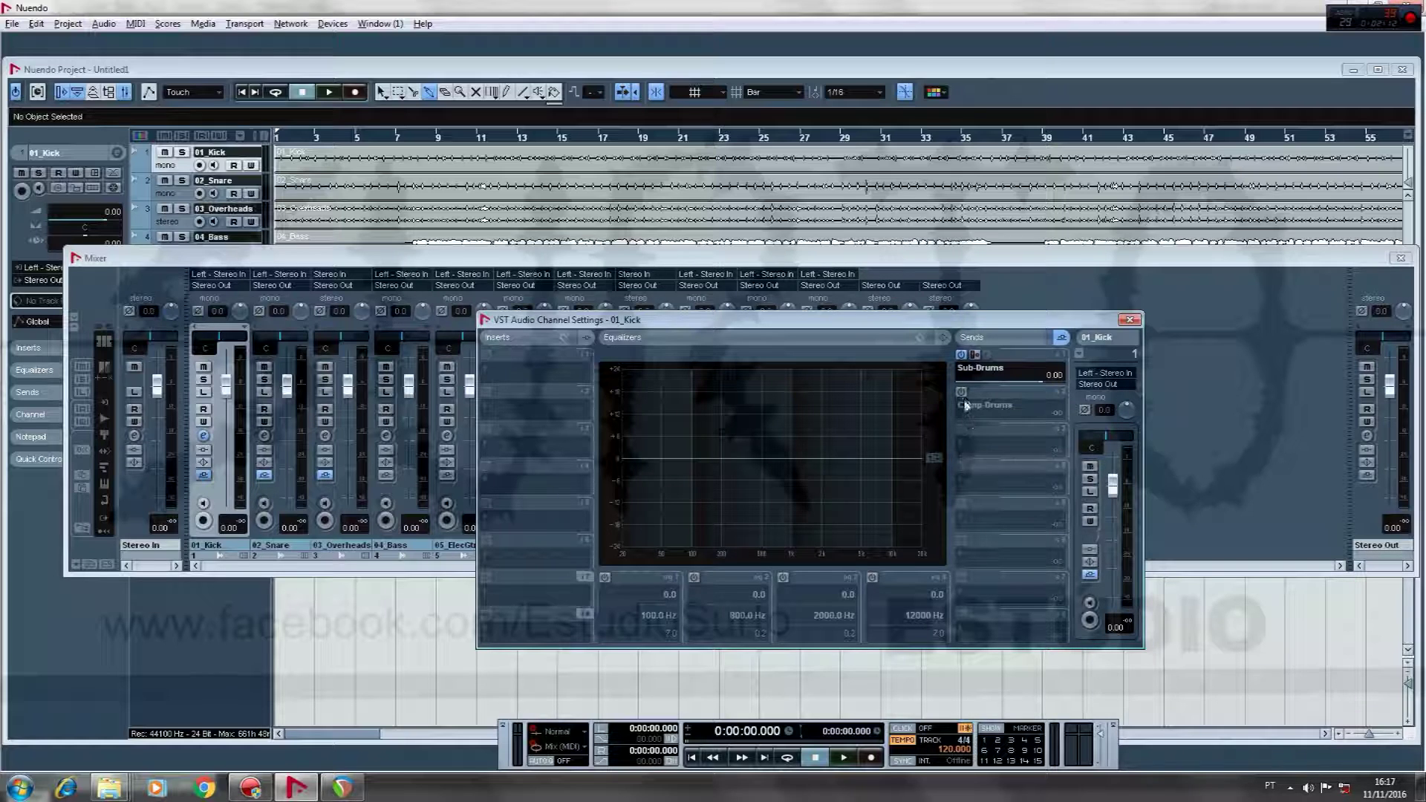
left_click_drag(1028, 426, 1038, 423)
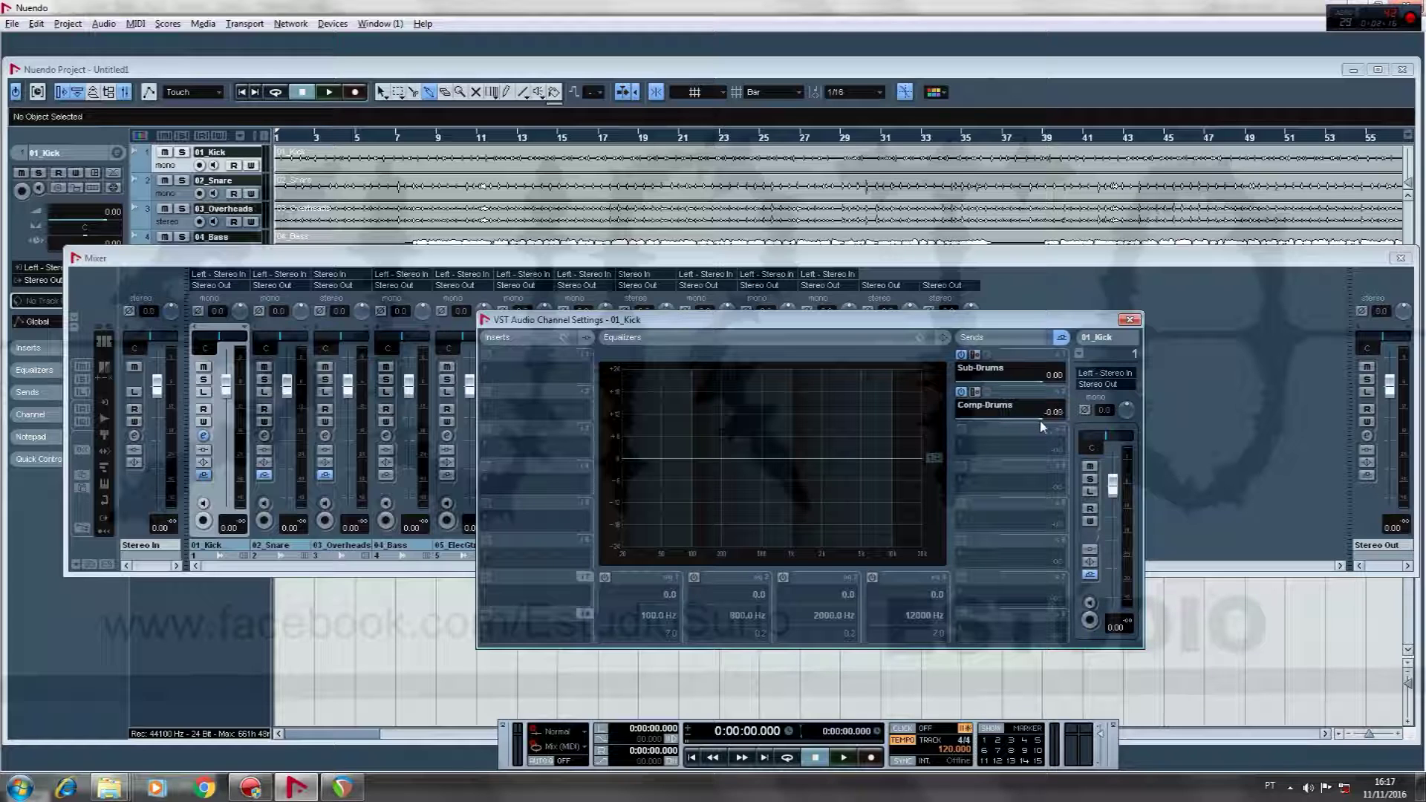
left_click(1130, 320)
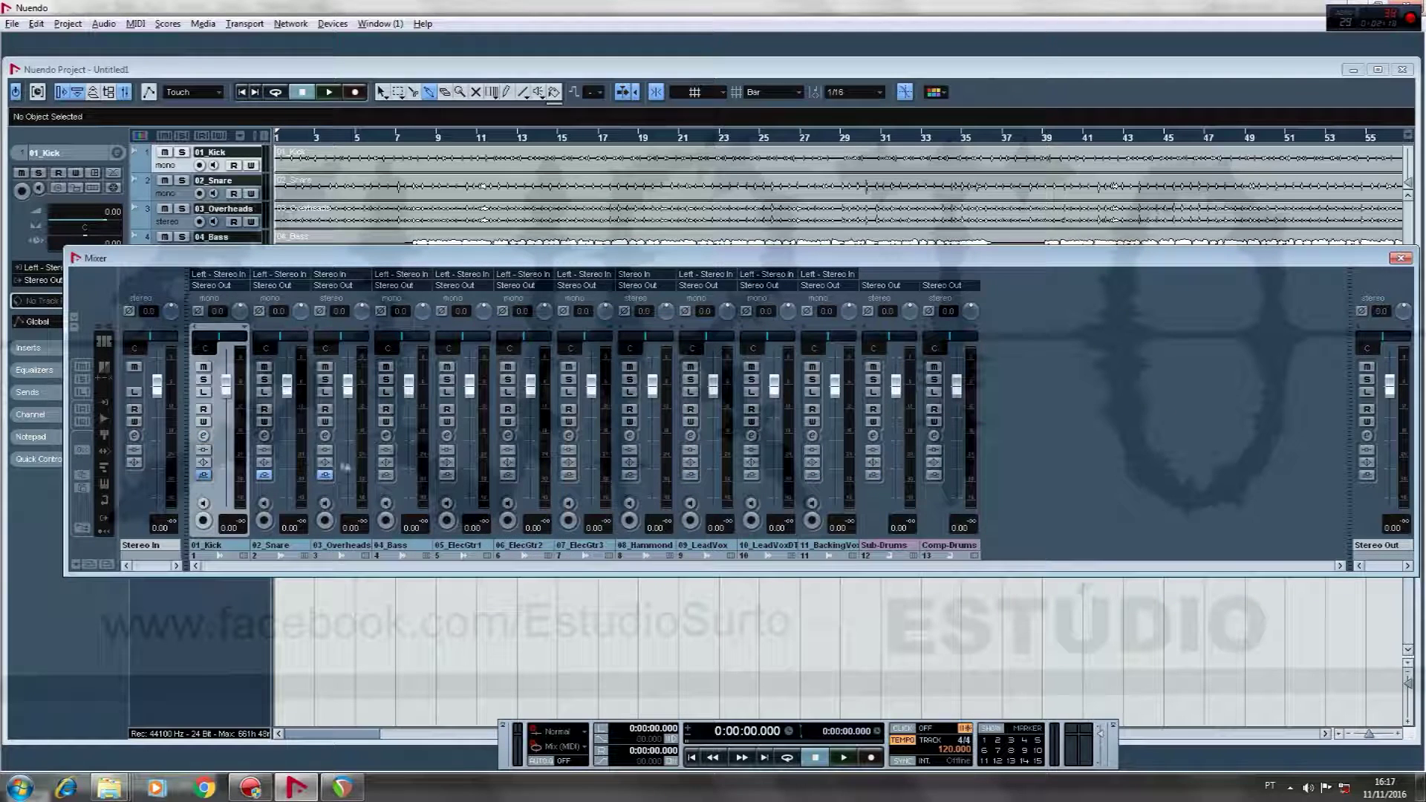
- Assign the second send of 02_Snare to Comp-Drums
left_click(264, 436)
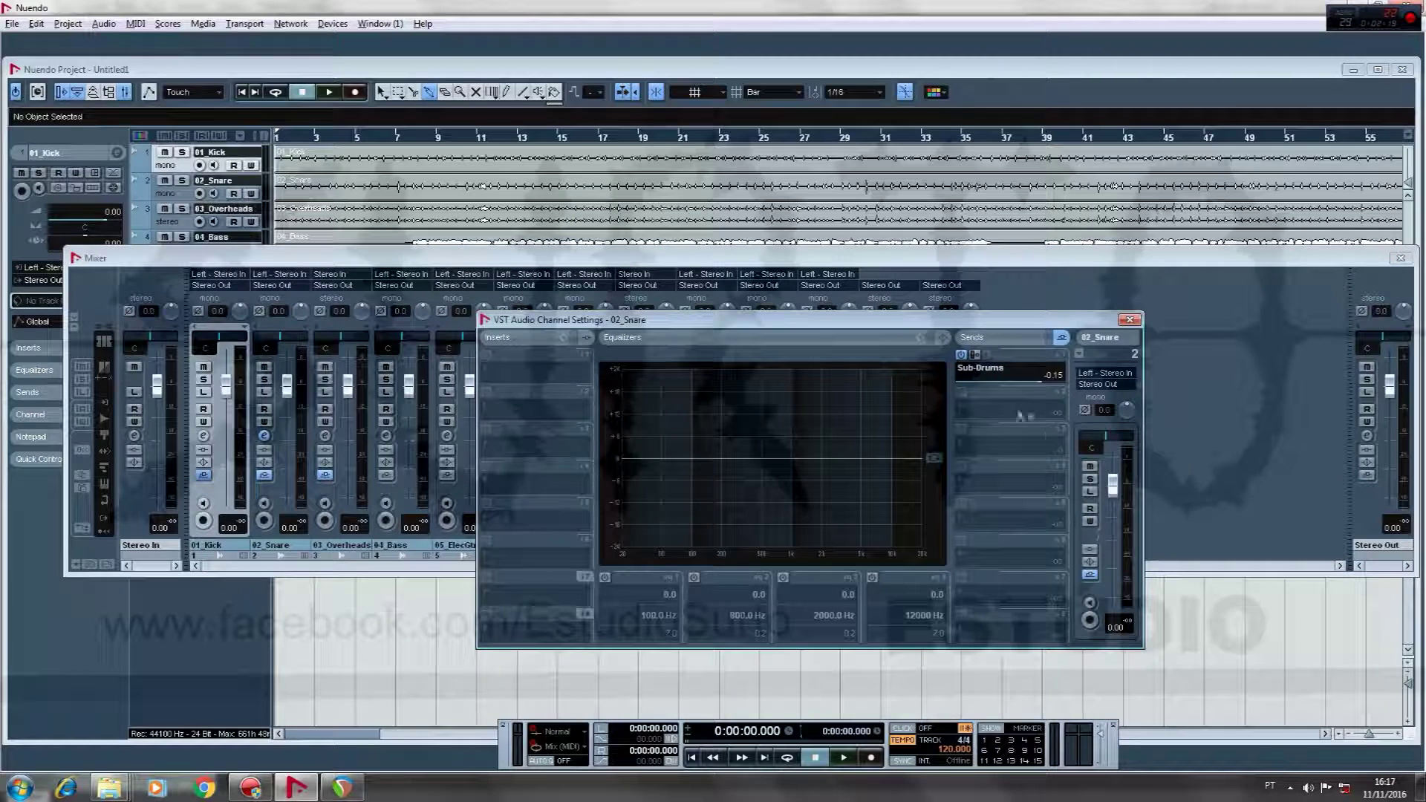
left_click(973, 416)
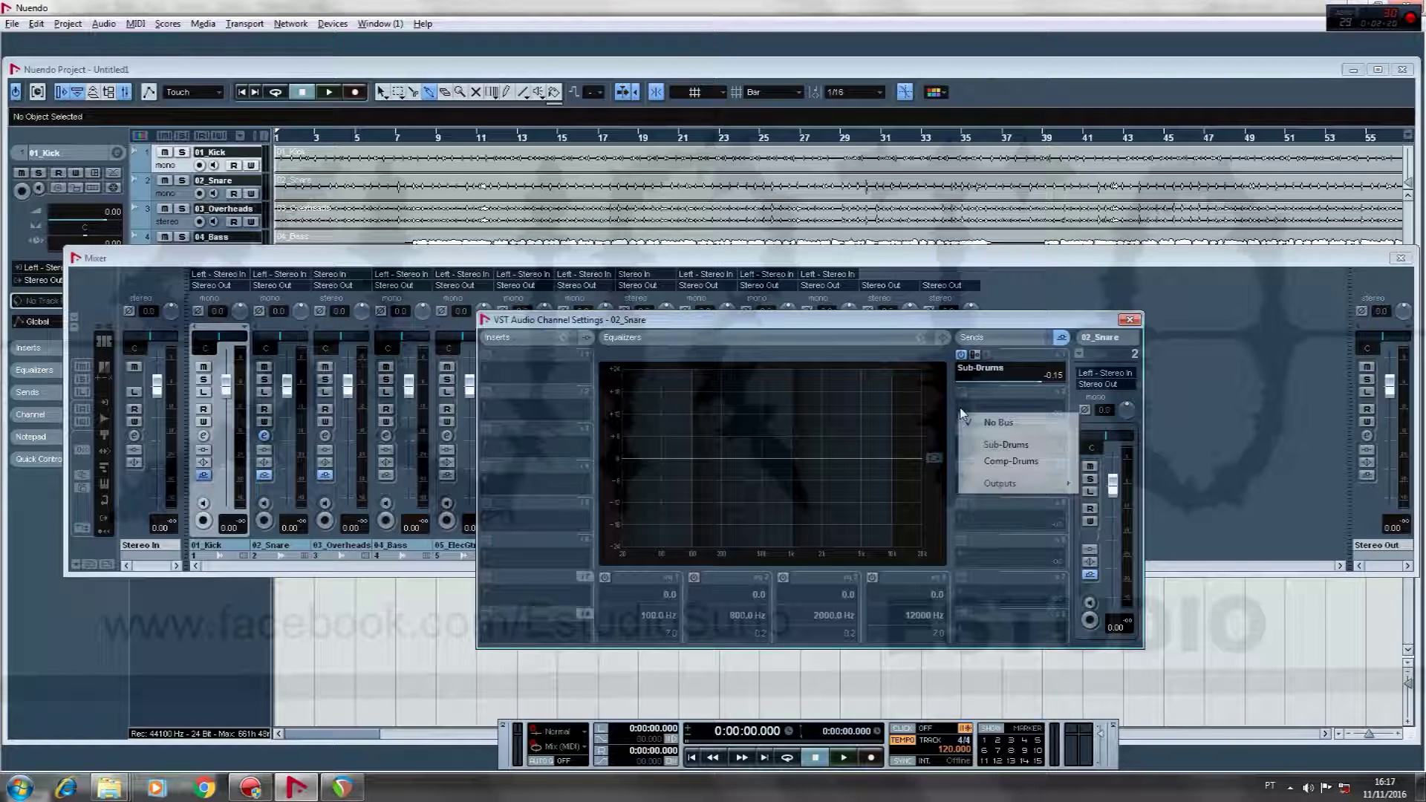
left_click(980, 462)
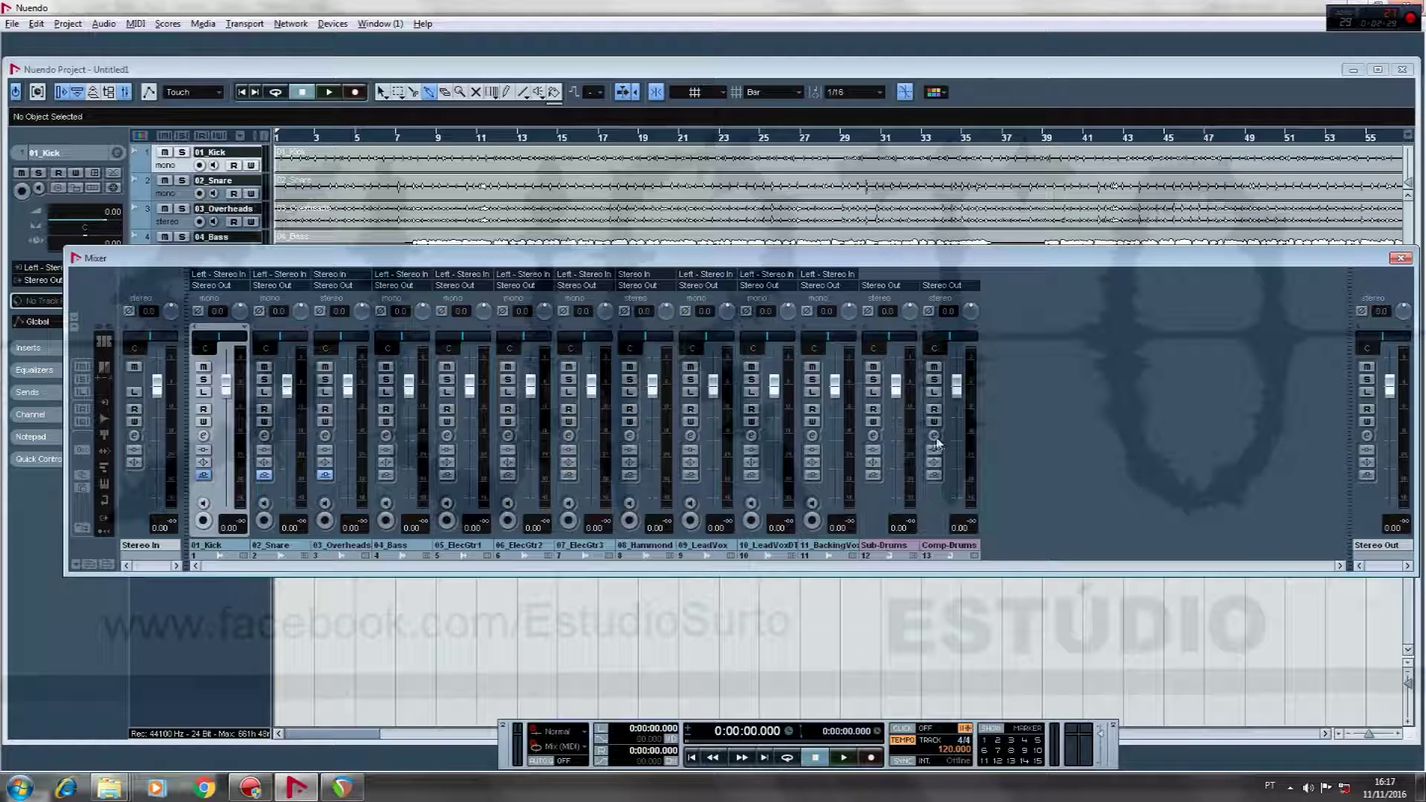
- Insert the Dynamics plug-in Compressor in the first insert slot of the Comp-Drums channel
left_click(934, 436)
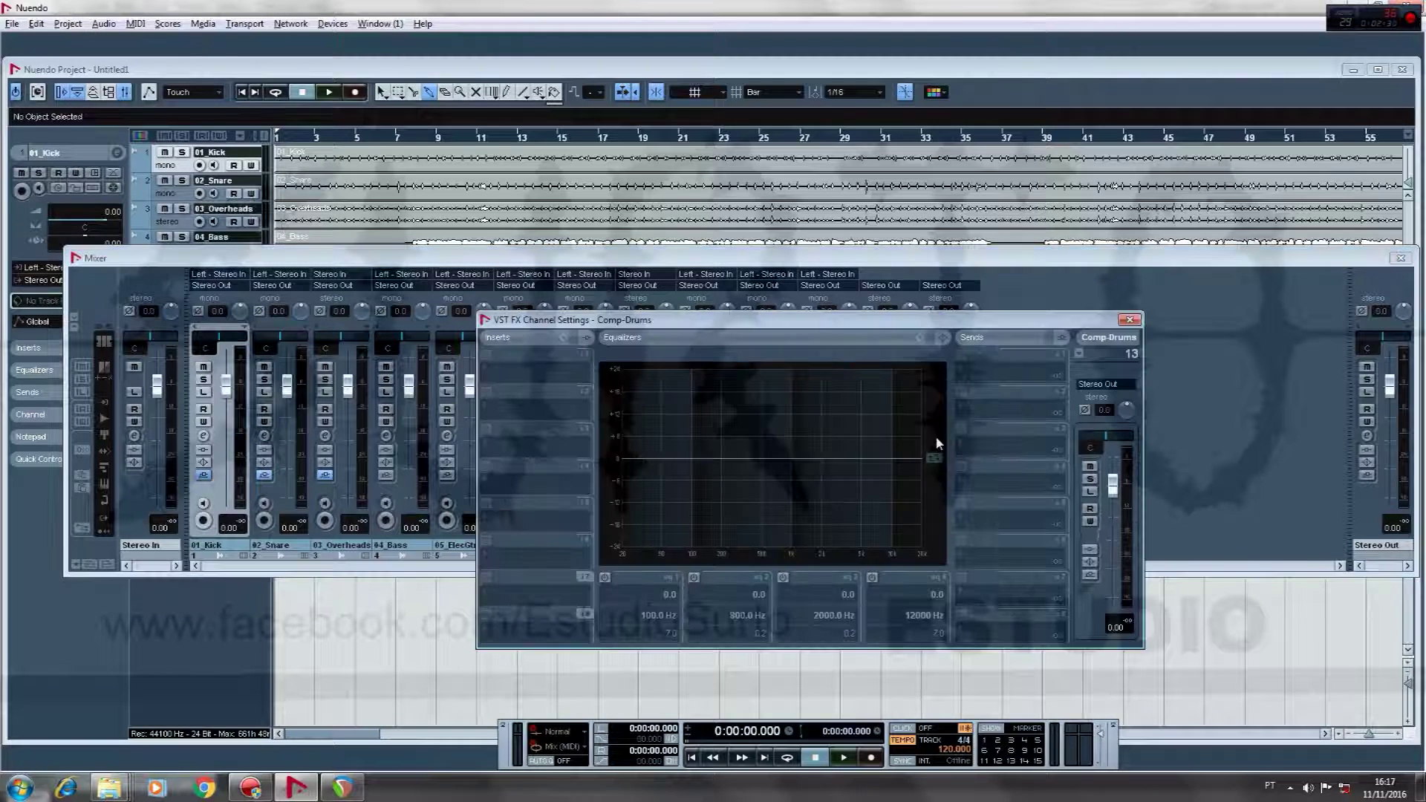
left_click(484, 364)
mouse_move(535, 465)
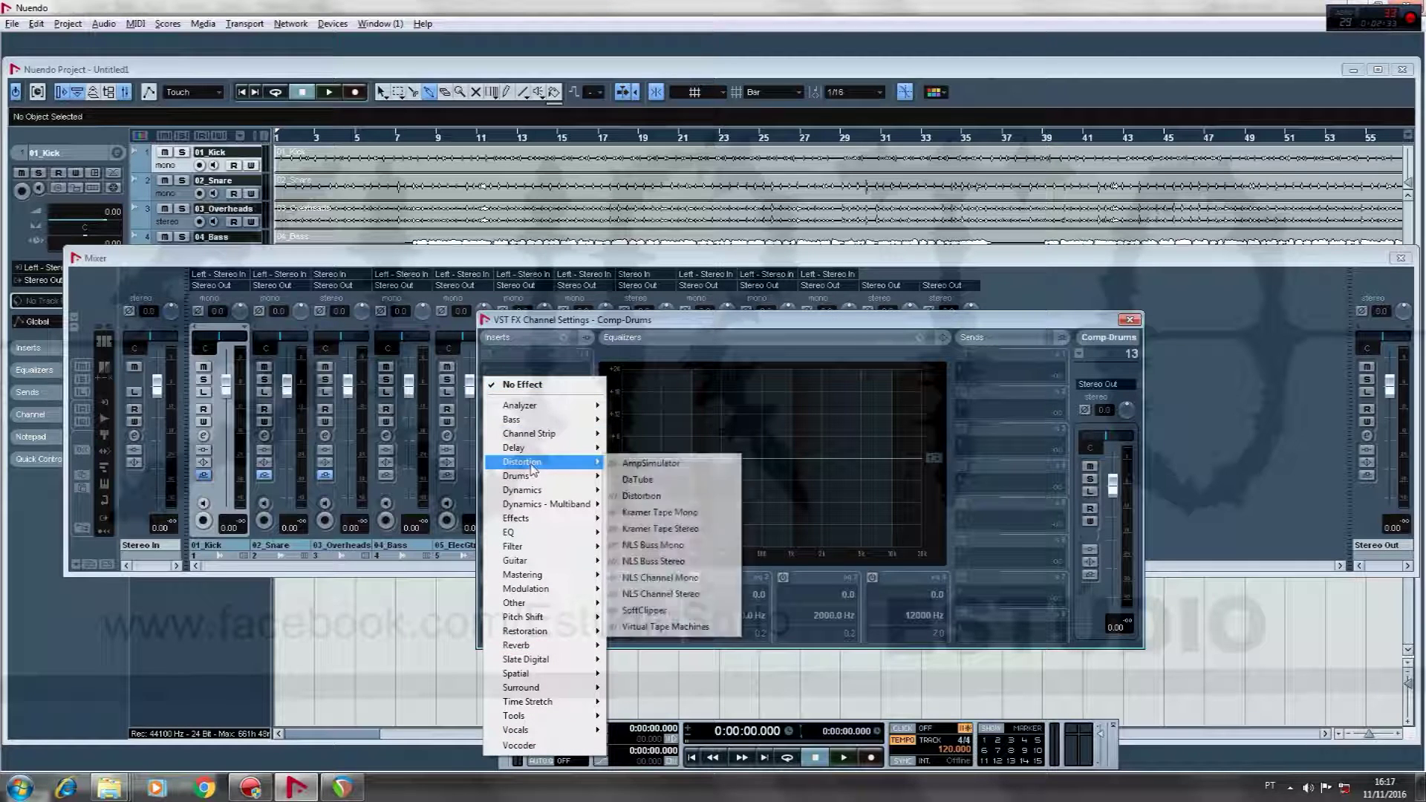
mouse_move(553, 490)
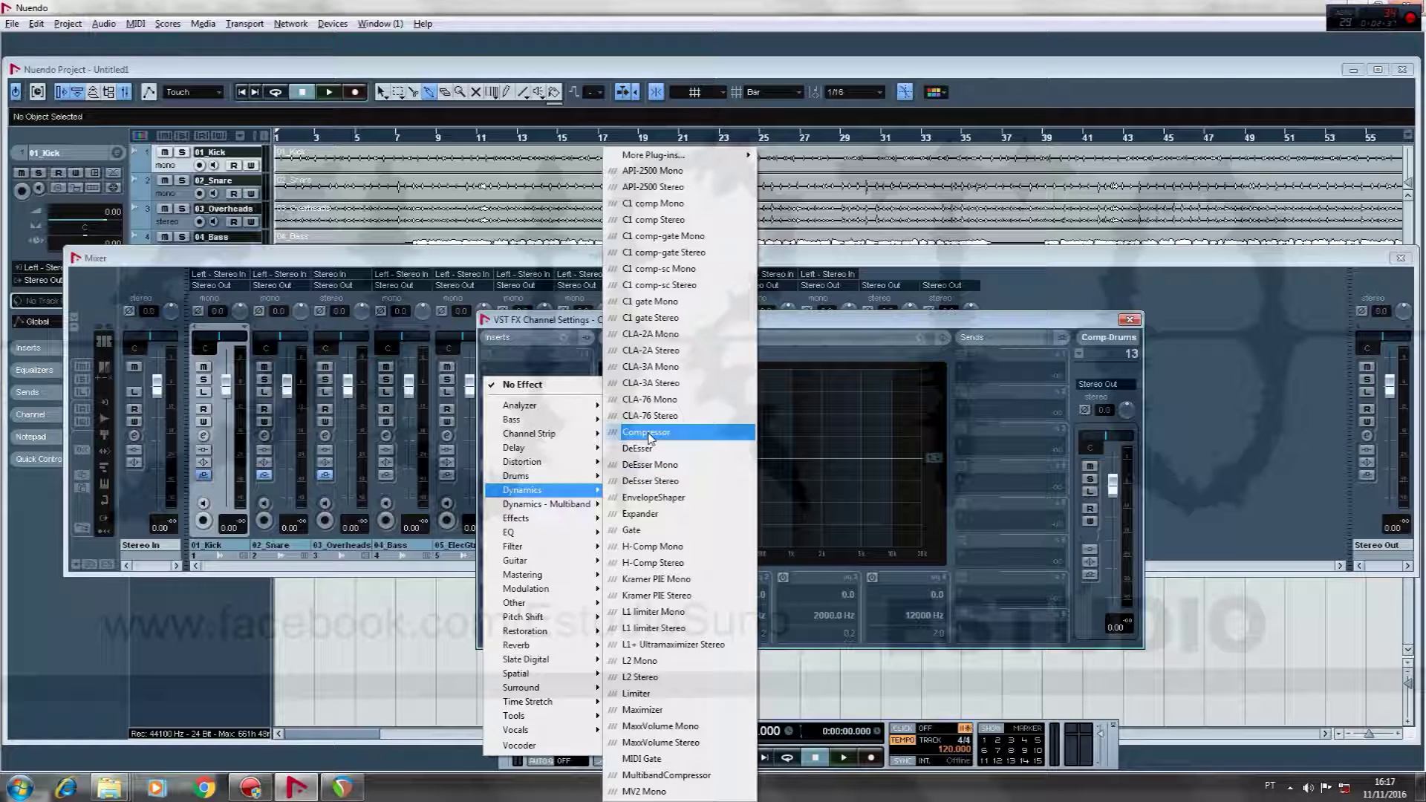
left_click(648, 433)
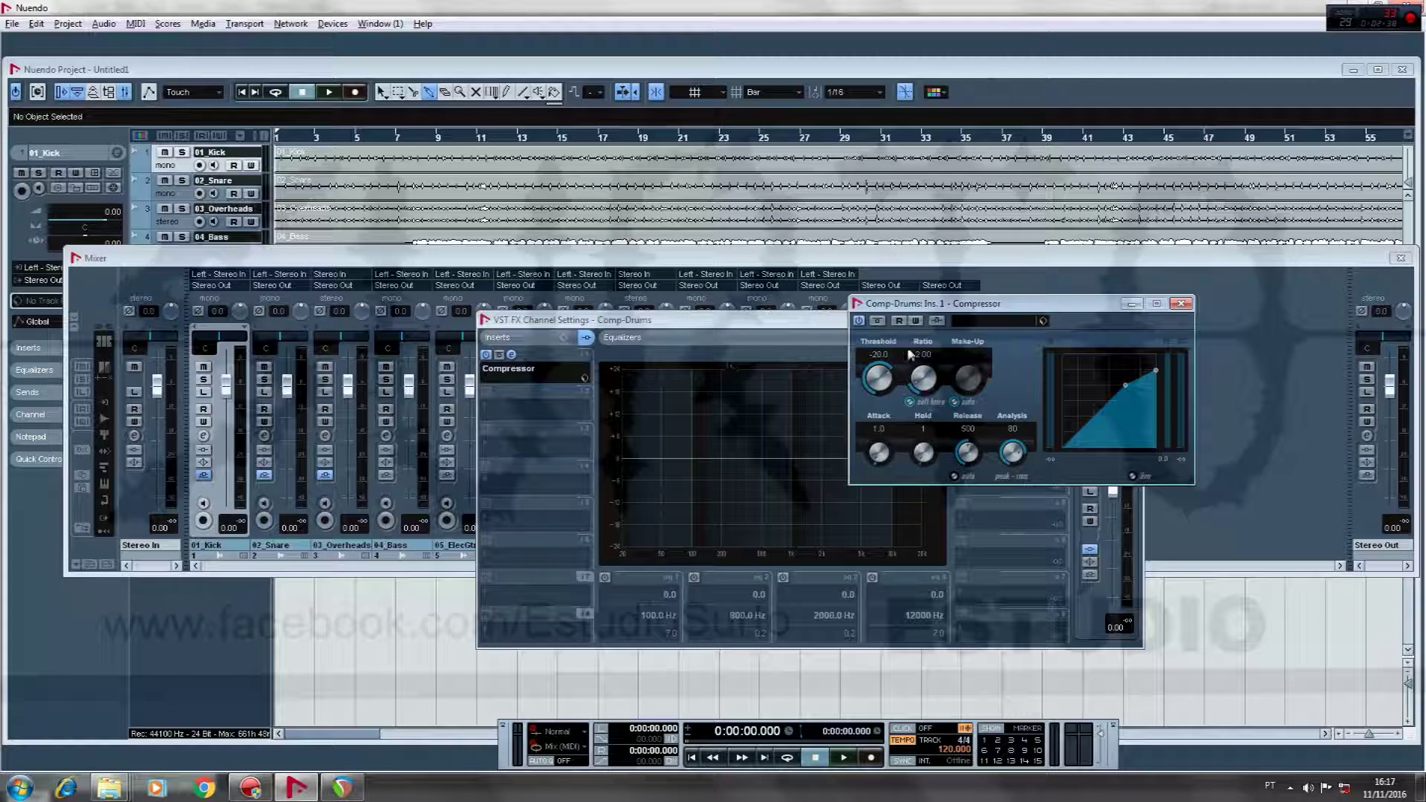
- Set the compressor's ratio to 8.00, threshold to -53.1 and manual make-up gain to 14.7, and adjust its release time
left_click_drag(924, 380, 1036, 502)
left_click(877, 380)
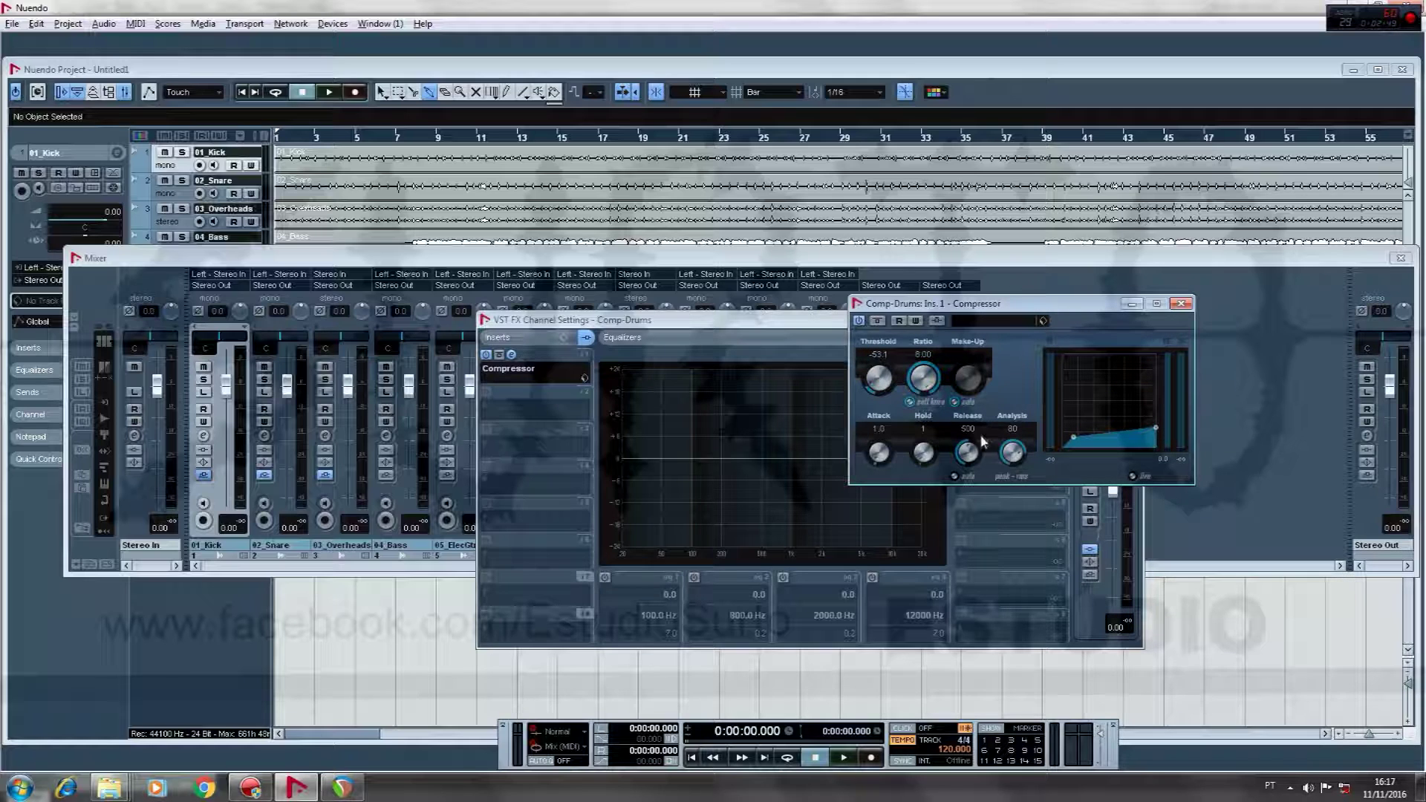
left_click(955, 402)
mouse_move(965, 381)
left_mouse_down()
mouse_move(982, 355)
mouse_move(1000, 365)
mouse_move(979, 365)
left_mouse_up()
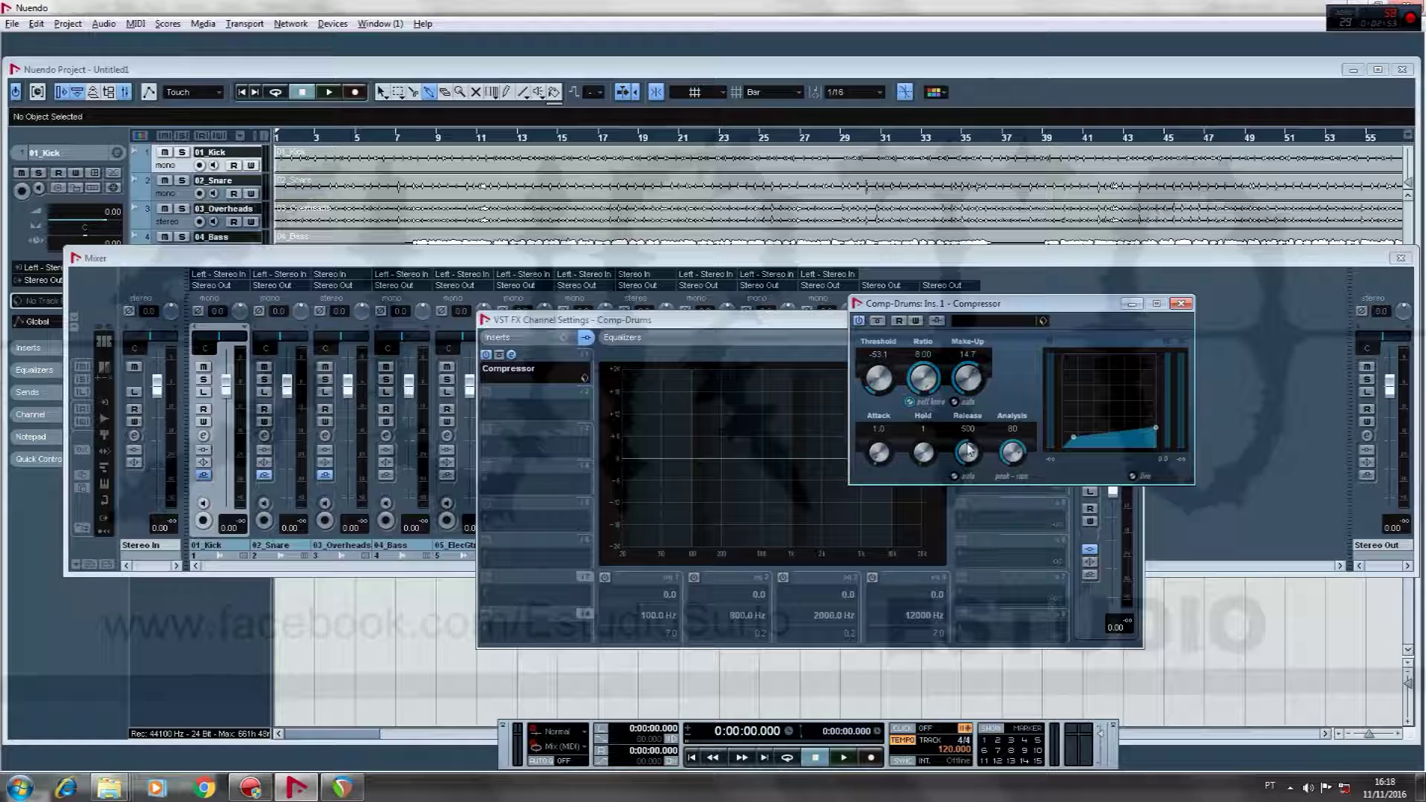
left_click_drag(964, 456, 965, 468)
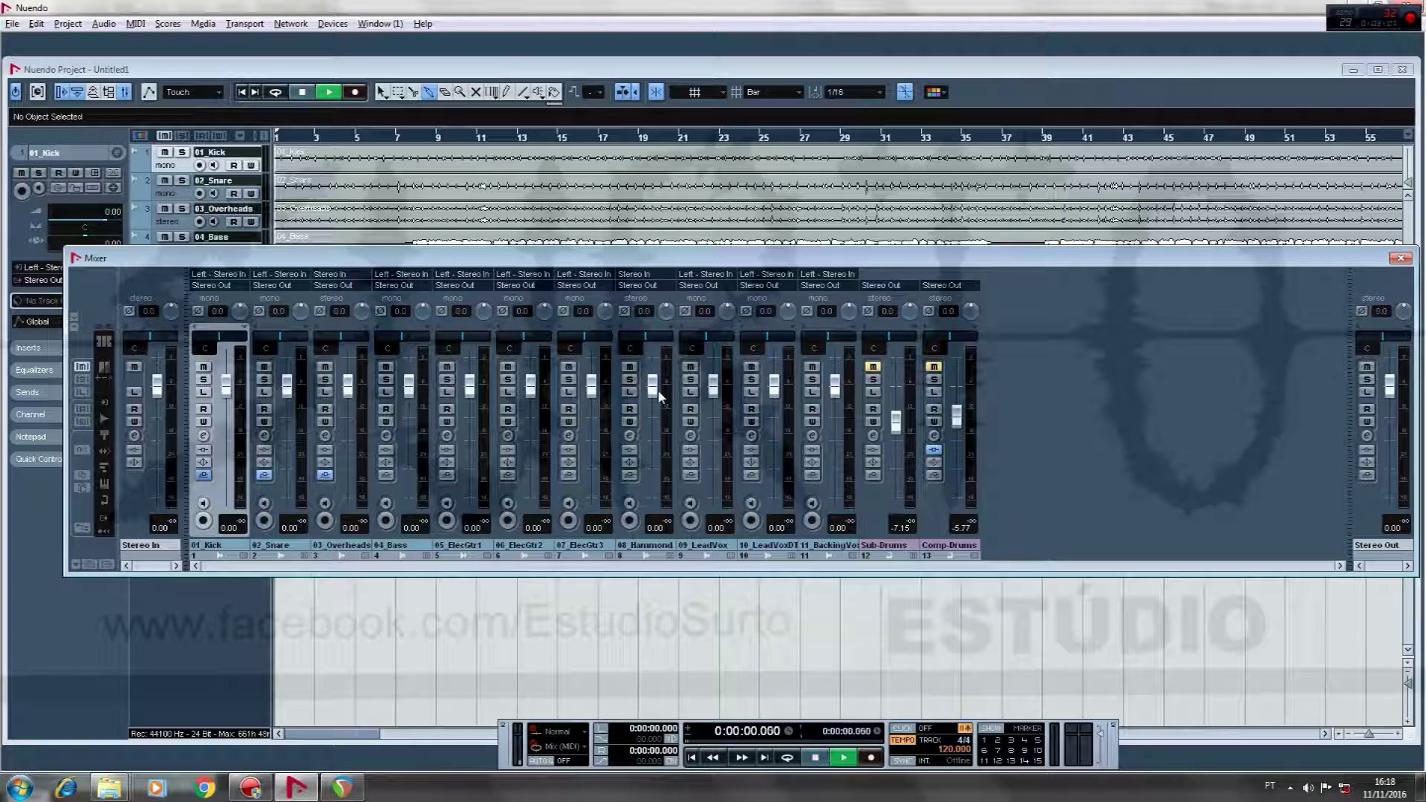
- Play the project and raise the Comp-Drums fader to about -1.38
key("space")
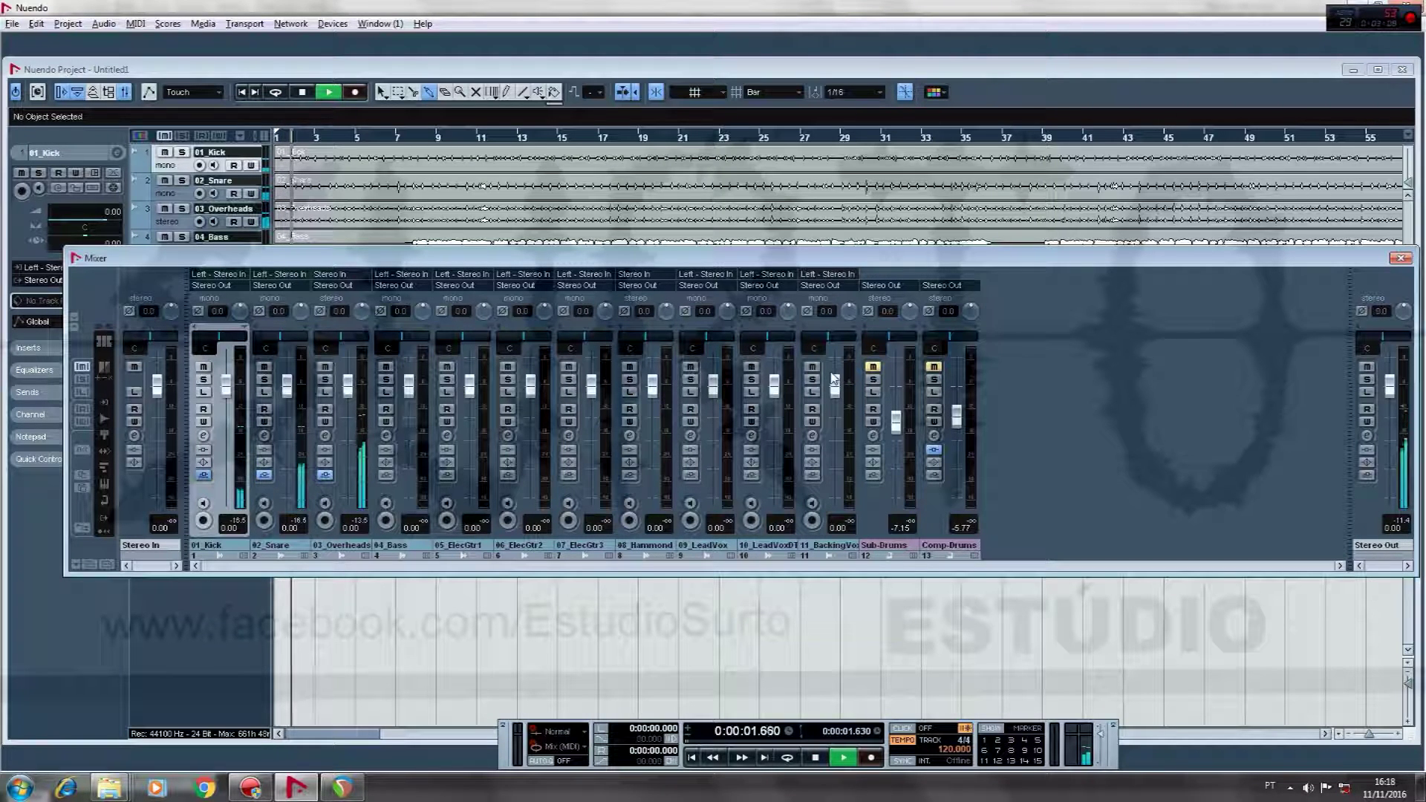
left_click_drag(959, 418, 961, 398)
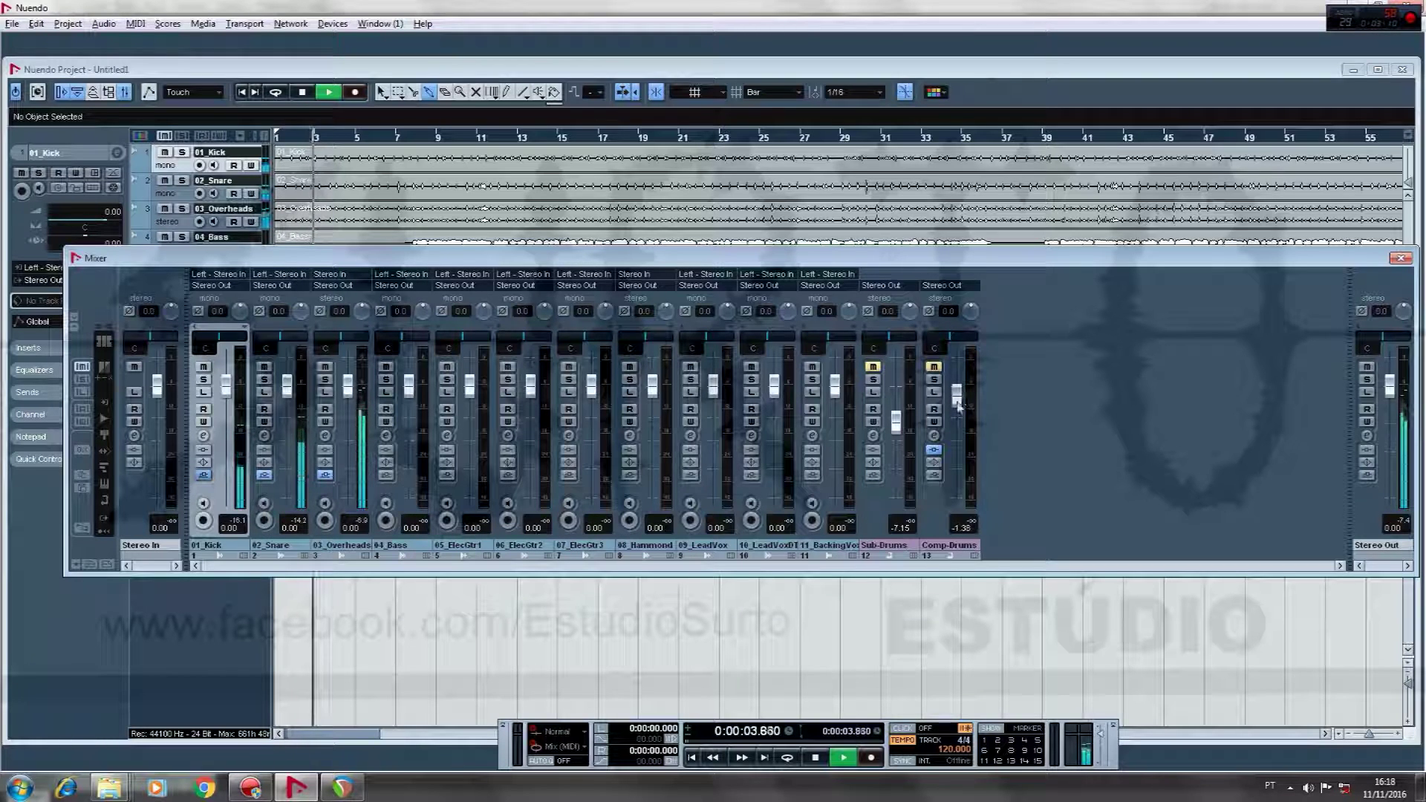